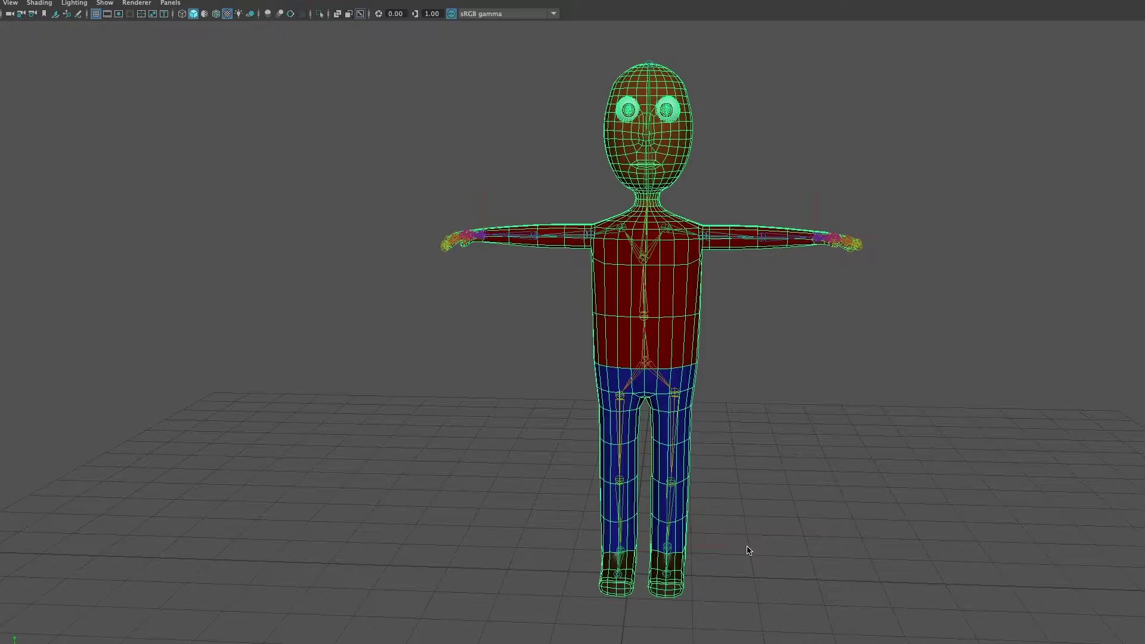
Smooth the whole character mesh with 1 division using the Modeling Smooth command, and deselect it
{"action": "mouse_move", "coordinate": [744, 539]}
{"action": "left_mouse_down", "text": "alt"}
{"action": "mouse_move", "coordinate": [739, 513]}
{"action": "mouse_move", "coordinate": [733, 534]}
{"action": "mouse_move", "coordinate": [743, 530]}
{"action": "left_mouse_up", "text": "alt"}
{"action": "middle_click_drag", "start_coordinate": [724, 503], "coordinate": [656, 485], "text": "alt"}
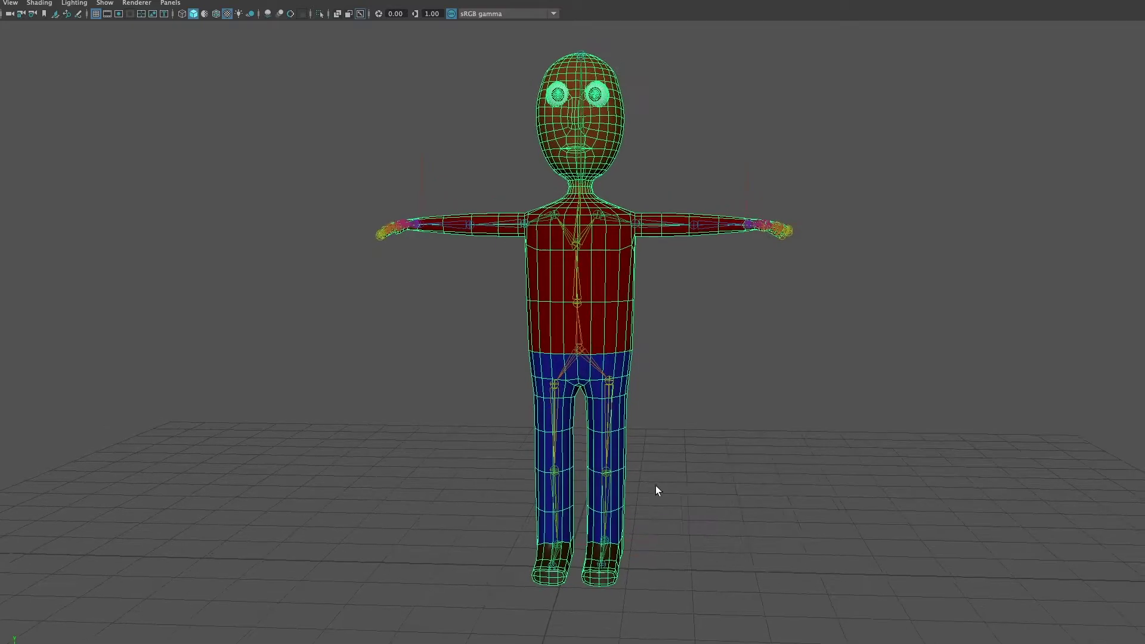
{"action": "left_click", "coordinate": [750, 341]}
{"action": "left_click", "coordinate": [622, 309]}
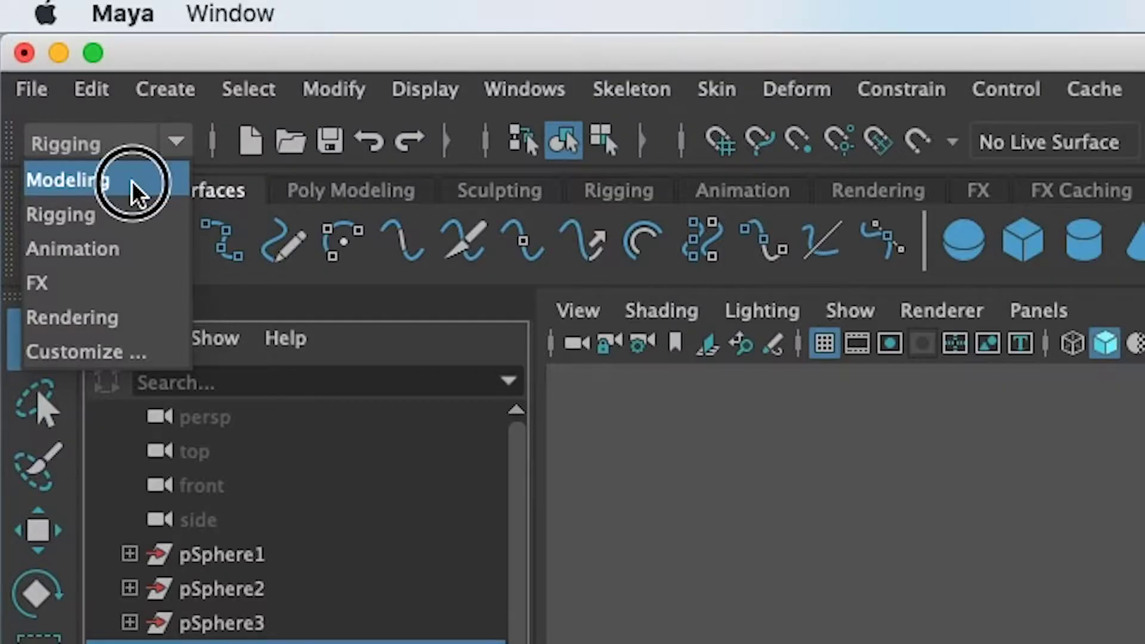
{"action": "left_click", "coordinate": [133, 182]}
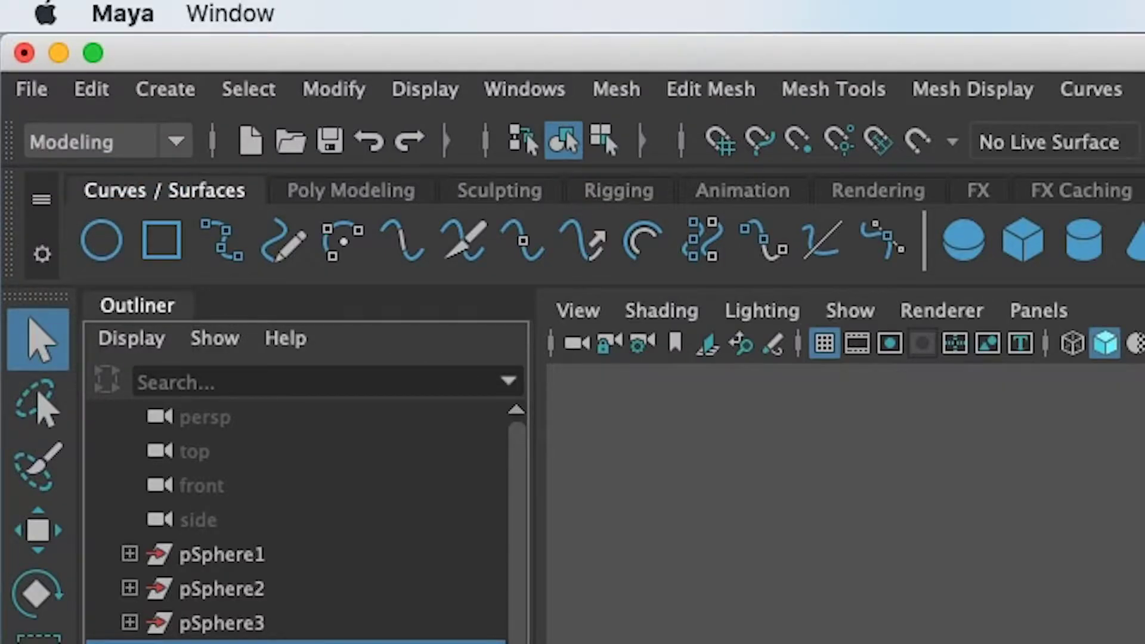
{"action": "left_click", "coordinate": [628, 85]}
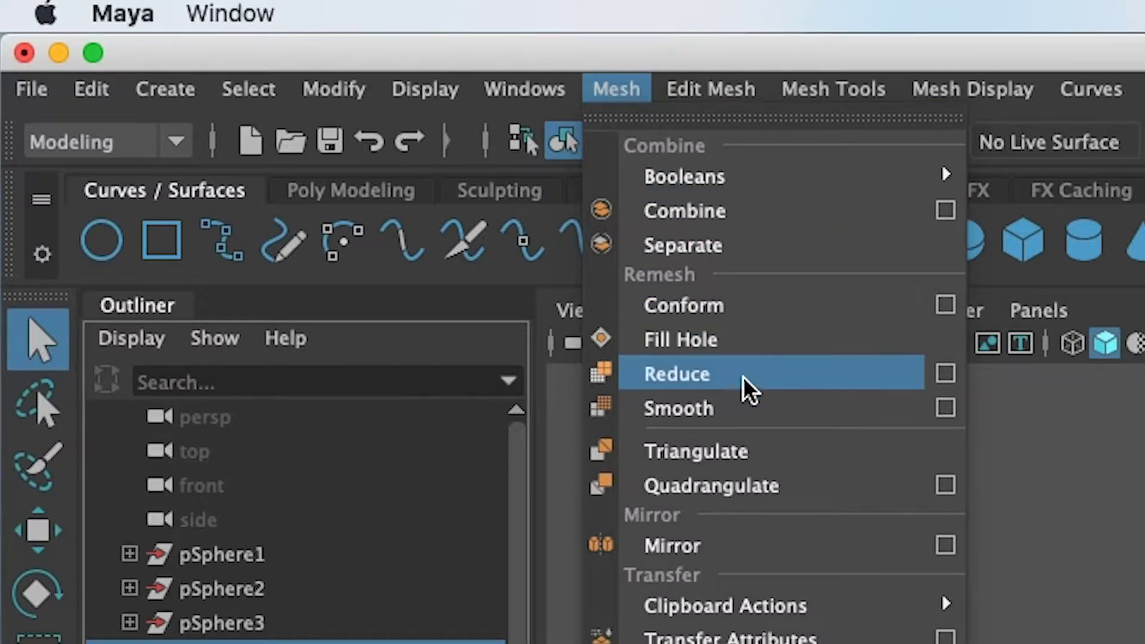
{"action": "left_click", "coordinate": [753, 408]}
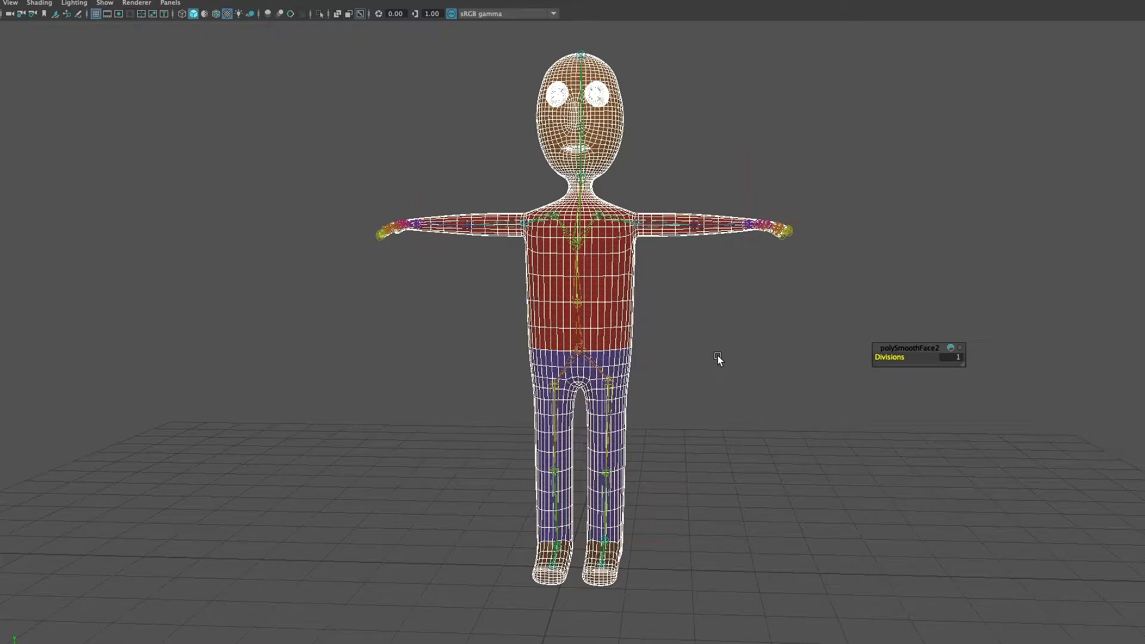
{"action": "left_click", "coordinate": [687, 353]}
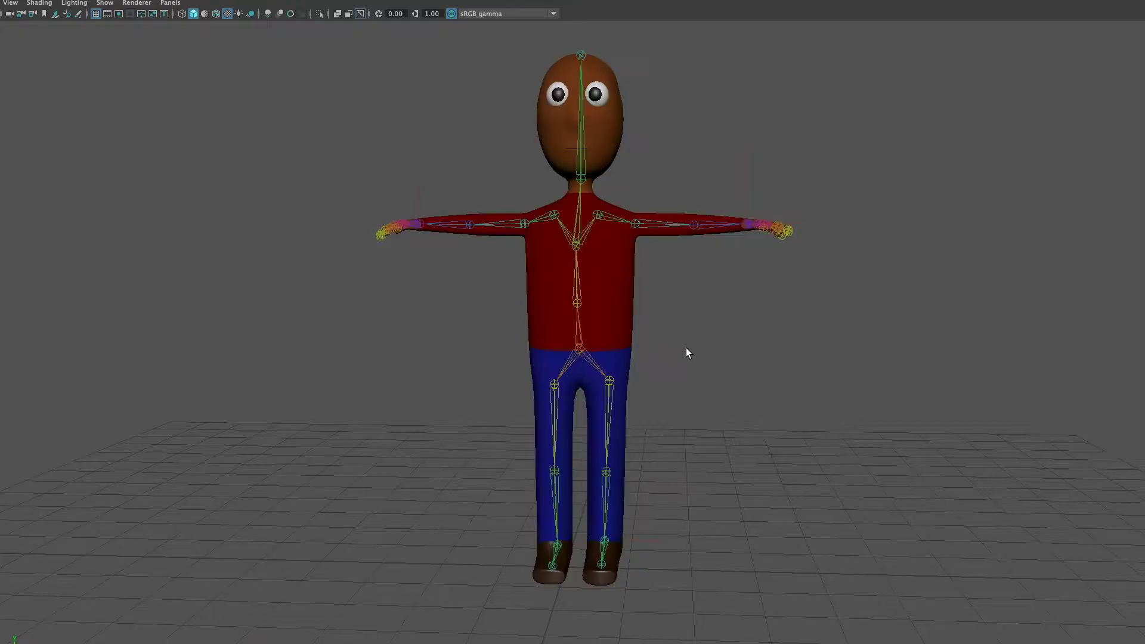
Select the character mesh and start the Paint Skin Weights tool with its settings shown clear of the character
{"action": "left_click", "coordinate": [617, 310]}
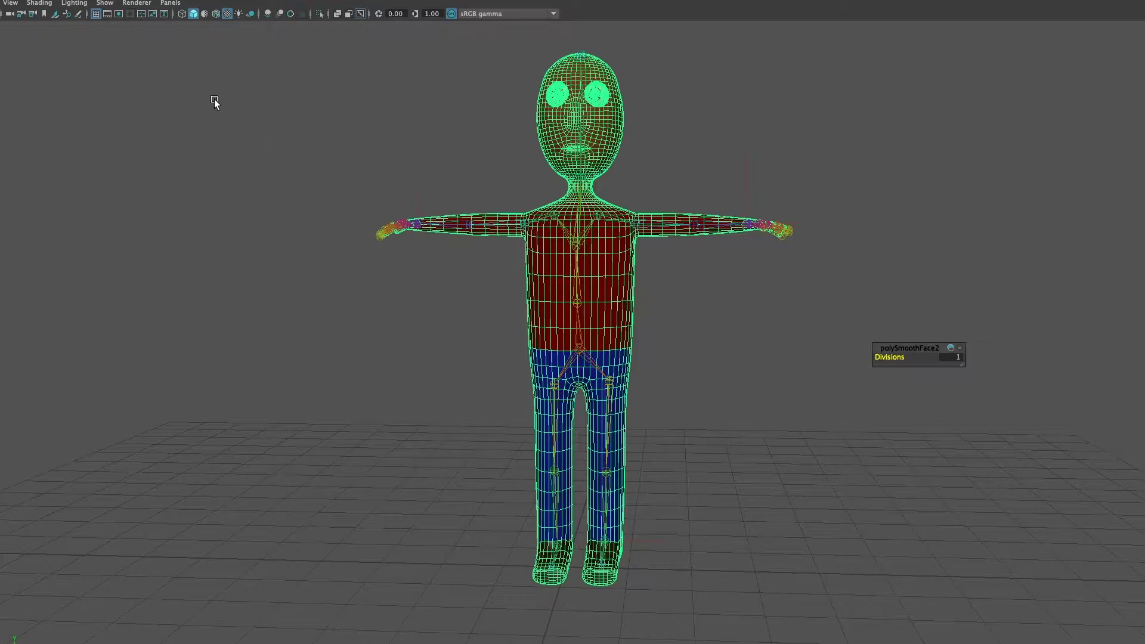
{"action": "left_click", "coordinate": [227, 177]}
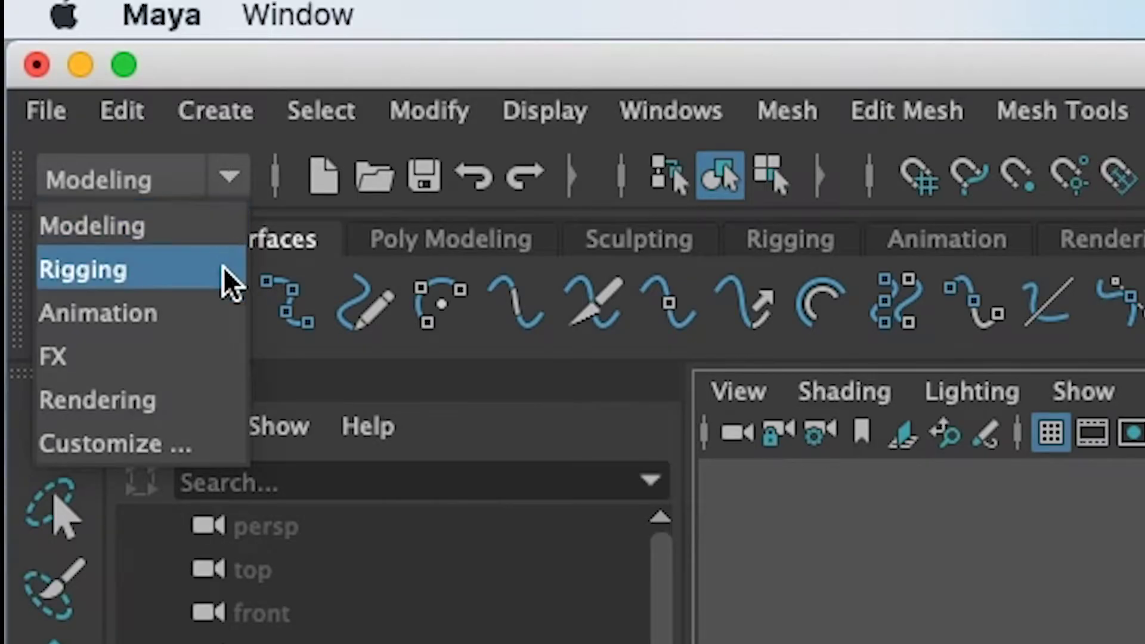
{"action": "left_click", "coordinate": [224, 267]}
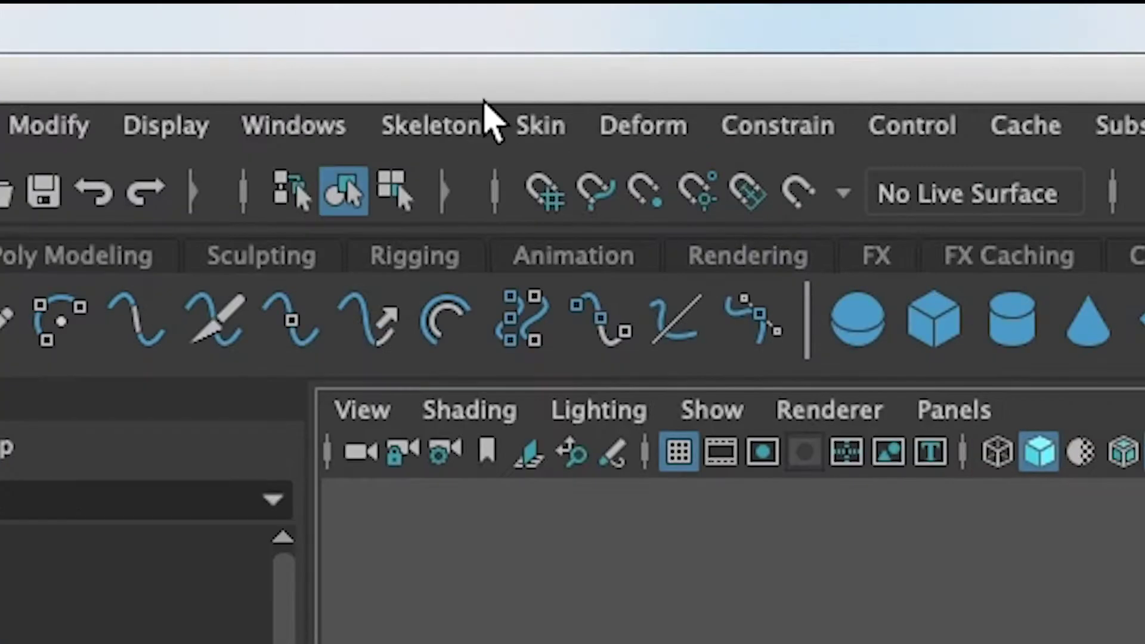
{"action": "left_click", "coordinate": [942, 119]}
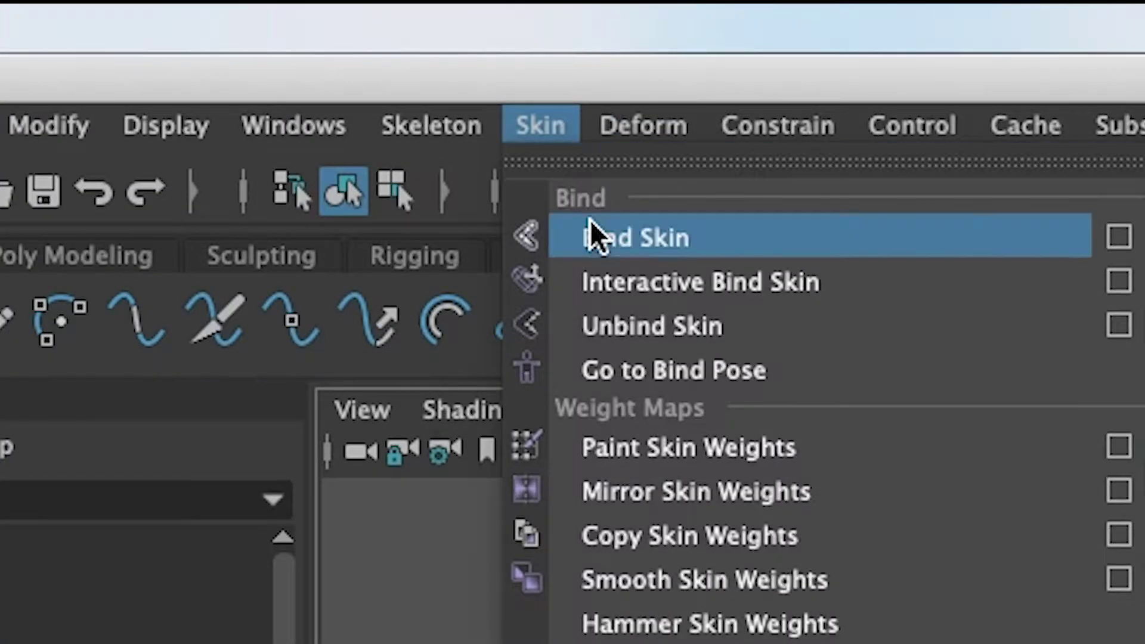
{"action": "left_click", "coordinate": [1118, 448]}
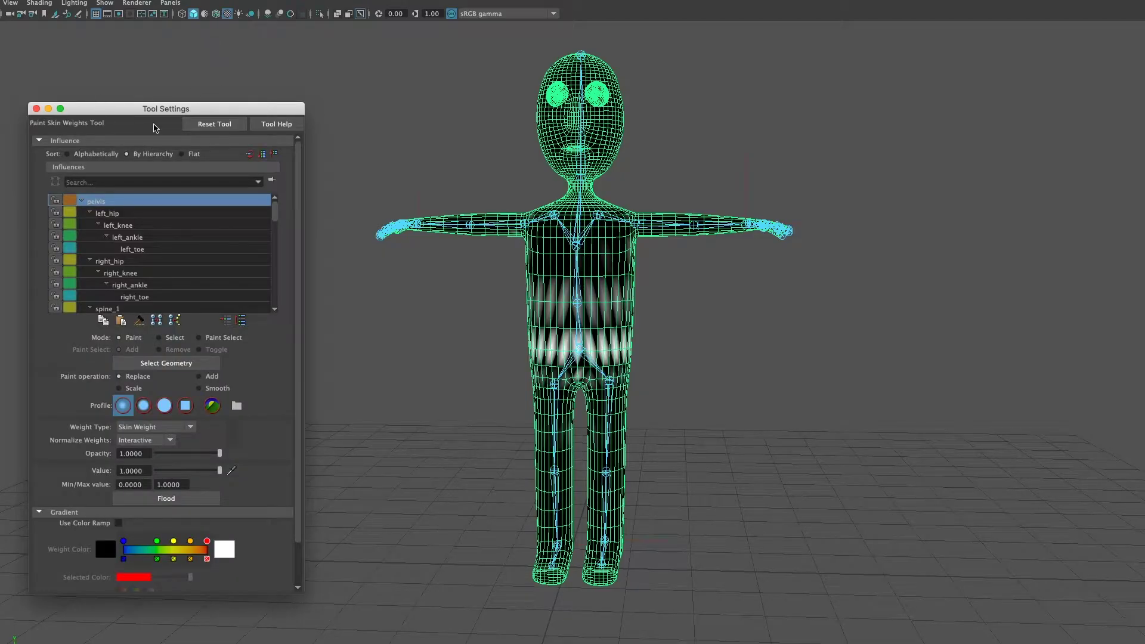
{"action": "left_click_drag", "start_coordinate": [165, 112], "coordinate": [146, 52]}
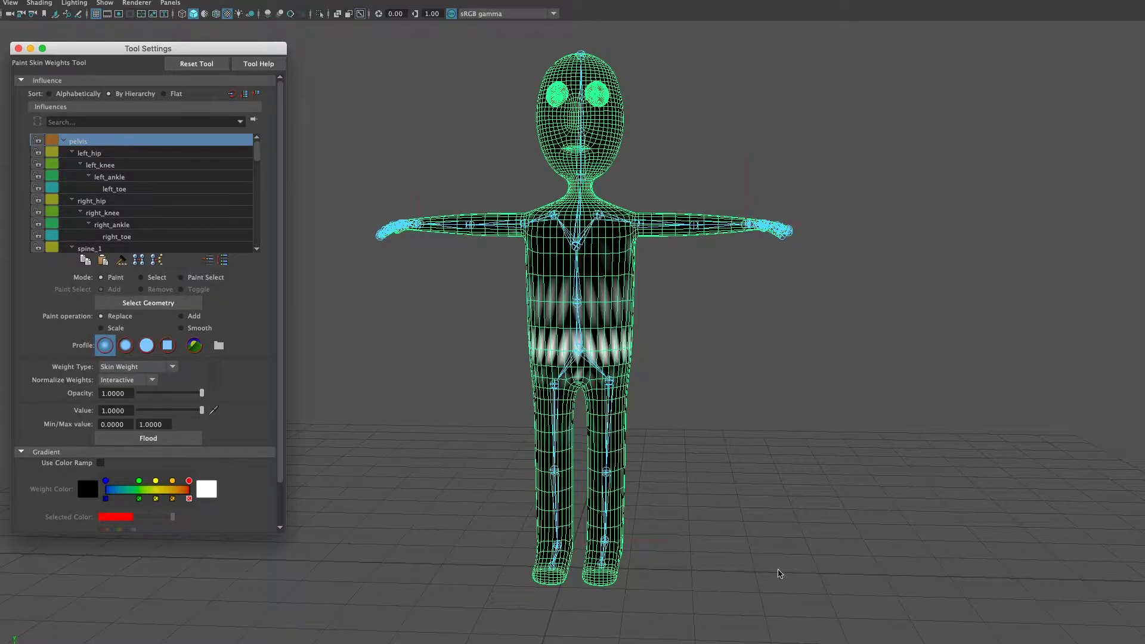
Erase the stray left_hip influence from the inner side of the right leg
{"action": "mouse_move", "coordinate": [707, 497]}
{"action": "left_mouse_down", "text": "alt"}
{"action": "mouse_move", "coordinate": [583, 477]}
{"action": "mouse_move", "coordinate": [316, 483]}
{"action": "mouse_move", "coordinate": [535, 500]}
{"action": "mouse_move", "coordinate": [578, 481]}
{"action": "mouse_move", "coordinate": [649, 474]}
{"action": "mouse_move", "coordinate": [370, 465]}
{"action": "mouse_move", "coordinate": [634, 465]}
{"action": "left_mouse_up", "text": "alt"}
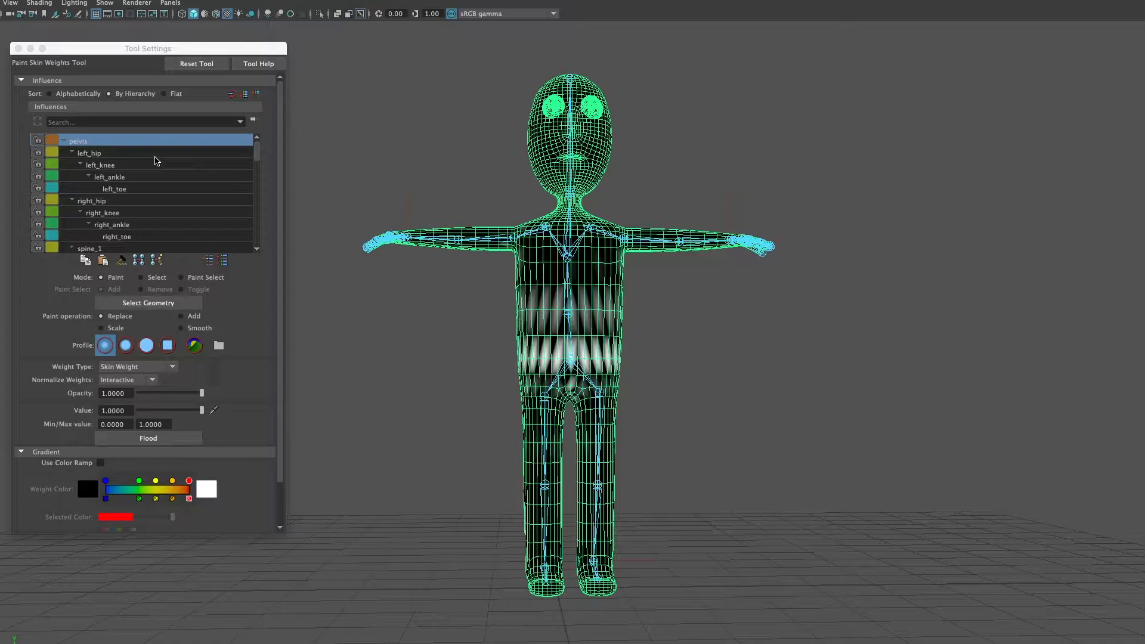
{"action": "left_click", "coordinate": [154, 154]}
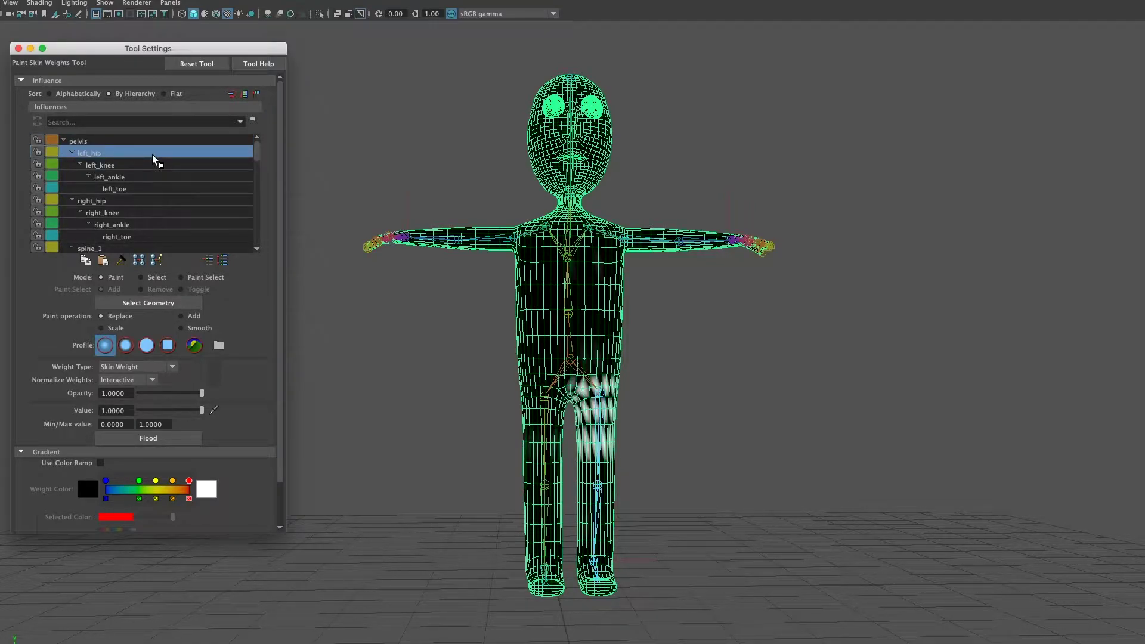
{"action": "left_click_drag", "start_coordinate": [484, 404], "coordinate": [440, 401], "text": "alt"}
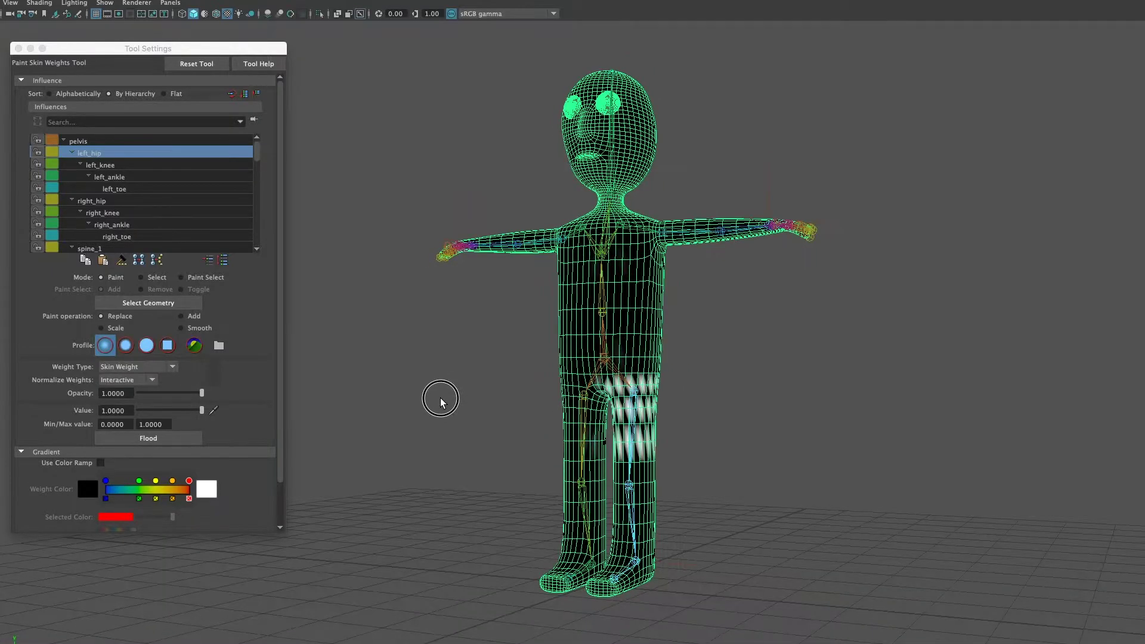
{"action": "scroll", "coordinate": [582, 439], "scroll_direction": "up", "scroll_amount": 5}
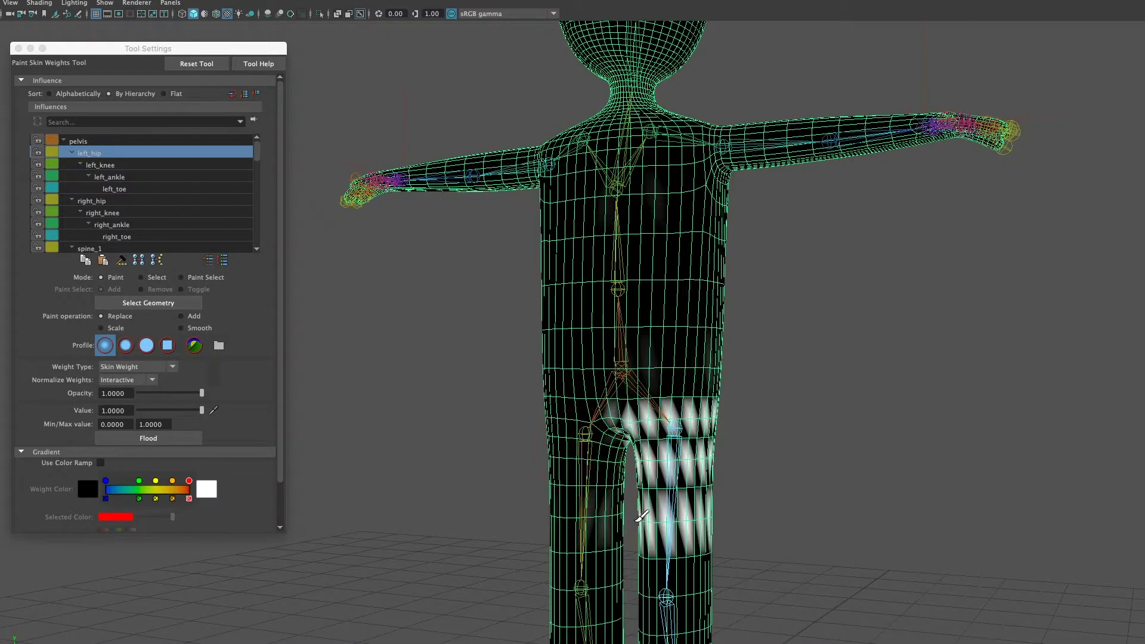
{"action": "middle_click_drag", "start_coordinate": [623, 428], "coordinate": [558, 248], "text": "alt"}
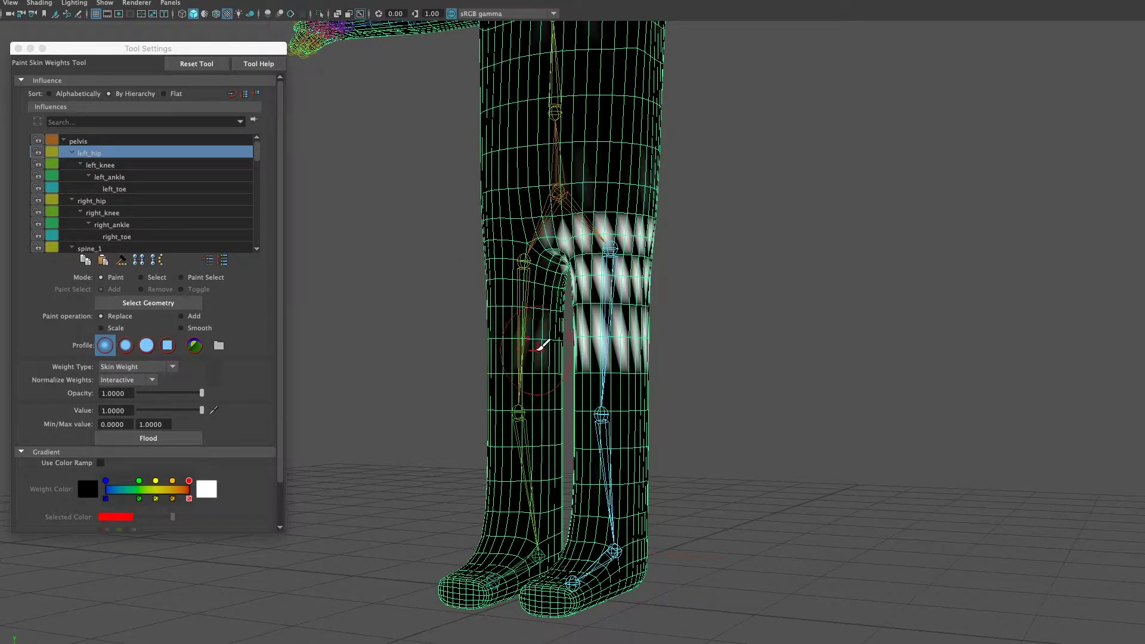
{"action": "mouse_move", "coordinate": [533, 345]}
{"action": "left_mouse_down", "text": "ctrl"}
{"action": "mouse_move", "coordinate": [556, 346]}
{"action": "mouse_move", "coordinate": [534, 357]}
{"action": "left_mouse_up", "text": "ctrl"}
{"action": "mouse_move", "coordinate": [656, 453]}
{"action": "left_mouse_down", "text": "alt"}
{"action": "mouse_move", "coordinate": [430, 452]}
{"action": "mouse_move", "coordinate": [478, 472]}
{"action": "mouse_move", "coordinate": [460, 457]}
{"action": "mouse_move", "coordinate": [659, 455]}
{"action": "left_mouse_up", "text": "alt"}
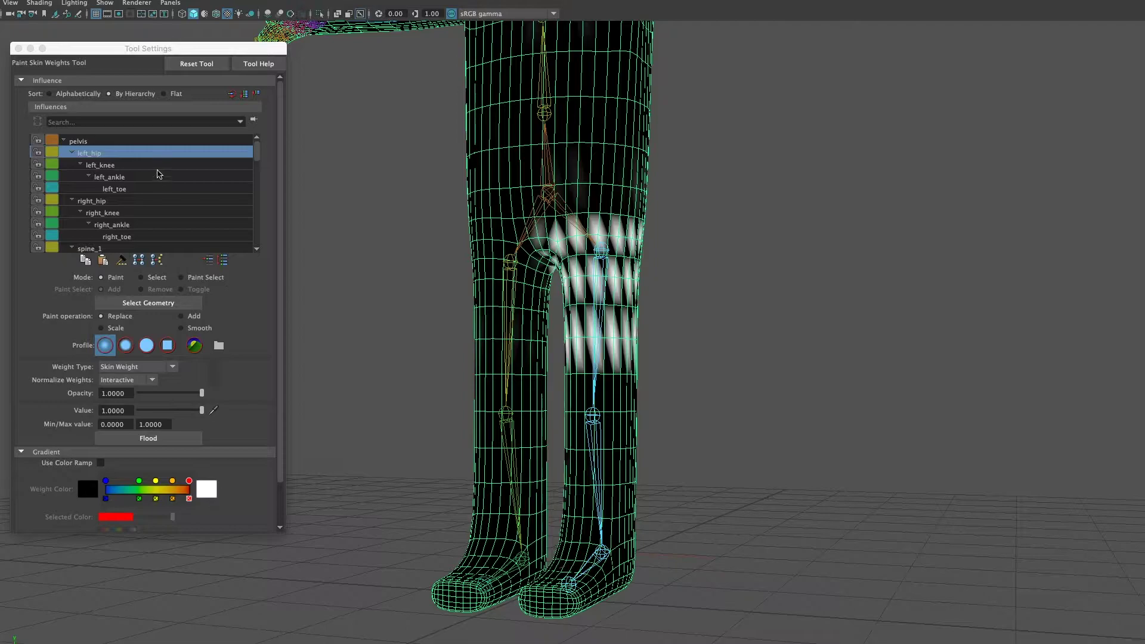
Erase the stray left_knee influence from the right thigh, covering both its front and back
{"action": "left_click", "coordinate": [159, 167]}
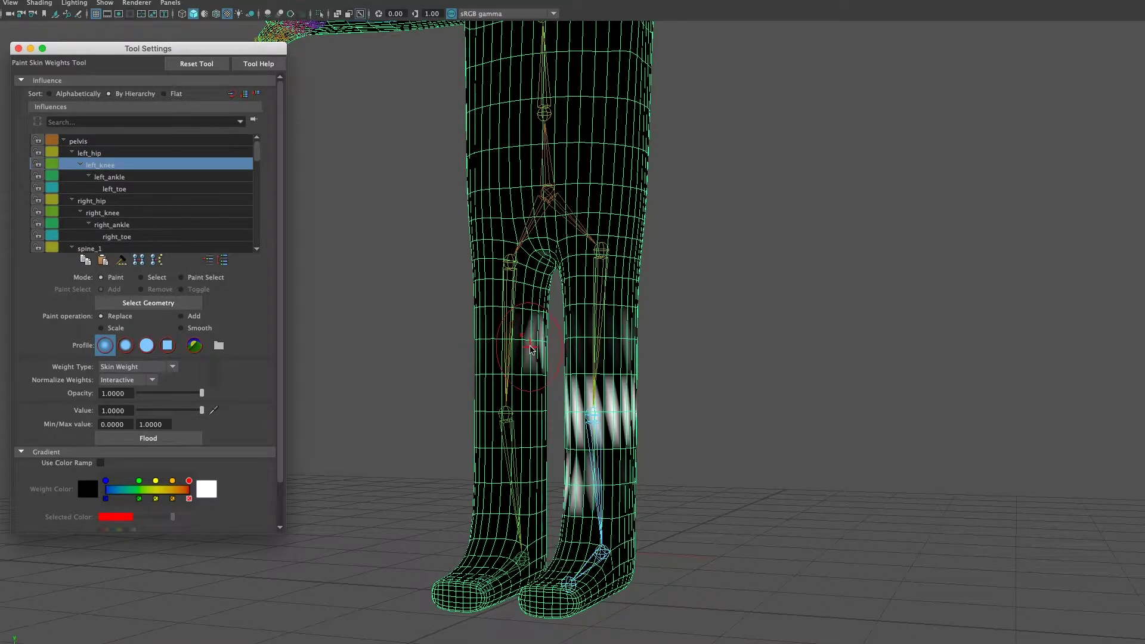
{"action": "left_click_drag", "start_coordinate": [527, 340], "coordinate": [537, 340], "text": "ctrl"}
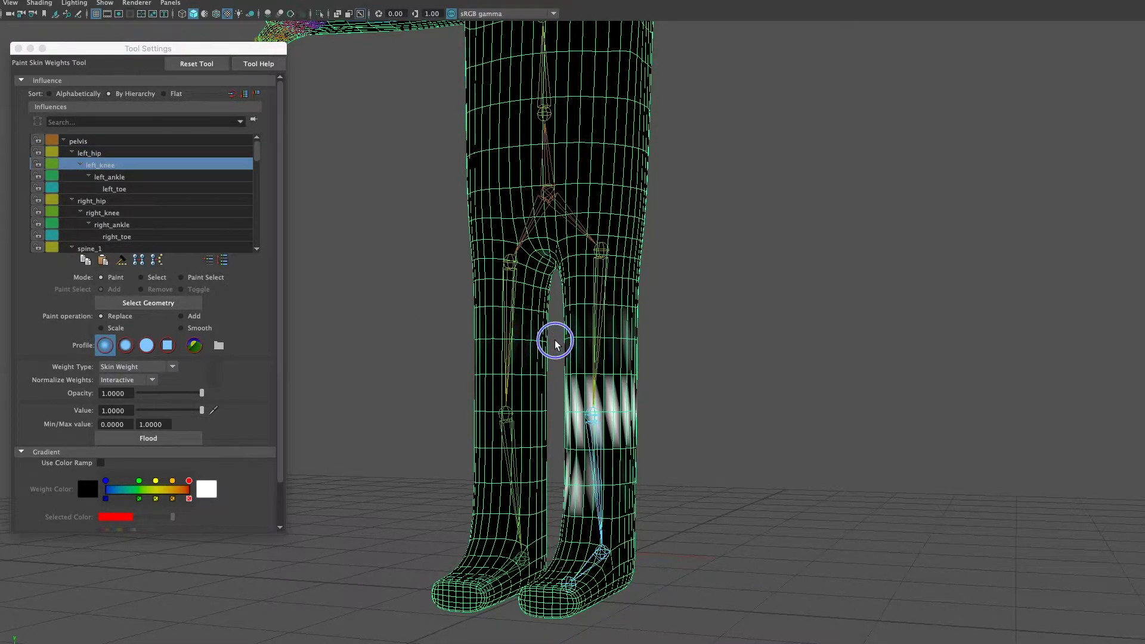
{"action": "left_click_drag", "start_coordinate": [463, 375], "coordinate": [823, 424], "text": "alt"}
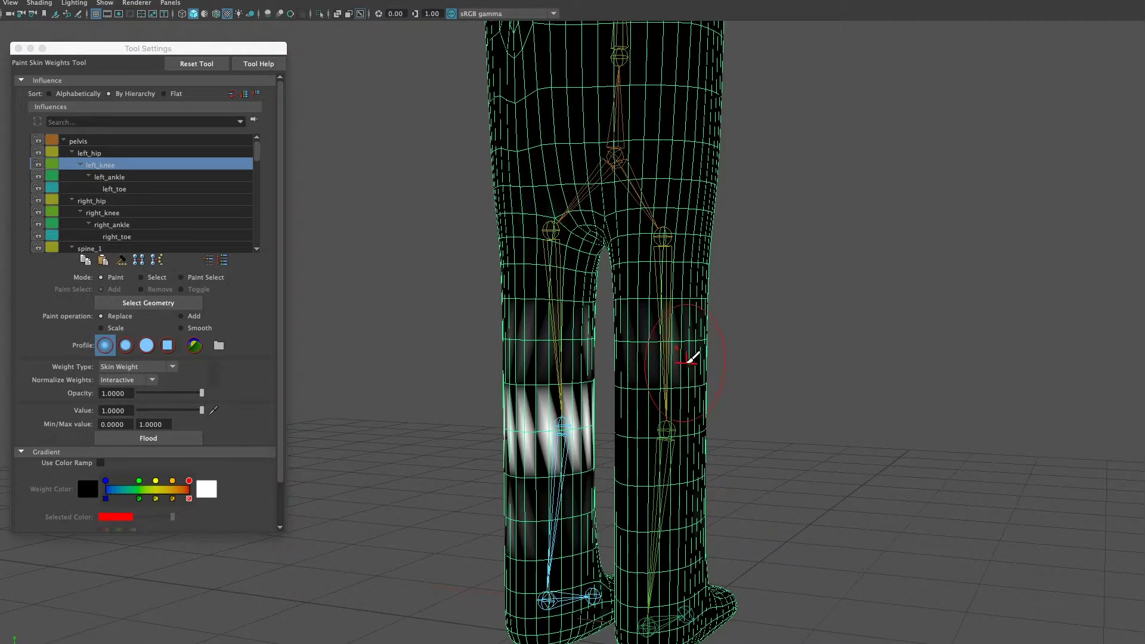
{"action": "mouse_move", "coordinate": [759, 392]}
{"action": "left_mouse_down", "text": "alt"}
{"action": "mouse_move", "coordinate": [636, 414]}
{"action": "mouse_move", "coordinate": [473, 388]}
{"action": "left_mouse_up", "text": "alt"}
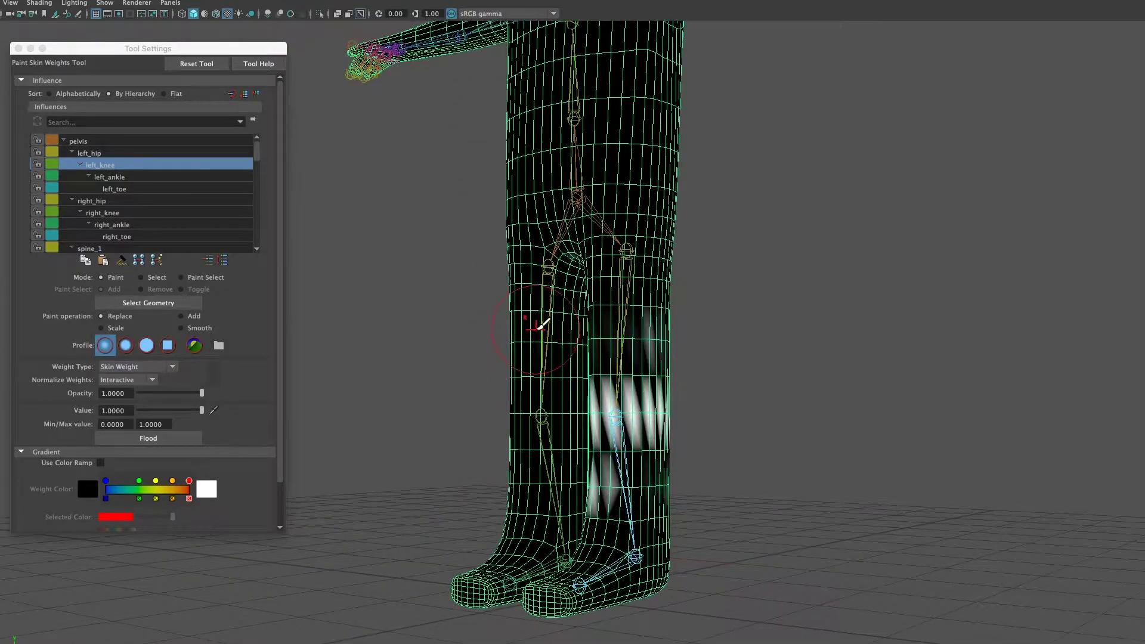
{"action": "mouse_move", "coordinate": [567, 401]}
{"action": "left_mouse_down", "text": "alt"}
{"action": "mouse_move", "coordinate": [582, 415]}
{"action": "mouse_move", "coordinate": [376, 417]}
{"action": "left_mouse_up", "text": "alt"}
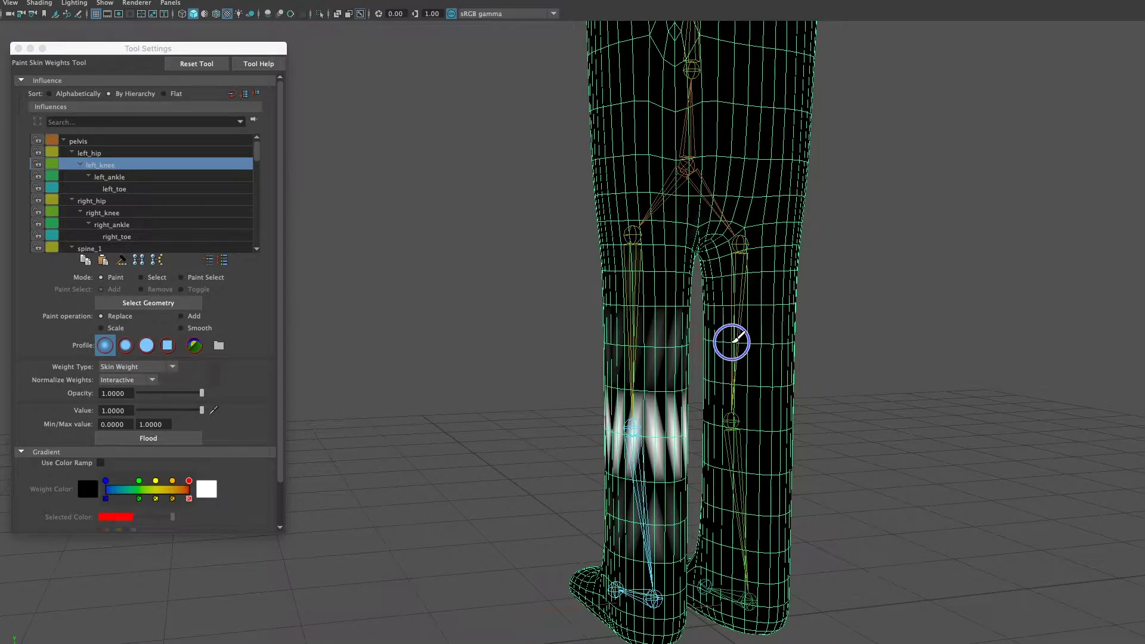
{"action": "mouse_move", "coordinate": [512, 472]}
{"action": "left_mouse_down", "text": "alt"}
{"action": "mouse_move", "coordinate": [589, 461]}
{"action": "mouse_move", "coordinate": [739, 467]}
{"action": "mouse_move", "coordinate": [734, 477]}
{"action": "left_mouse_up", "text": "alt"}
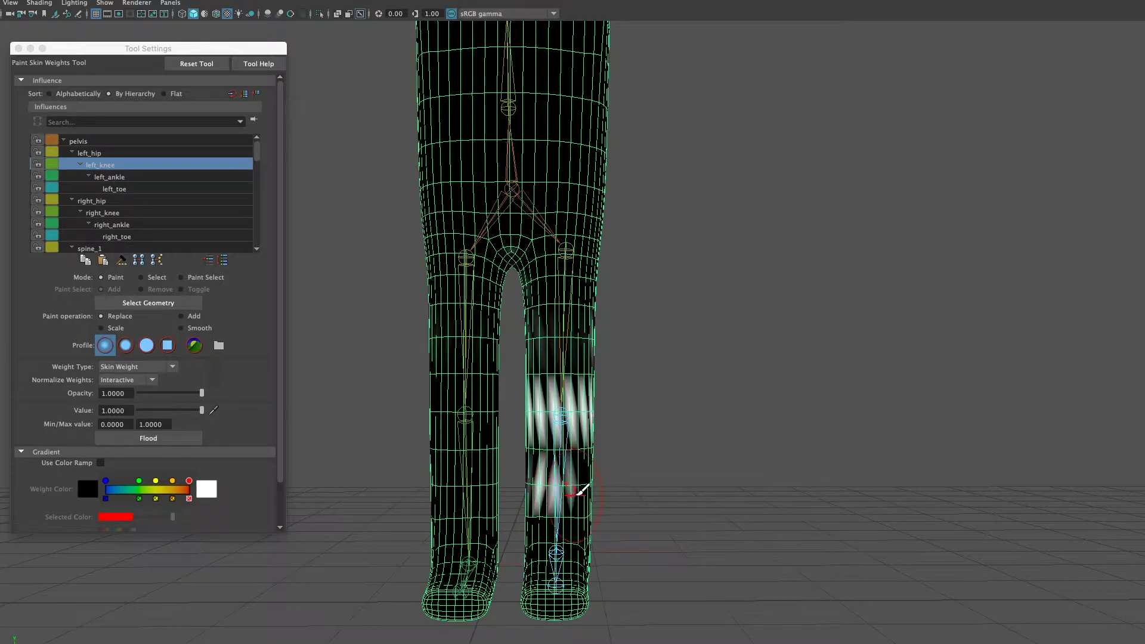
Clear the left_knee influence from the left shin and calf below the knee band
{"action": "key", "text": "ctrl+z"}
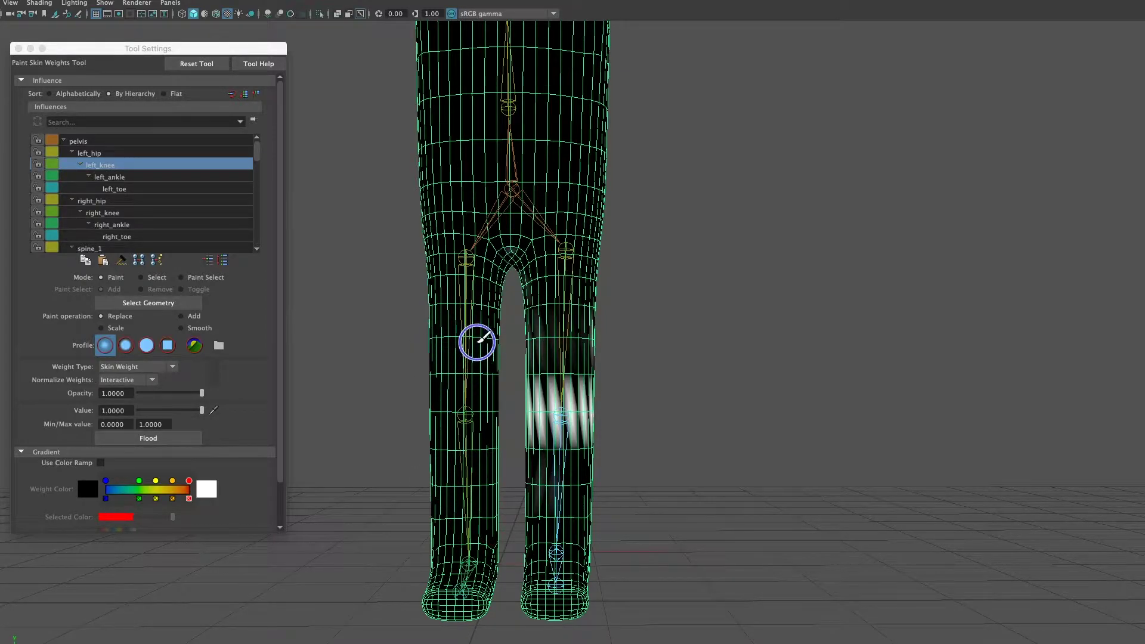
{"action": "left_click_drag", "start_coordinate": [812, 608], "coordinate": [587, 590], "text": "alt"}
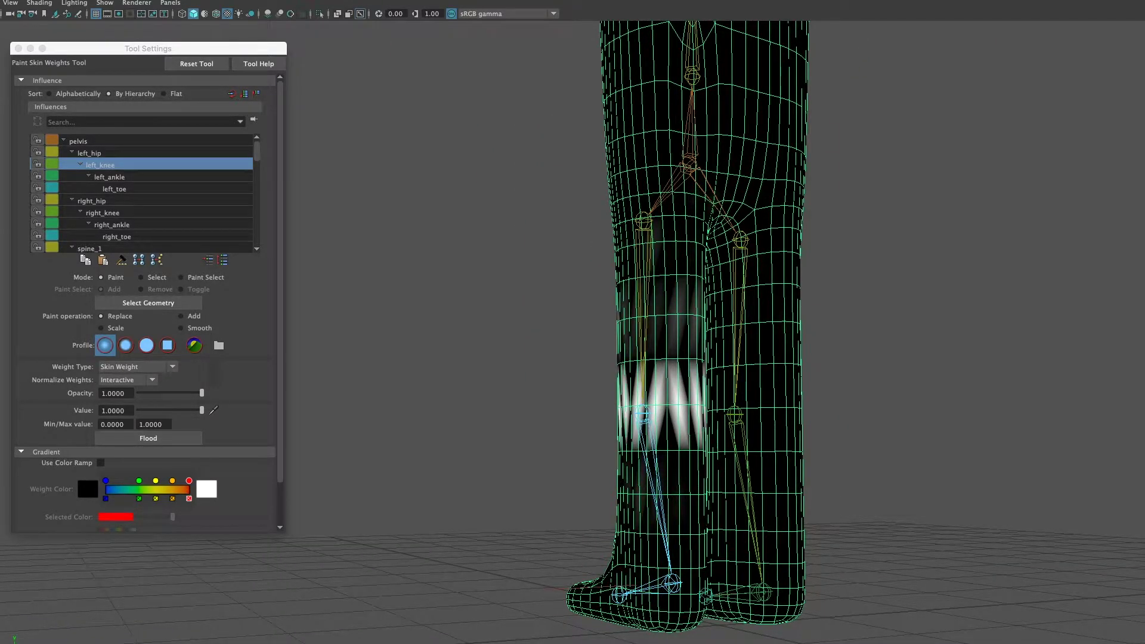
{"action": "left_click_drag", "start_coordinate": [623, 532], "coordinate": [834, 528], "text": "alt"}
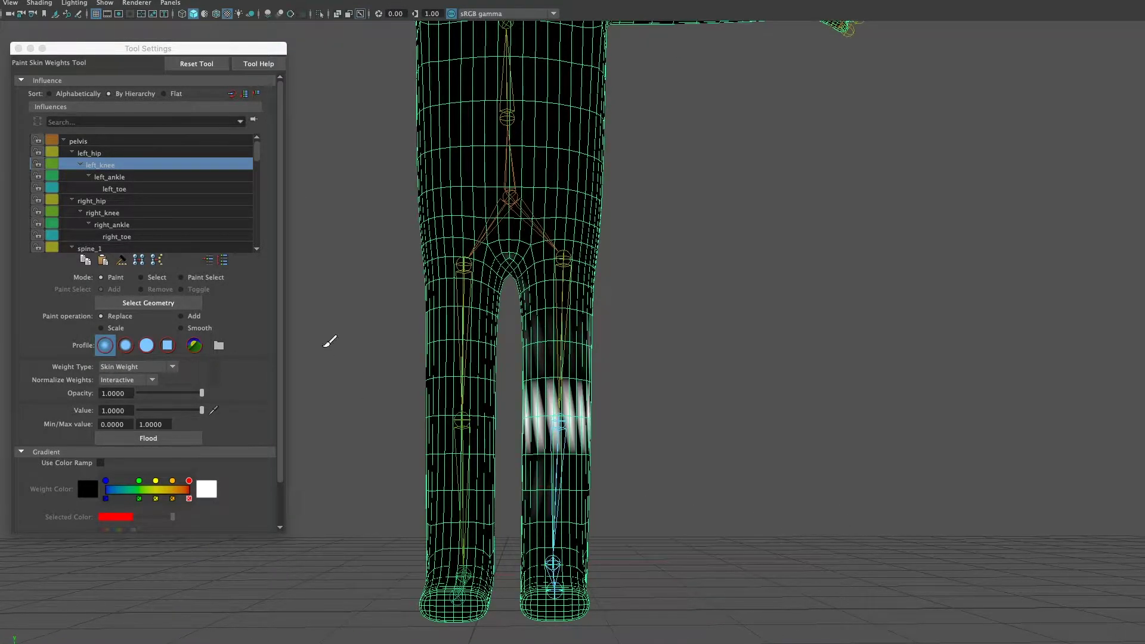
Examine the left_ankle and left_toe influences for stray weights on the opposite leg
{"action": "left_click", "coordinate": [172, 177]}
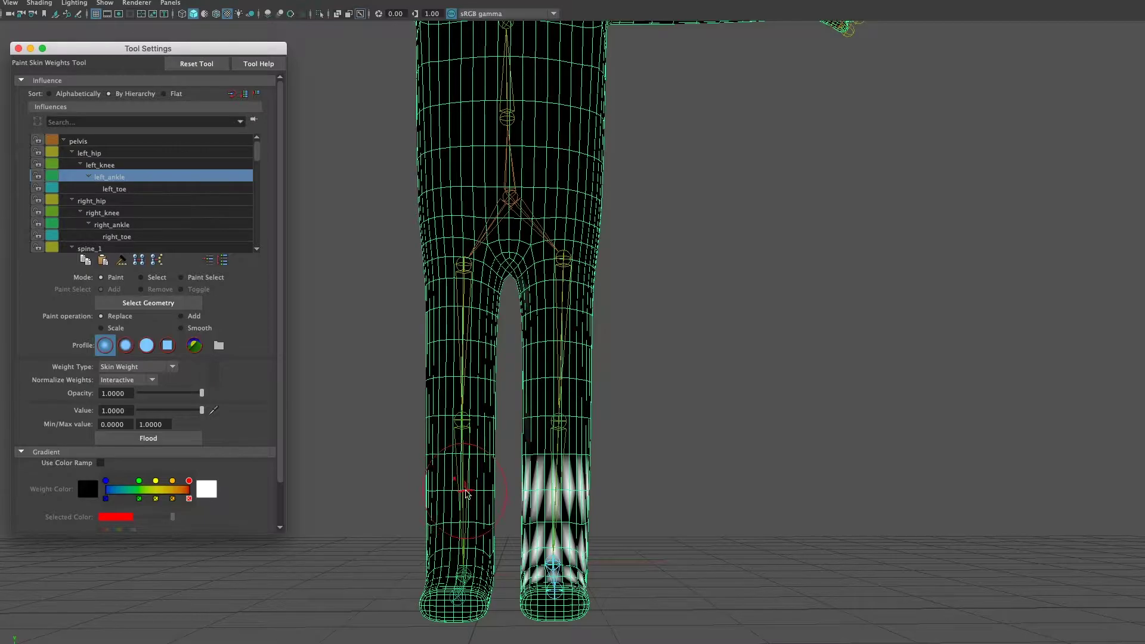
{"action": "mouse_move", "coordinate": [642, 613]}
{"action": "left_mouse_down", "text": "alt"}
{"action": "mouse_move", "coordinate": [524, 595]}
{"action": "mouse_move", "coordinate": [537, 587]}
{"action": "mouse_move", "coordinate": [588, 606]}
{"action": "mouse_move", "coordinate": [549, 606]}
{"action": "mouse_move", "coordinate": [676, 578]}
{"action": "mouse_move", "coordinate": [674, 591]}
{"action": "mouse_move", "coordinate": [501, 590]}
{"action": "mouse_move", "coordinate": [687, 584]}
{"action": "mouse_move", "coordinate": [684, 598]}
{"action": "left_mouse_up", "text": "alt"}
{"action": "left_click", "coordinate": [160, 190]}
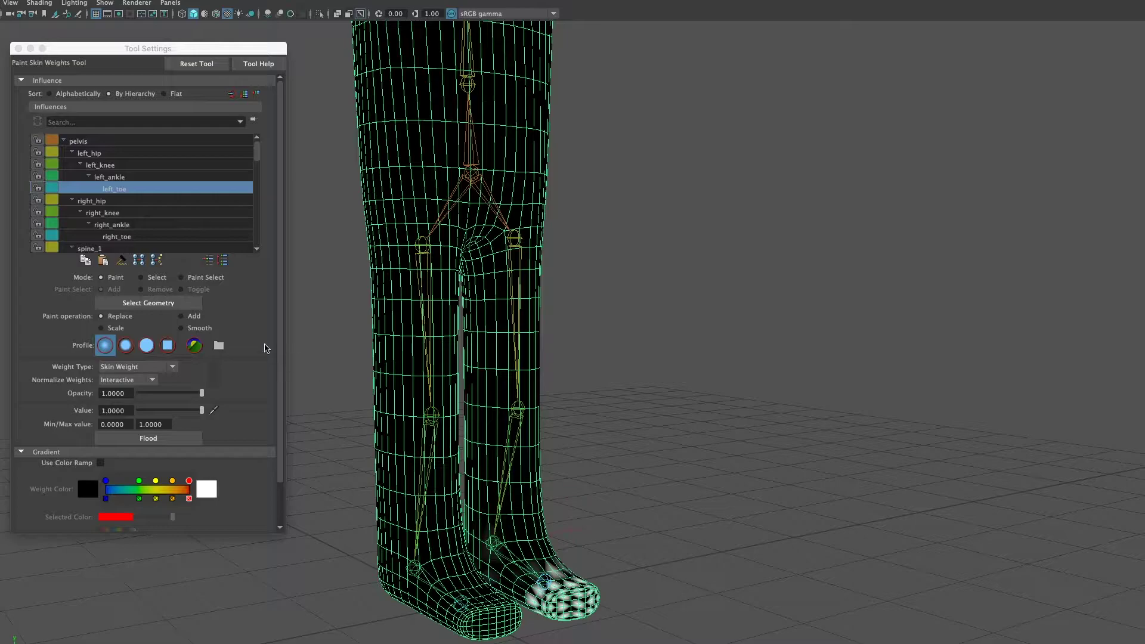
Examine the right_hip and right_knee influences on both legs from several angles
{"action": "left_click", "coordinate": [161, 201]}
{"action": "mouse_move", "coordinate": [559, 447]}
{"action": "left_mouse_down", "text": "alt"}
{"action": "mouse_move", "coordinate": [529, 427]}
{"action": "mouse_move", "coordinate": [325, 434]}
{"action": "mouse_move", "coordinate": [554, 439]}
{"action": "mouse_move", "coordinate": [623, 429]}
{"action": "mouse_move", "coordinate": [568, 430]}
{"action": "left_mouse_up", "text": "alt"}
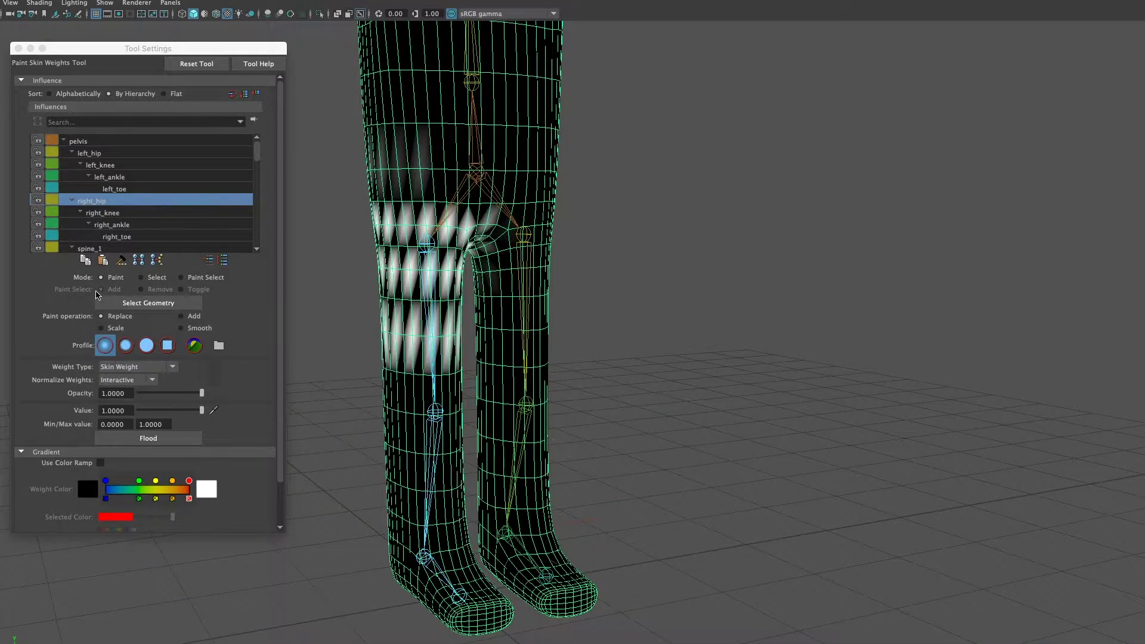
{"action": "left_click", "coordinate": [173, 212]}
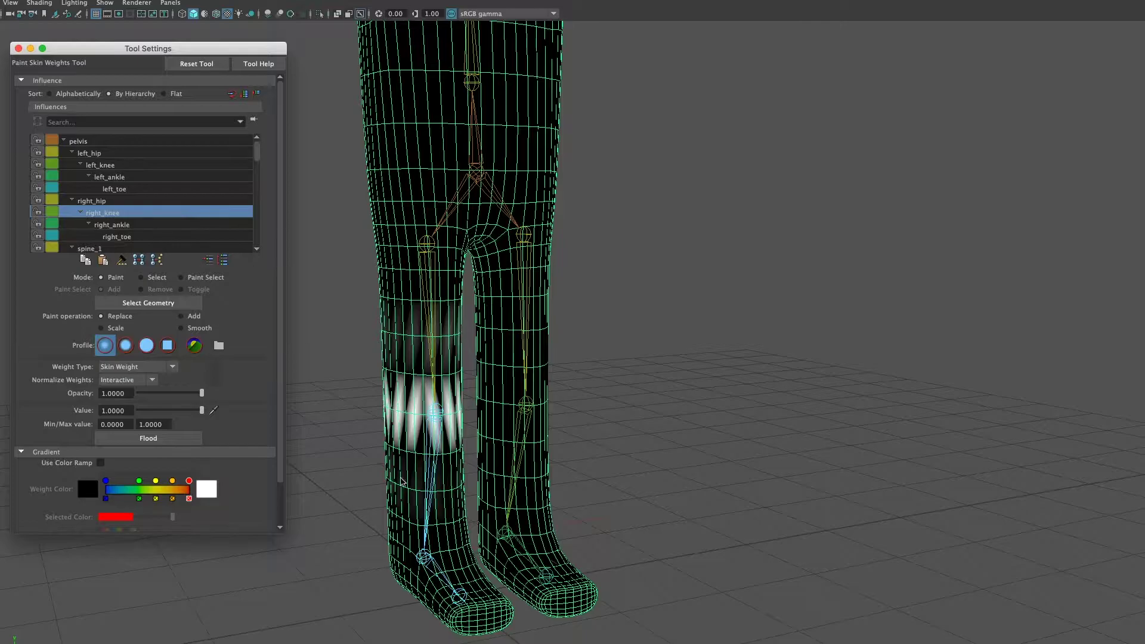
{"action": "left_click_drag", "start_coordinate": [507, 498], "coordinate": [489, 372], "text": "alt"}
{"action": "mouse_move", "coordinate": [606, 361]}
{"action": "left_mouse_down", "text": "alt"}
{"action": "mouse_move", "coordinate": [421, 396]}
{"action": "mouse_move", "coordinate": [188, 391]}
{"action": "mouse_move", "coordinate": [535, 396]}
{"action": "left_mouse_up", "text": "alt"}
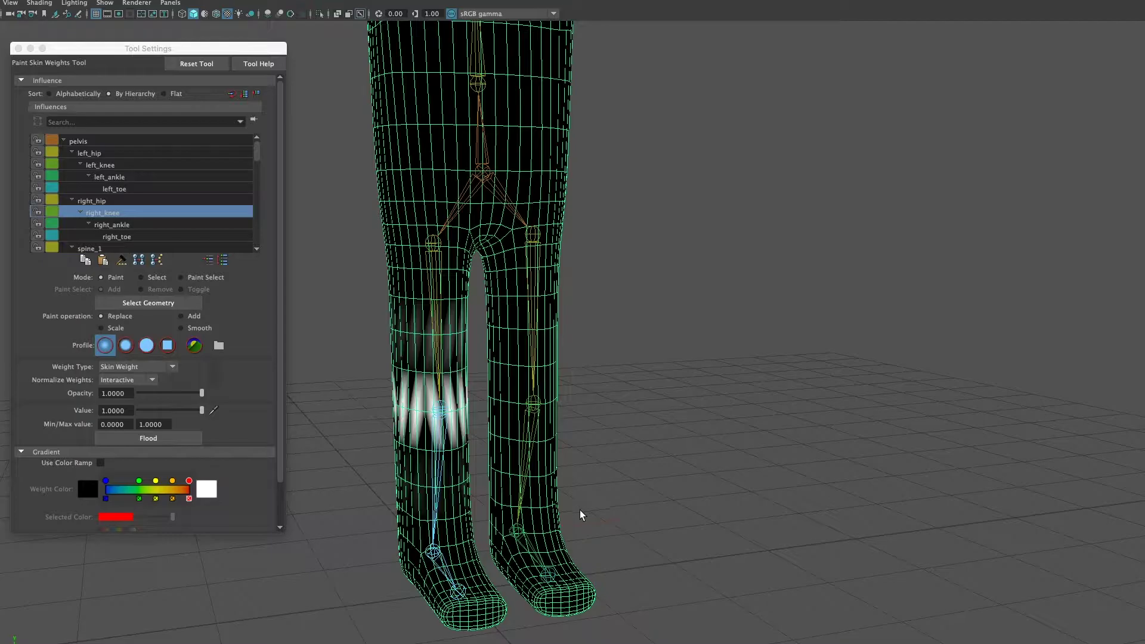
Erase any right_ankle influence from the left foot around the heel
{"action": "left_click", "coordinate": [155, 225]}
{"action": "mouse_move", "coordinate": [413, 491]}
{"action": "left_mouse_down", "text": "alt"}
{"action": "mouse_move", "coordinate": [504, 524]}
{"action": "mouse_move", "coordinate": [486, 542]}
{"action": "mouse_move", "coordinate": [504, 524]}
{"action": "mouse_move", "coordinate": [149, 512]}
{"action": "left_mouse_up", "text": "alt"}
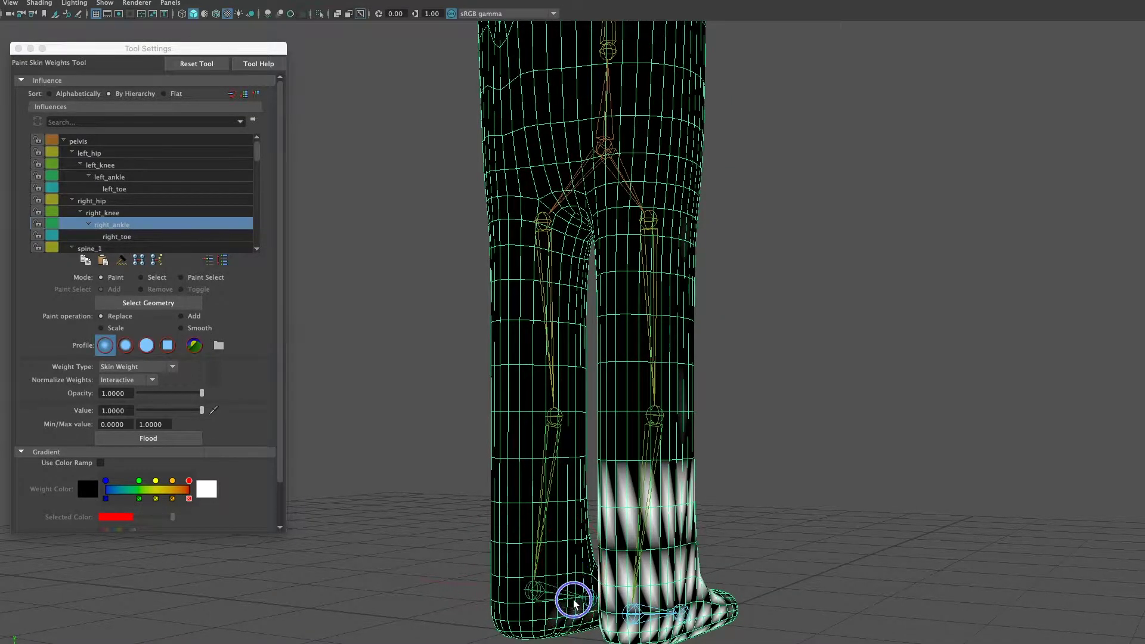
{"action": "key", "text": "b"}
{"action": "mouse_move", "coordinate": [544, 567]}
{"action": "left_mouse_down"}
{"action": "mouse_move", "coordinate": [536, 440]}
{"action": "mouse_move", "coordinate": [520, 560]}
{"action": "mouse_move", "coordinate": [670, 544]}
{"action": "mouse_move", "coordinate": [871, 558]}
{"action": "left_mouse_up"}
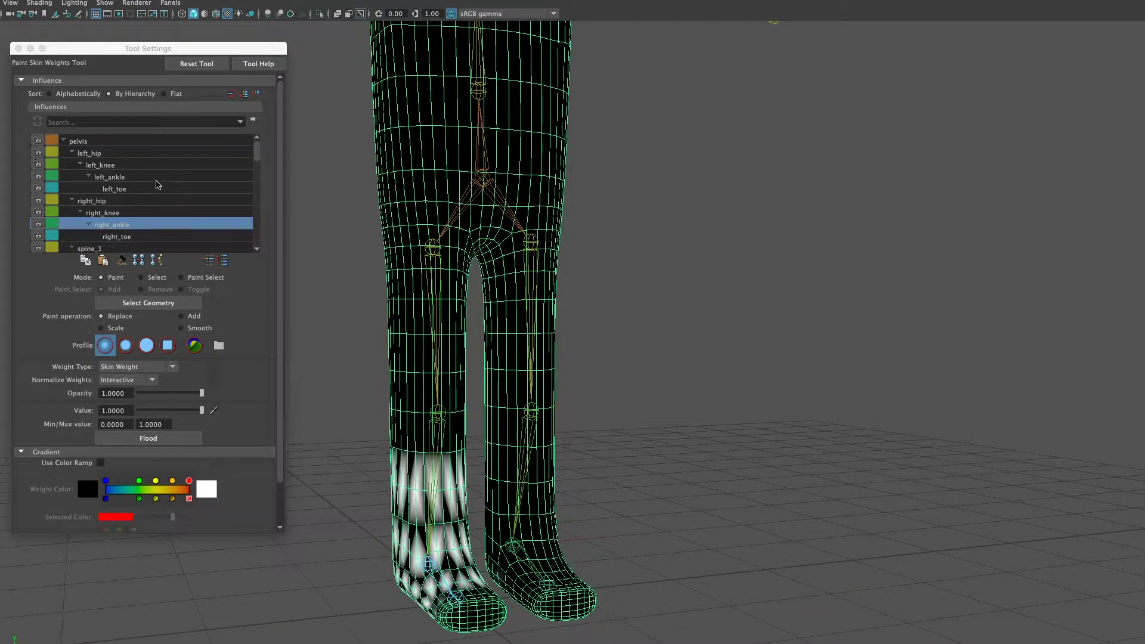
Examine the left_ankle, right_ankle and right_toe influences for stray weights on the opposite foot
{"action": "left_click", "coordinate": [157, 178]}
{"action": "mouse_move", "coordinate": [497, 503]}
{"action": "left_mouse_down", "text": "alt"}
{"action": "mouse_move", "coordinate": [486, 485]}
{"action": "mouse_move", "coordinate": [453, 506]}
{"action": "mouse_move", "coordinate": [245, 493]}
{"action": "mouse_move", "coordinate": [264, 494]}
{"action": "left_mouse_up", "text": "alt"}
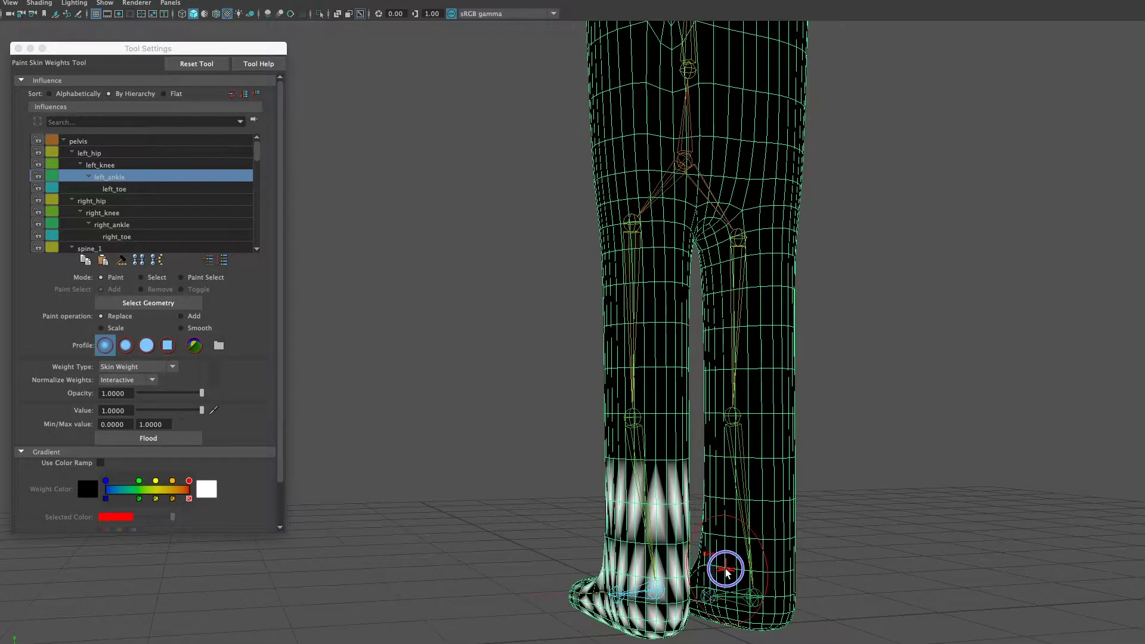
{"action": "left_click_drag", "start_coordinate": [593, 612], "coordinate": [847, 626], "text": "alt"}
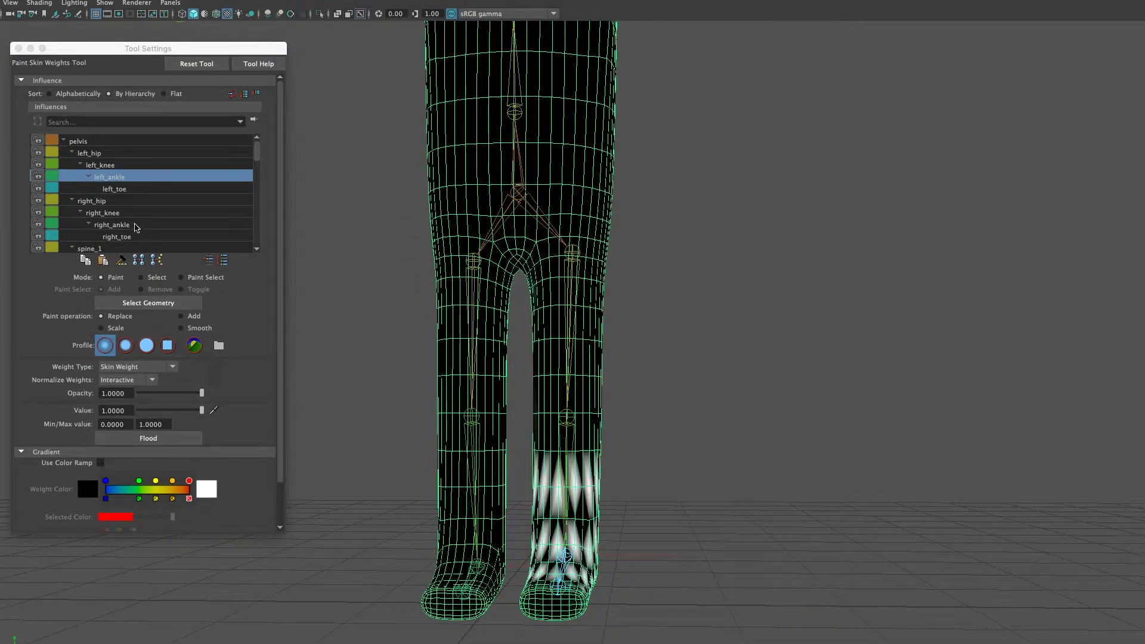
{"action": "left_click", "coordinate": [112, 225]}
{"action": "left_click", "coordinate": [146, 238]}
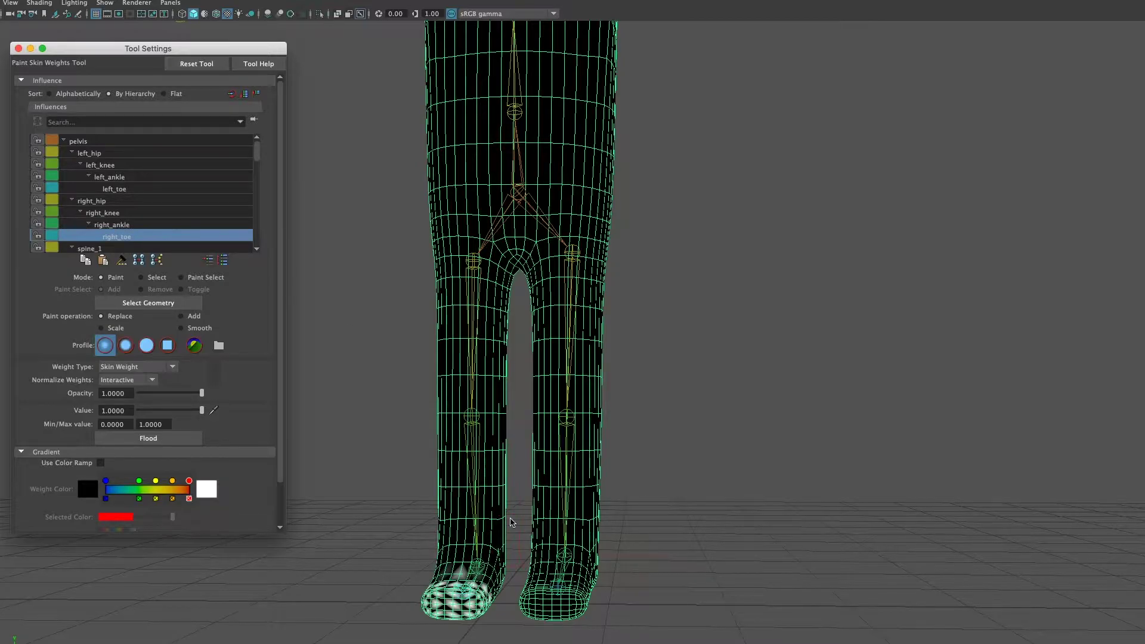
Examine the spine_1, spine_2, left_clavicle, left_shoulder and left_elbow influences on the torso and left arm
{"action": "mouse_move", "coordinate": [596, 616]}
{"action": "left_mouse_down", "text": "alt"}
{"action": "mouse_move", "coordinate": [475, 603]}
{"action": "mouse_move", "coordinate": [471, 588]}
{"action": "mouse_move", "coordinate": [510, 581]}
{"action": "mouse_move", "coordinate": [542, 558]}
{"action": "left_mouse_up", "text": "alt"}
{"action": "middle_click_drag", "start_coordinate": [557, 213], "coordinate": [568, 556], "text": "alt"}
{"action": "left_click_drag", "start_coordinate": [590, 489], "coordinate": [567, 516], "text": "alt"}
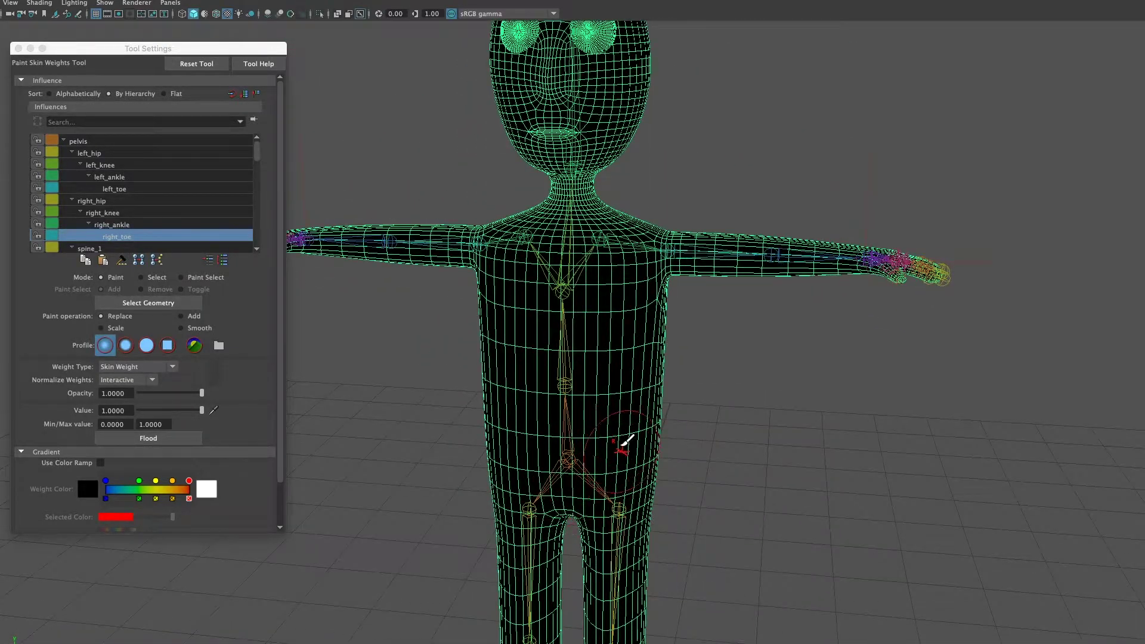
{"action": "left_click_drag", "start_coordinate": [259, 150], "coordinate": [256, 174]}
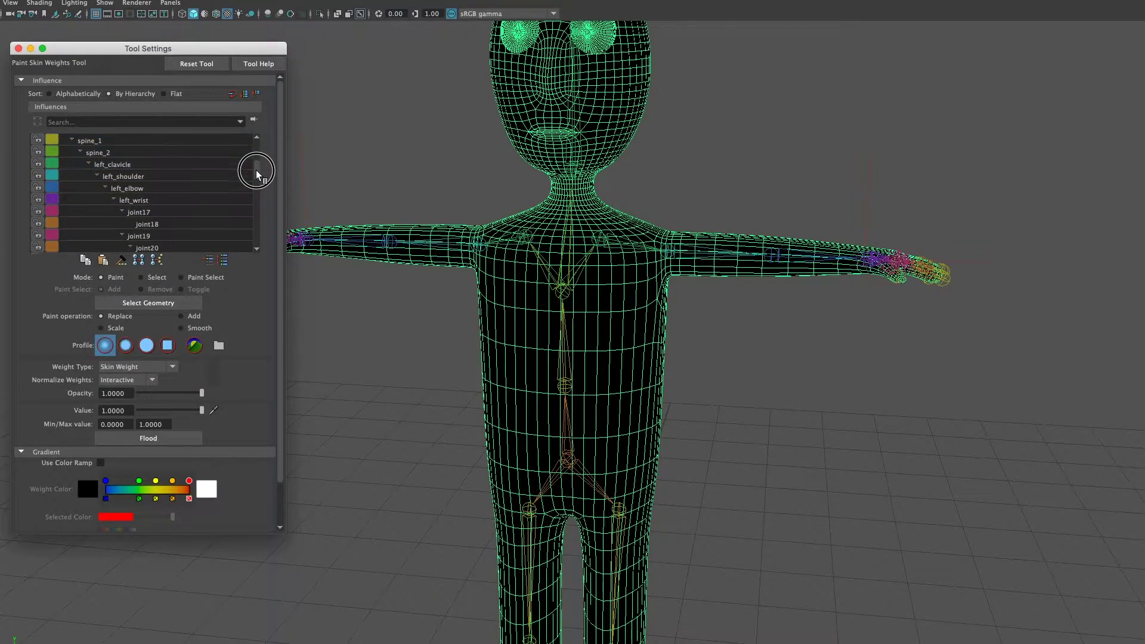
{"action": "left_click", "coordinate": [191, 141]}
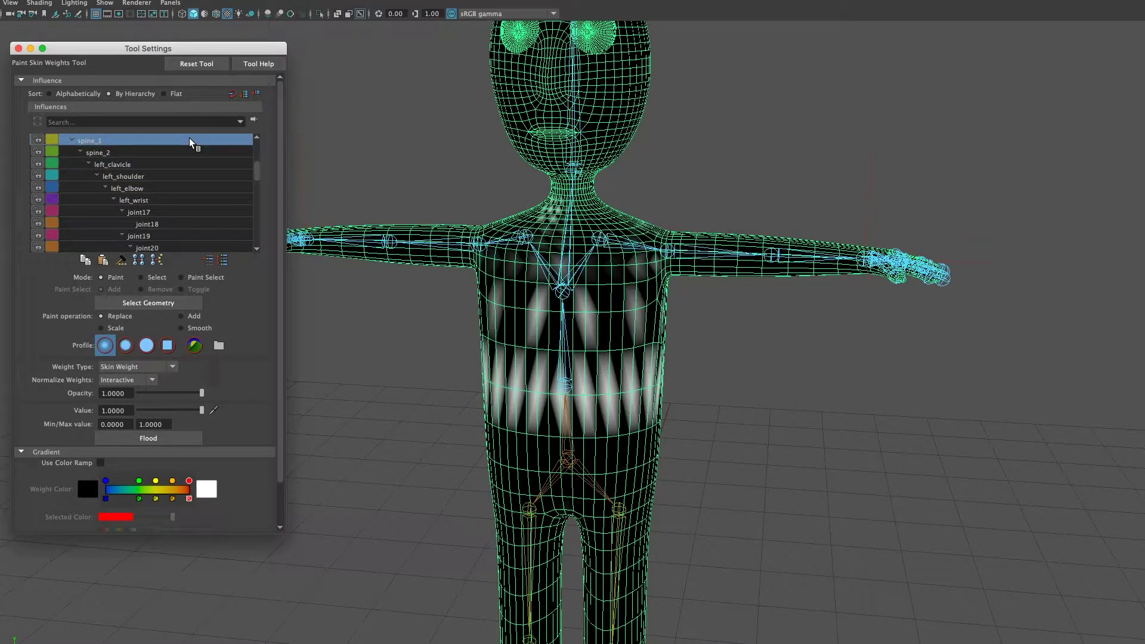
{"action": "scroll", "coordinate": [190, 140], "scroll_direction": "down", "scroll_amount": 1}
{"action": "left_click", "coordinate": [190, 141]}
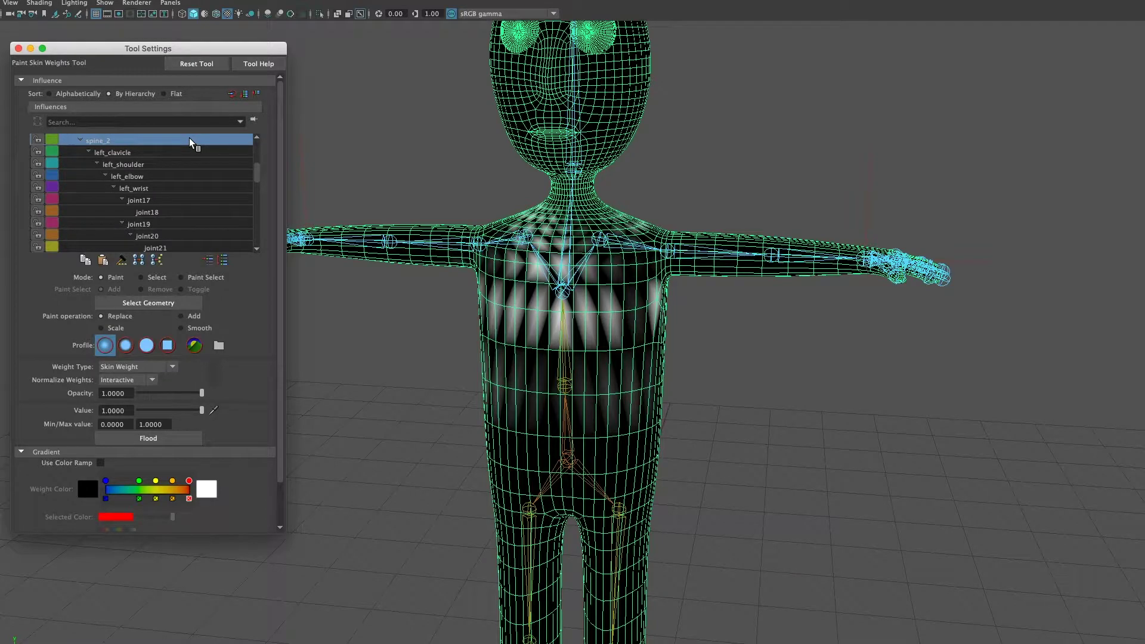
{"action": "scroll", "coordinate": [190, 141], "scroll_direction": "down", "scroll_amount": 1}
{"action": "left_click", "coordinate": [190, 141]}
{"action": "scroll", "coordinate": [190, 141], "scroll_direction": "down", "scroll_amount": 1}
{"action": "left_click", "coordinate": [191, 141]}
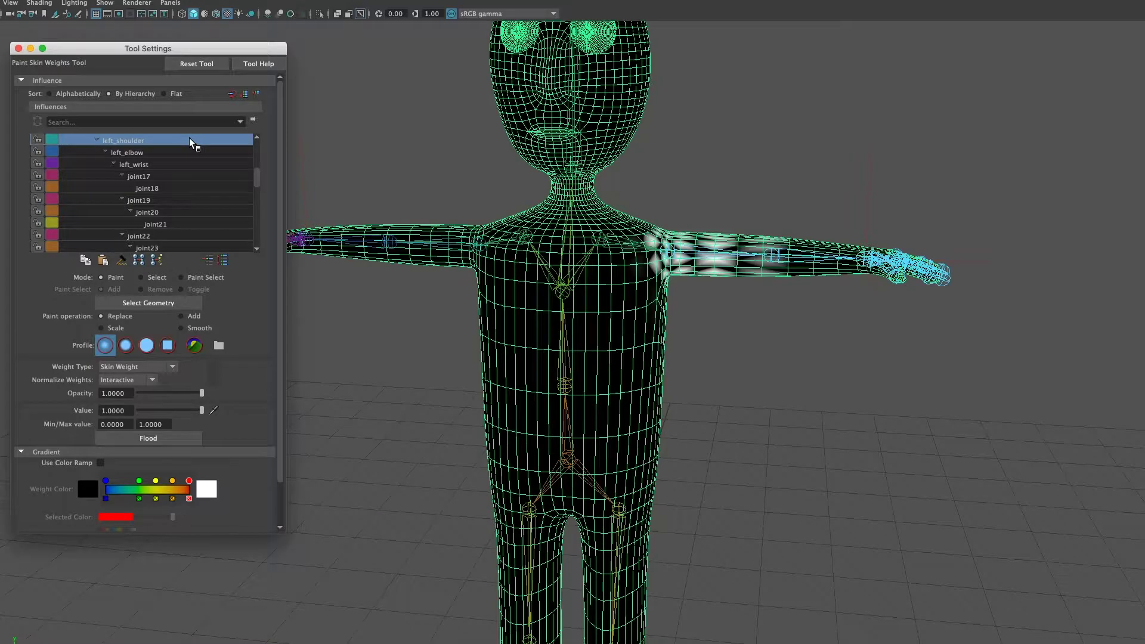
{"action": "scroll", "coordinate": [191, 141], "scroll_direction": "down", "scroll_amount": 1}
{"action": "left_click", "coordinate": [191, 141]}
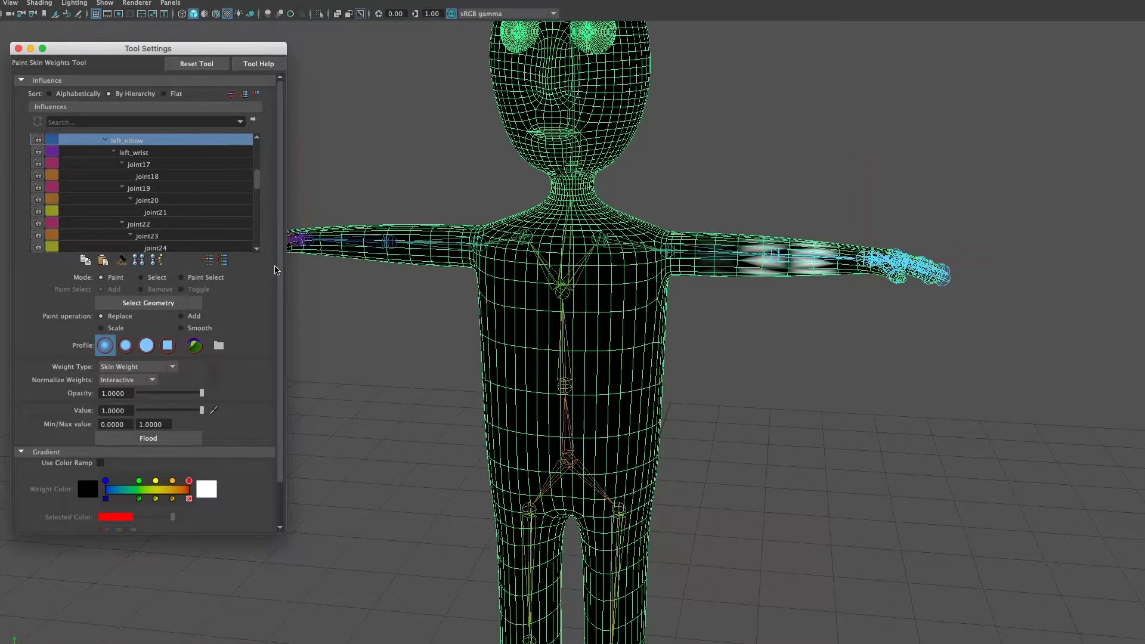
Examine the left_elbow, left_wrist and joint17 influences on the left forearm and hand from several angles
{"action": "left_click_drag", "start_coordinate": [608, 391], "coordinate": [544, 391], "text": "alt"}
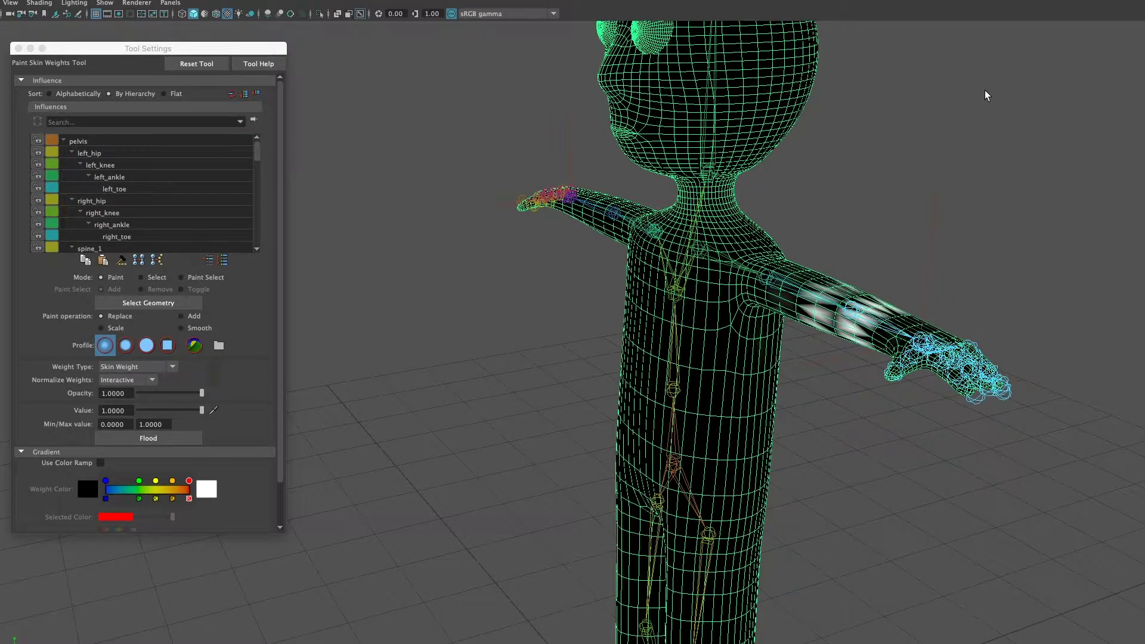
{"action": "mouse_move", "coordinate": [254, 162]}
{"action": "left_mouse_down"}
{"action": "mouse_move", "coordinate": [273, 200]}
{"action": "mouse_move", "coordinate": [256, 170]}
{"action": "left_mouse_up"}
{"action": "left_click", "coordinate": [218, 177]}
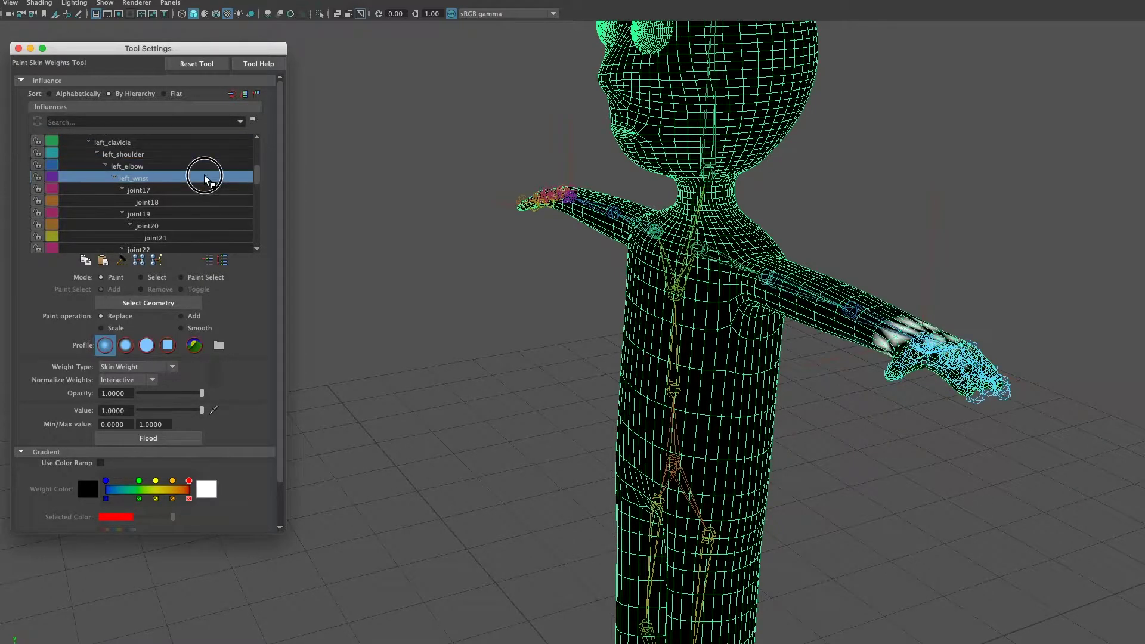
{"action": "scroll", "coordinate": [201, 182], "scroll_direction": "down", "scroll_amount": 1}
{"action": "left_click", "coordinate": [200, 179]}
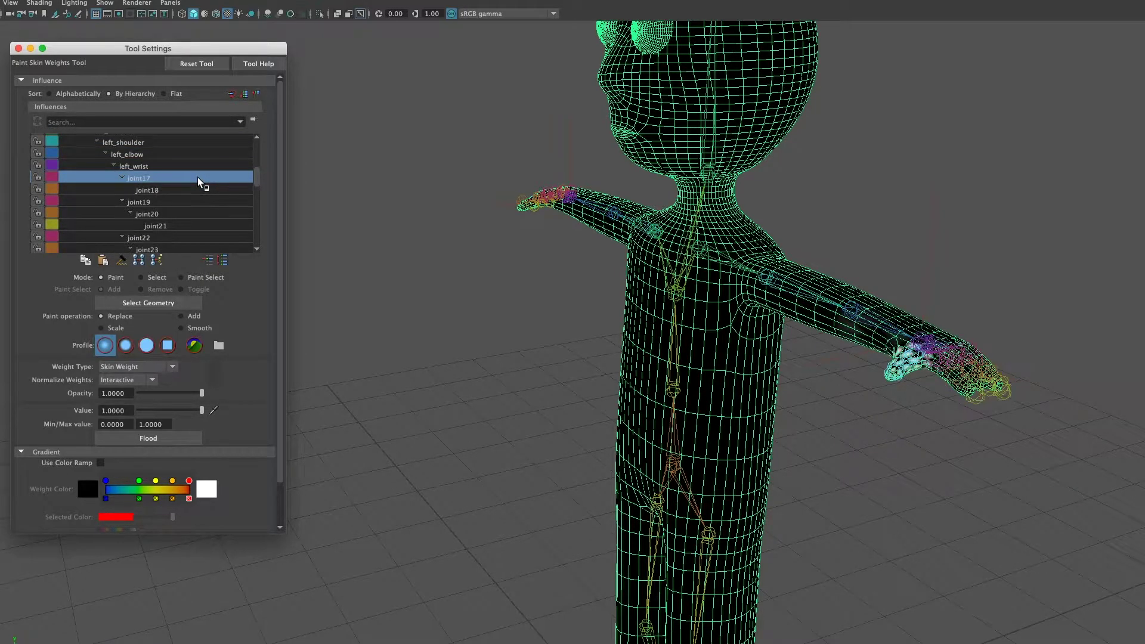
{"action": "left_click_drag", "start_coordinate": [398, 264], "coordinate": [585, 327], "text": "alt"}
{"action": "left_click_drag", "start_coordinate": [510, 327], "coordinate": [690, 430], "text": "alt"}
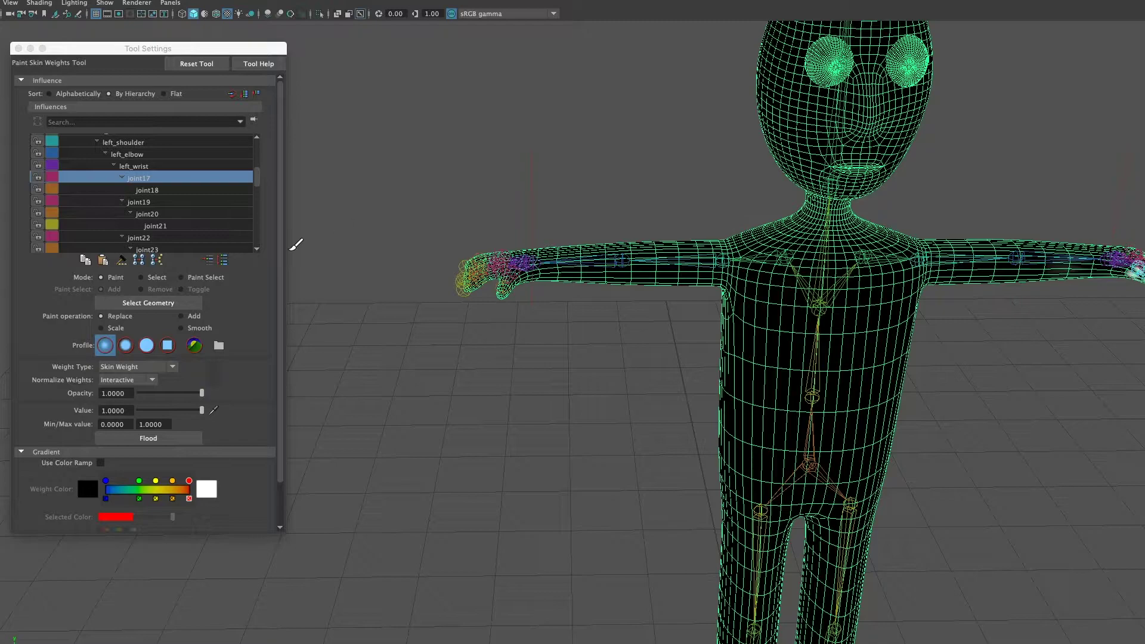
Examine the neck and head influences on the character's head and neck area
{"action": "scroll", "coordinate": [258, 179], "scroll_direction": "down", "scroll_amount": 10}
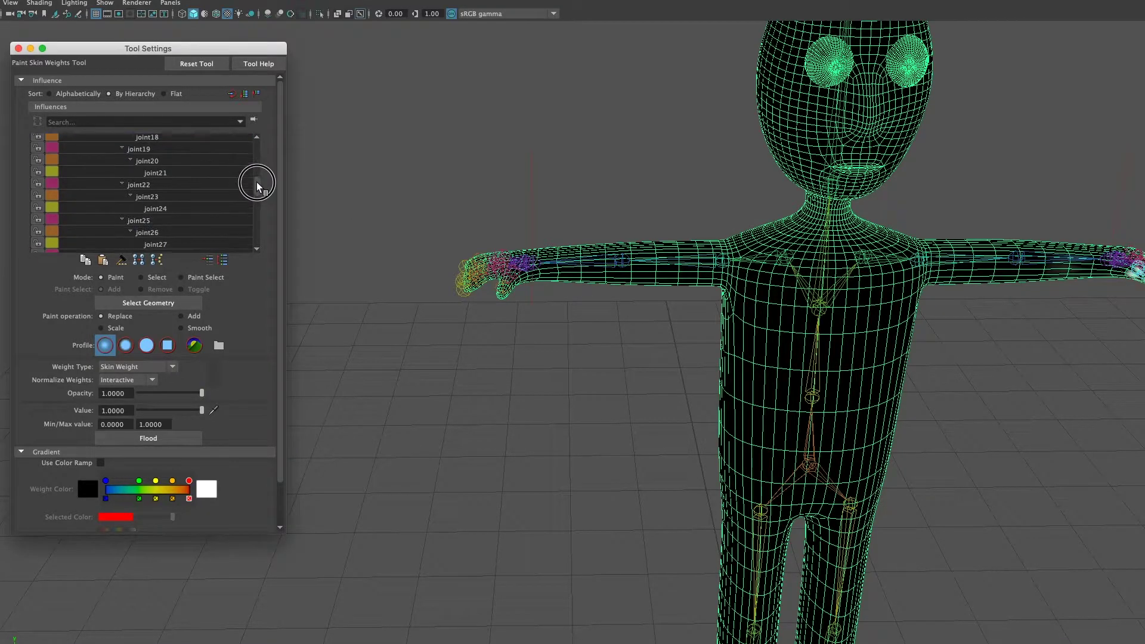
{"action": "left_click", "coordinate": [183, 177]}
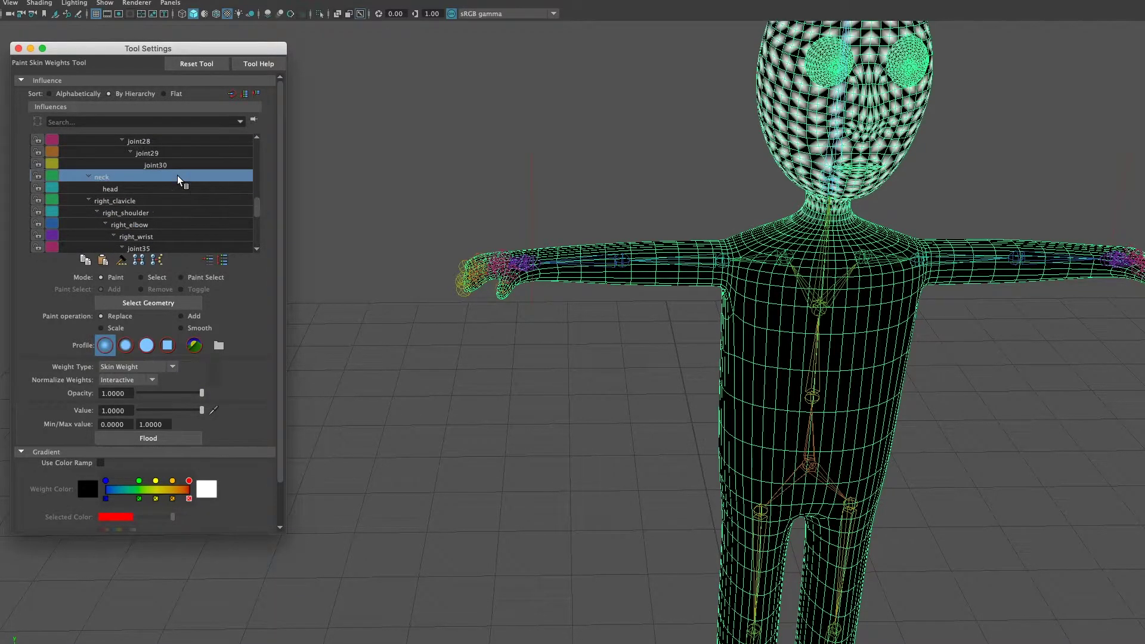
{"action": "left_click_drag", "start_coordinate": [673, 431], "coordinate": [634, 411], "text": "alt"}
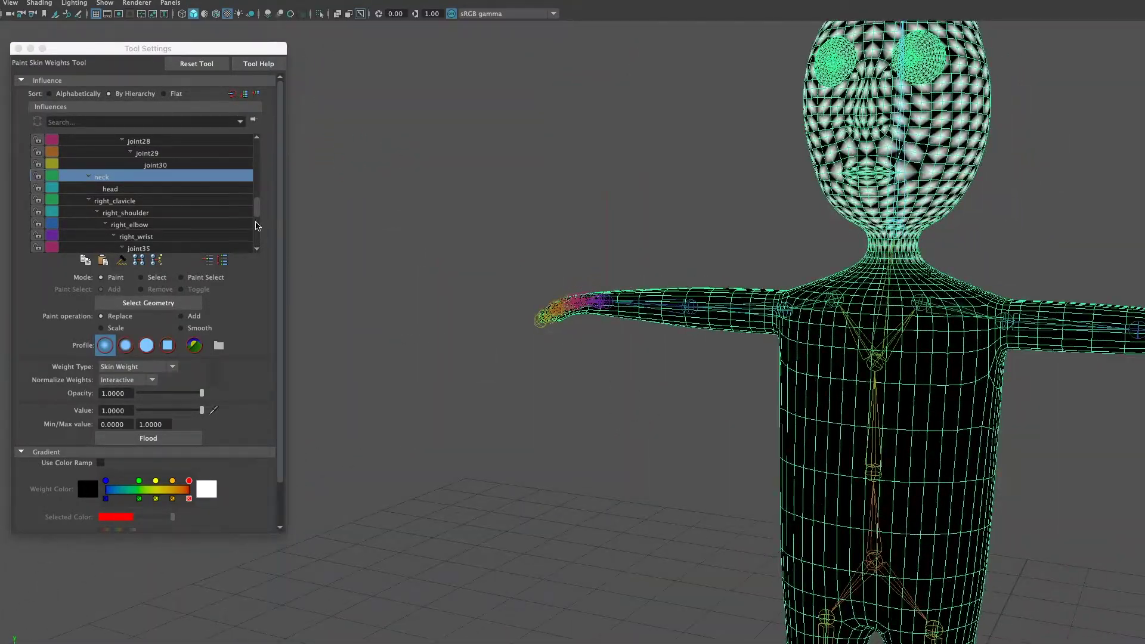
{"action": "left_click", "coordinate": [213, 189]}
{"action": "mouse_move", "coordinate": [953, 439]}
{"action": "left_mouse_down", "text": "alt"}
{"action": "mouse_move", "coordinate": [940, 485]}
{"action": "mouse_move", "coordinate": [946, 420]}
{"action": "mouse_move", "coordinate": [991, 435]}
{"action": "left_mouse_up", "text": "alt"}
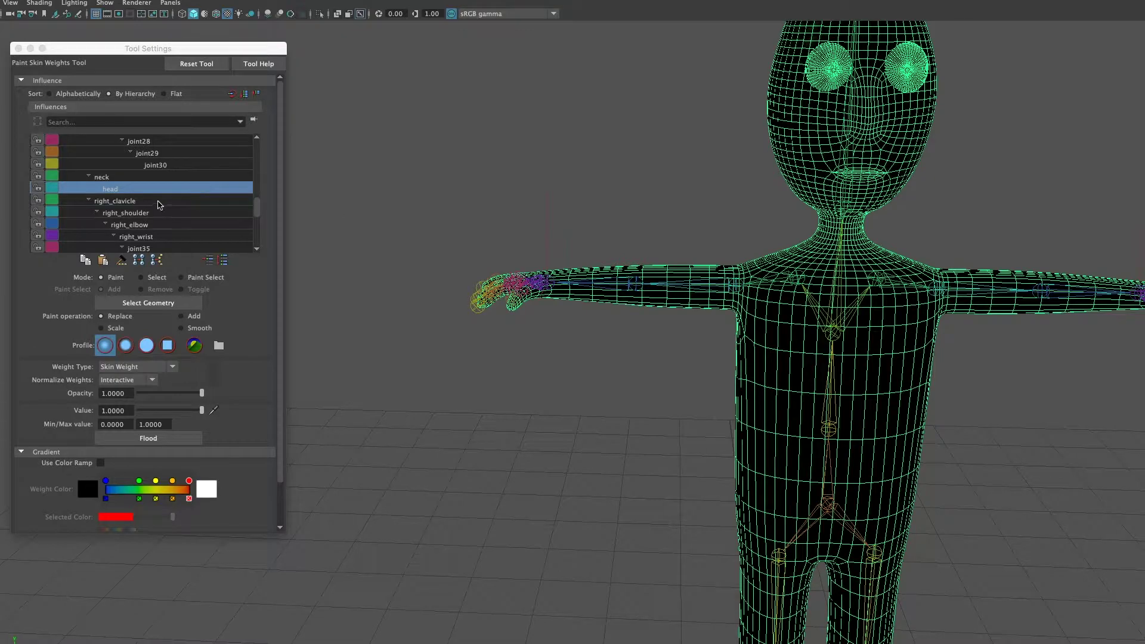
Examine the influences of the right arm chain from right_clavicle down to joint35
{"action": "left_click", "coordinate": [159, 203]}
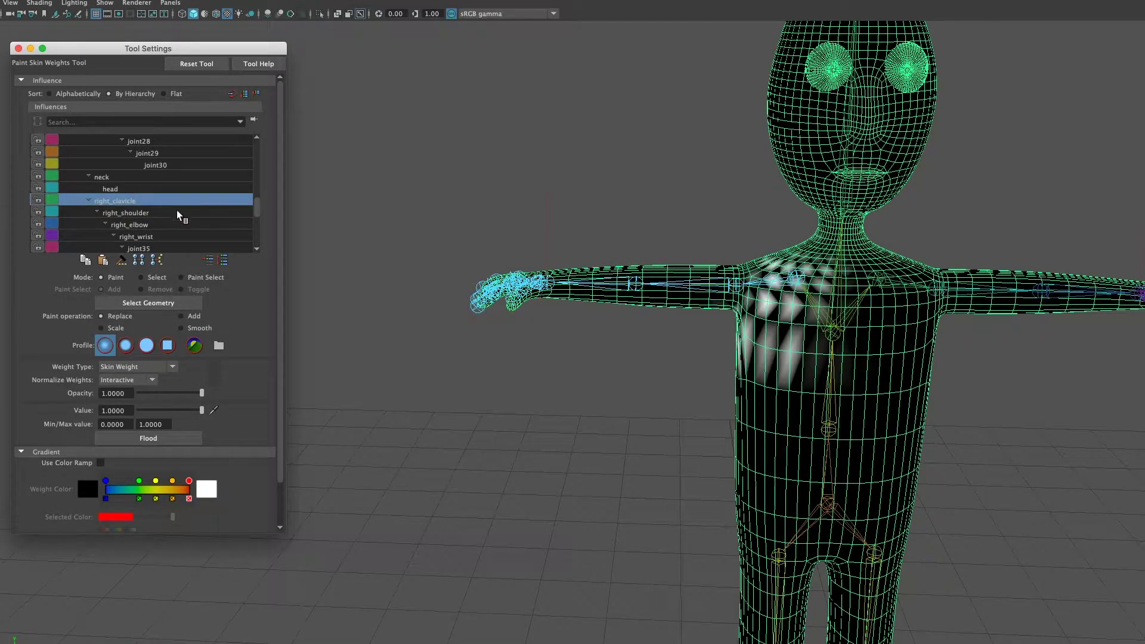
{"action": "key", "text": "Down"}
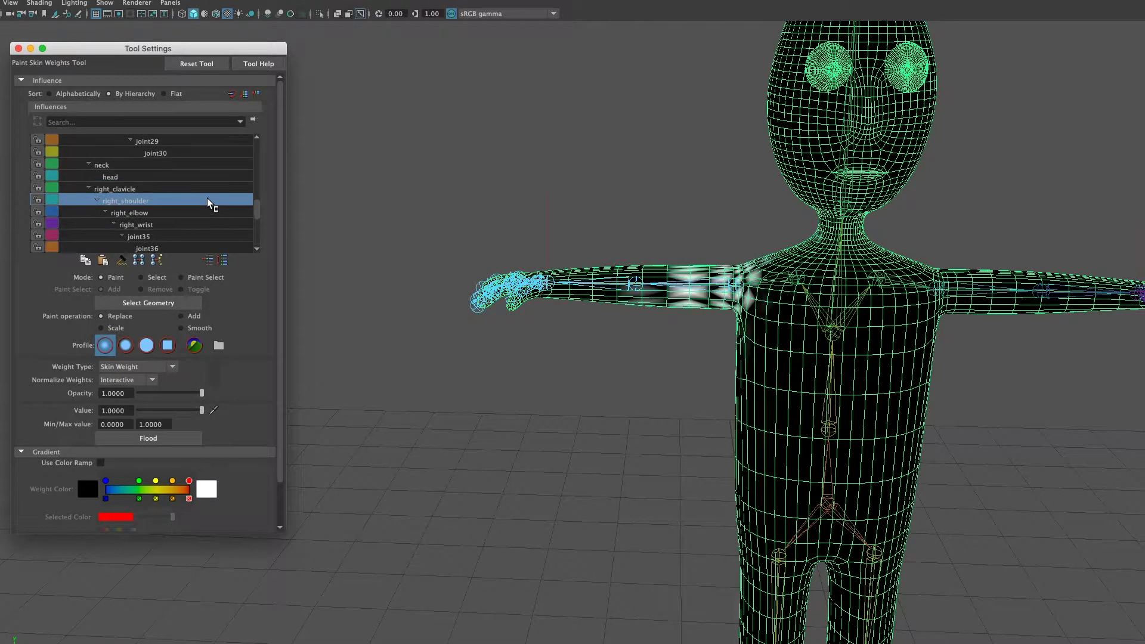
{"action": "key", "text": "Down"}
{"action": "key", "text": "Down"}
{"action": "key", "text": "Down"}
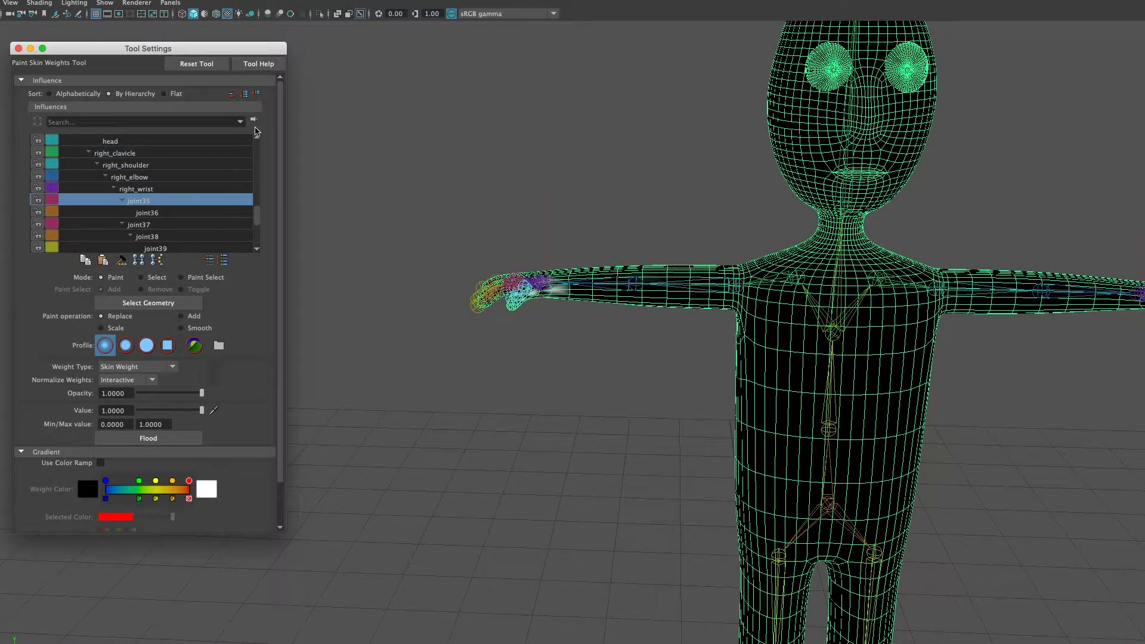
Close the Paint Skin Weights settings, leave the paint tool and deselect the character mesh
{"action": "left_click", "coordinate": [18, 49]}
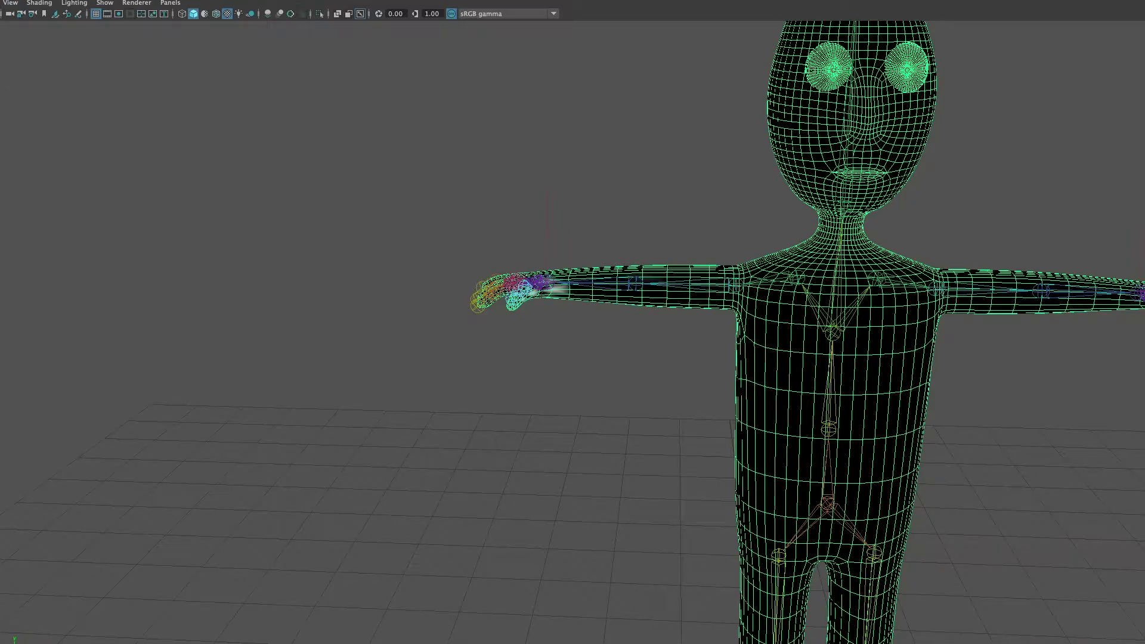
{"action": "key", "text": "q"}
{"action": "middle_click_drag", "start_coordinate": [803, 430], "coordinate": [511, 256], "text": "alt"}
{"action": "scroll", "coordinate": [735, 253], "scroll_direction": "down", "scroll_amount": 2}
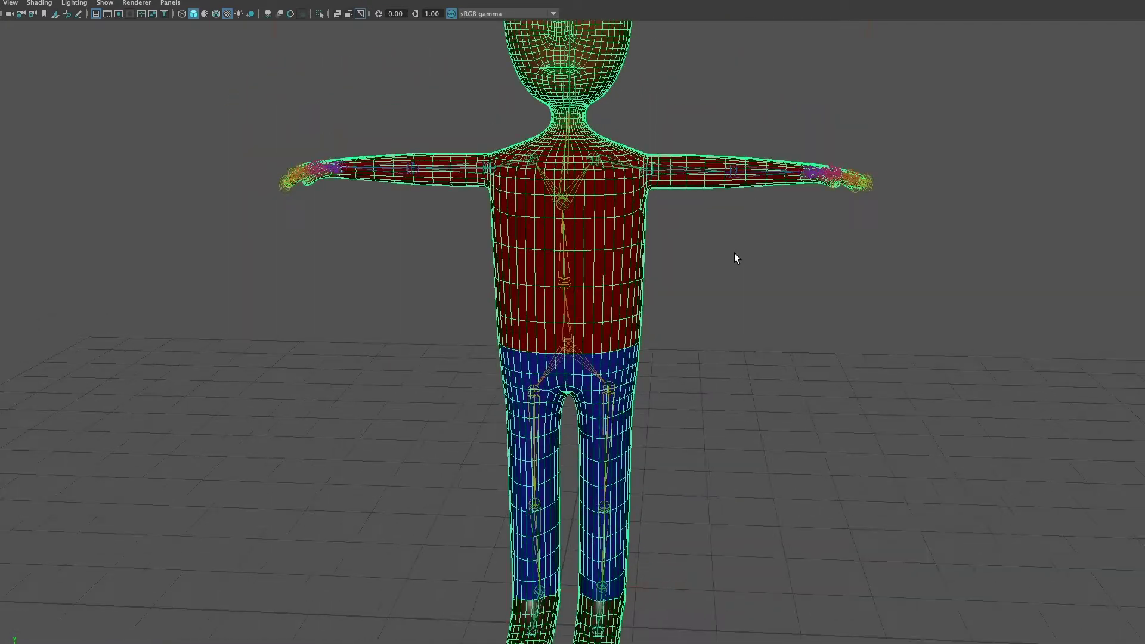
{"action": "scroll", "coordinate": [734, 255], "scroll_direction": "down", "scroll_amount": 3}
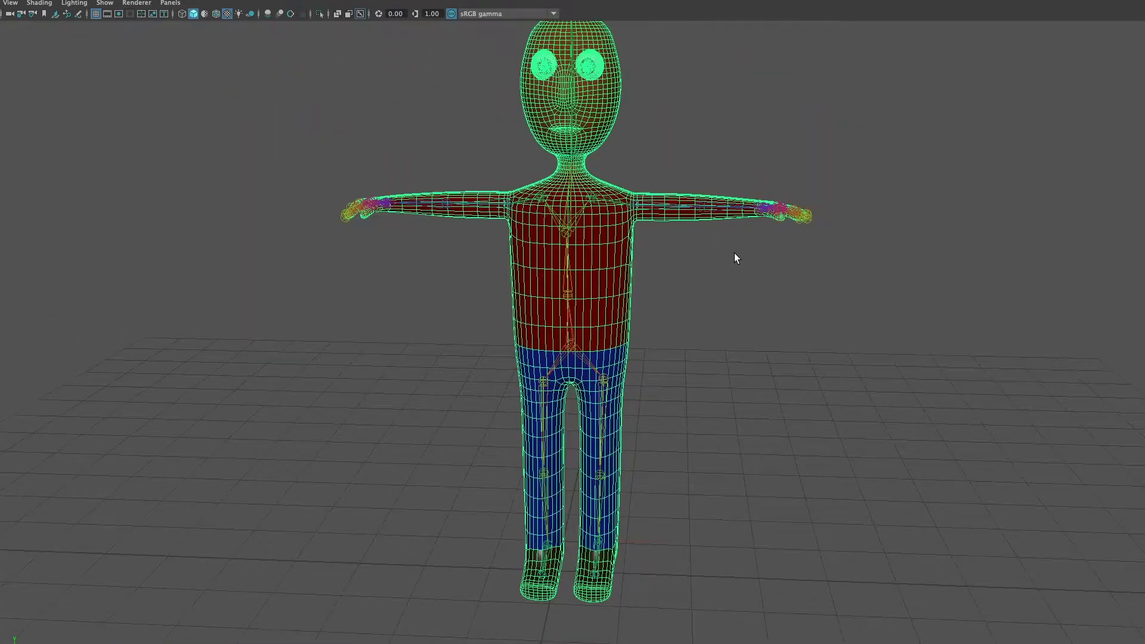
{"action": "mouse_move", "coordinate": [629, 500]}
{"action": "left_mouse_down", "text": "alt"}
{"action": "mouse_move", "coordinate": [572, 487]}
{"action": "mouse_move", "coordinate": [578, 501]}
{"action": "mouse_move", "coordinate": [629, 496]}
{"action": "left_mouse_up", "text": "alt"}
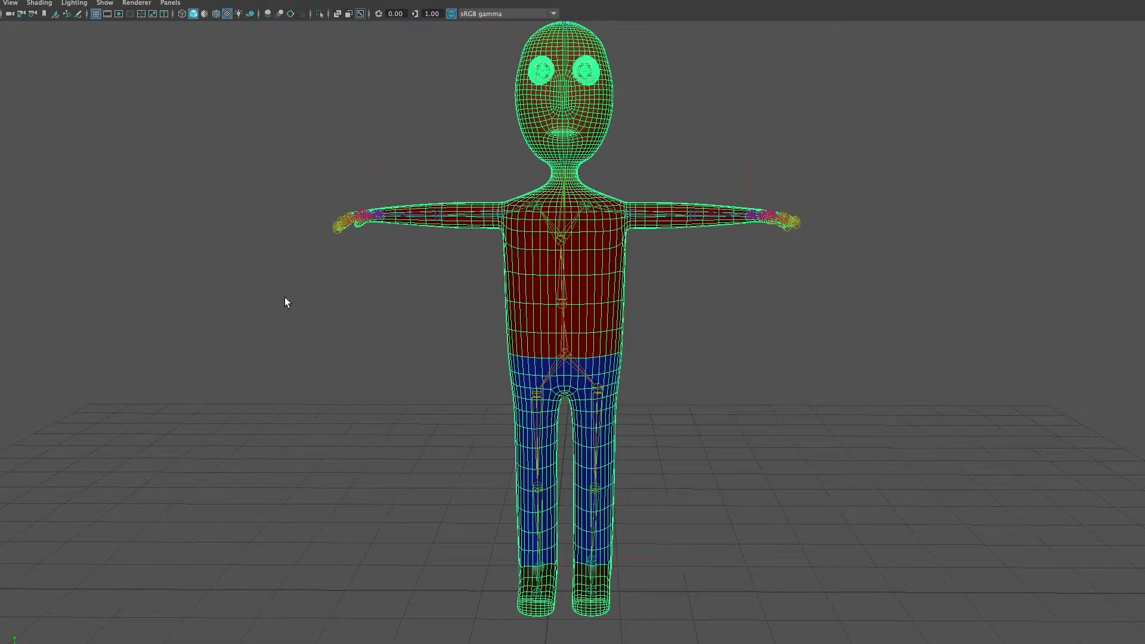
{"action": "left_click", "coordinate": [688, 436]}
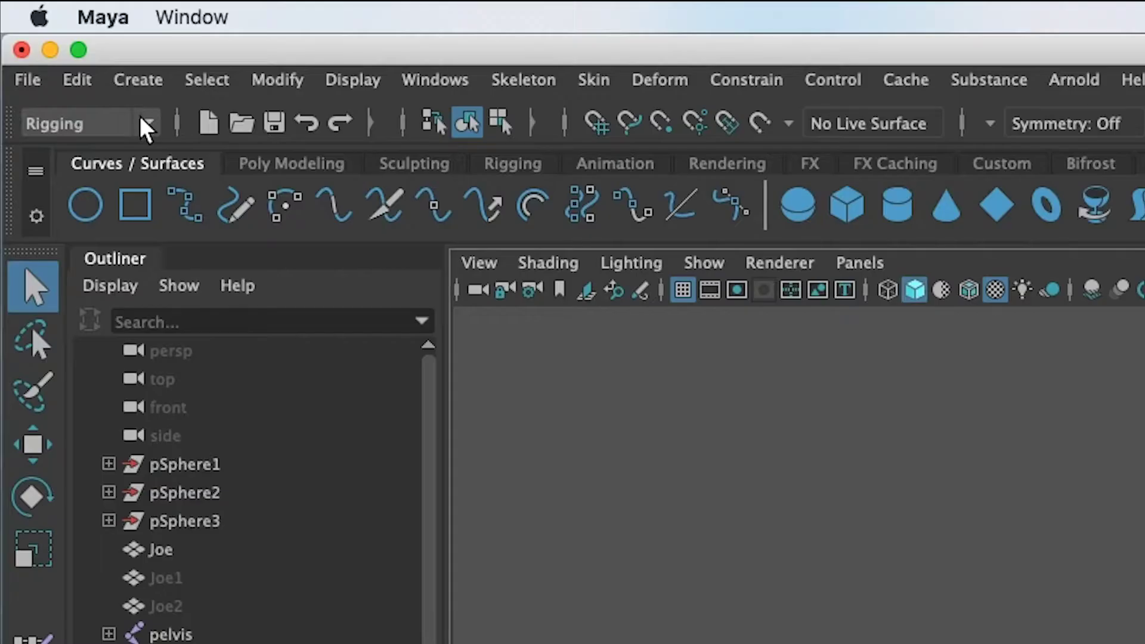
Switch to the Modeling menu set and create a NURBS circle as a foot control
{"action": "left_click", "coordinate": [145, 123]}
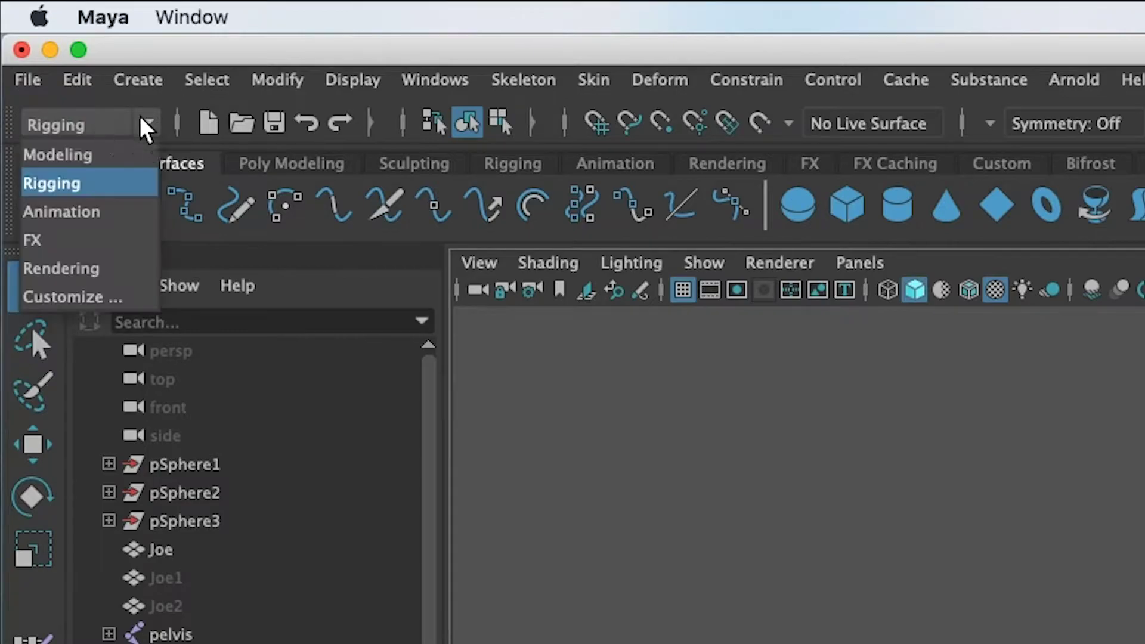
{"action": "left_click", "coordinate": [136, 153]}
{"action": "left_click", "coordinate": [214, 82]}
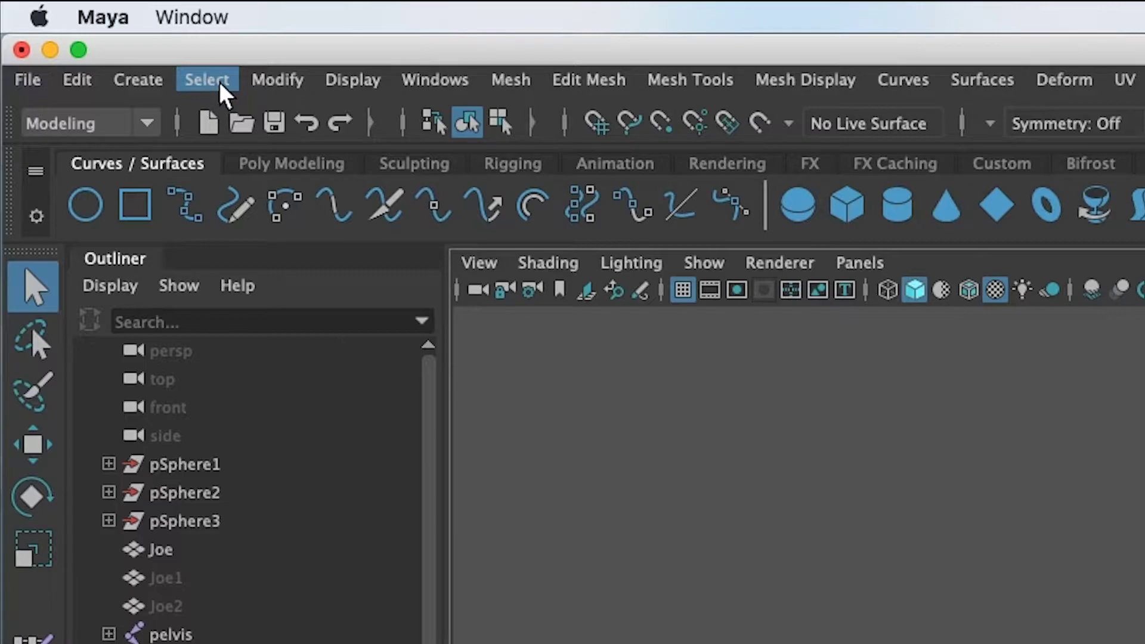
{"action": "left_click", "coordinate": [143, 83]}
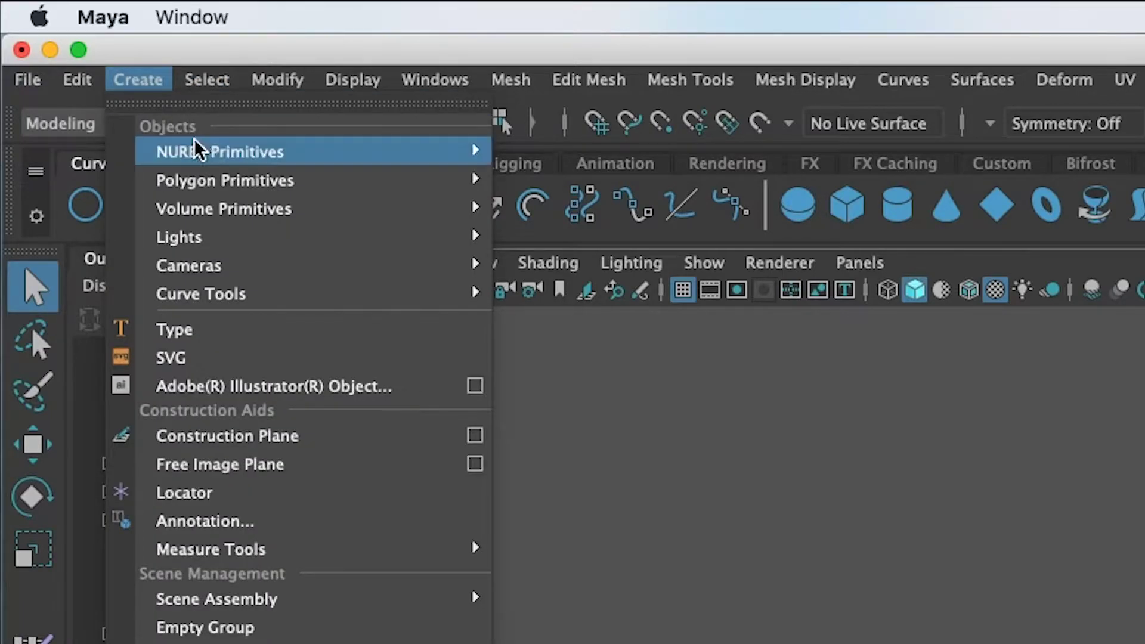
{"action": "mouse_move", "coordinate": [216, 162]}
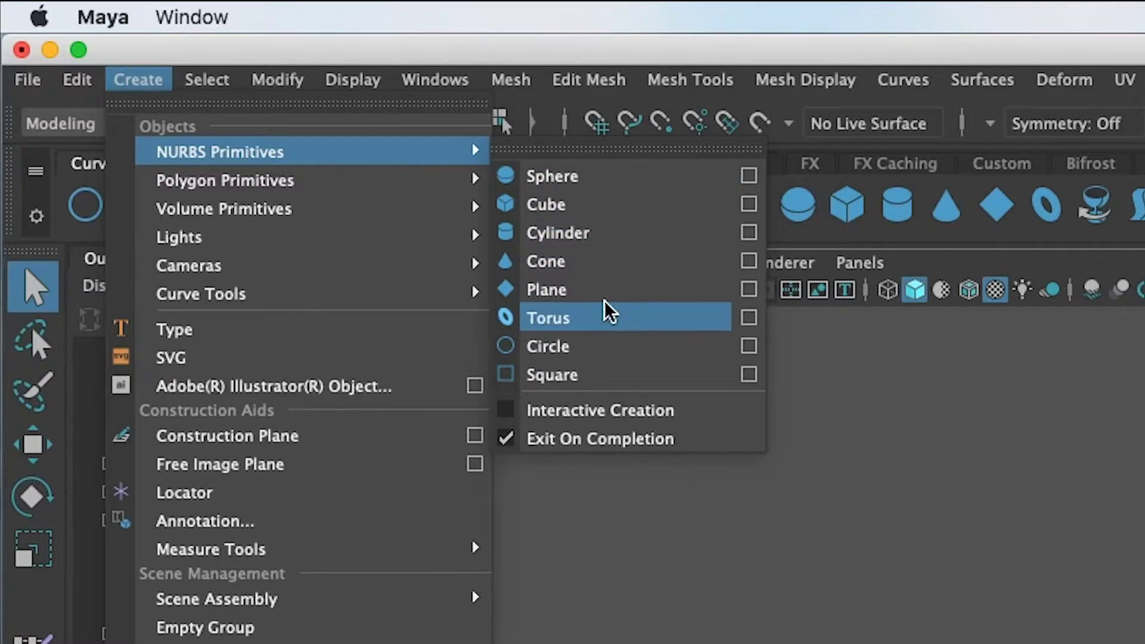
{"action": "left_click", "coordinate": [596, 352]}
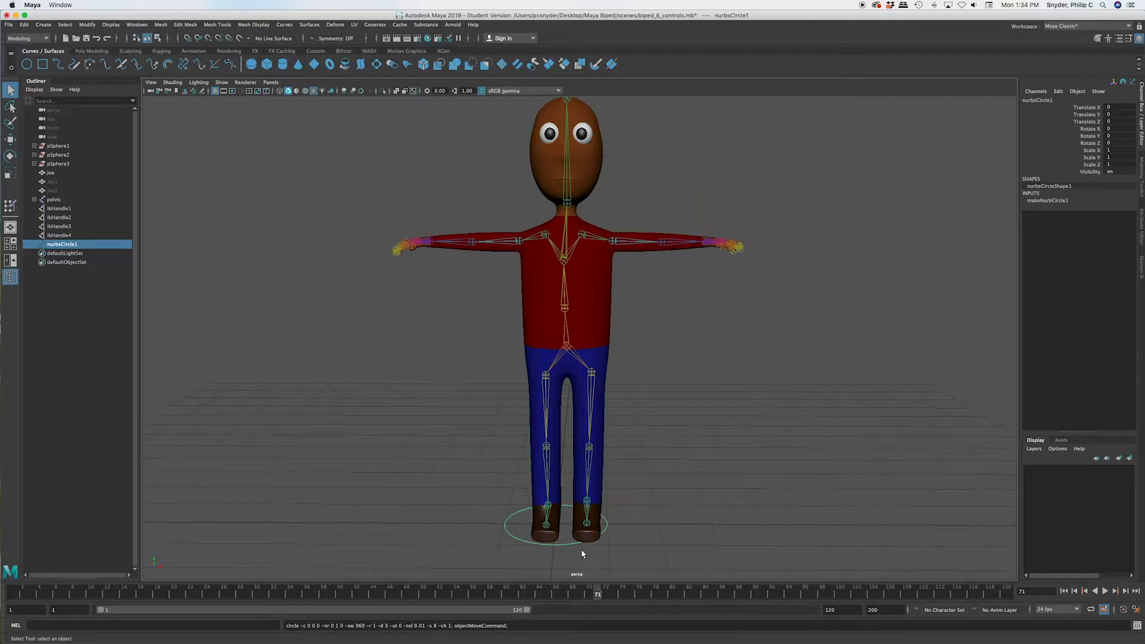
Move the circle to about 0.652 in X under the left foot and scale it to about 0.521 in X and 1.408 in Z
{"action": "key", "text": "w"}
{"action": "left_click_drag", "start_coordinate": [605, 524], "coordinate": [637, 529]}
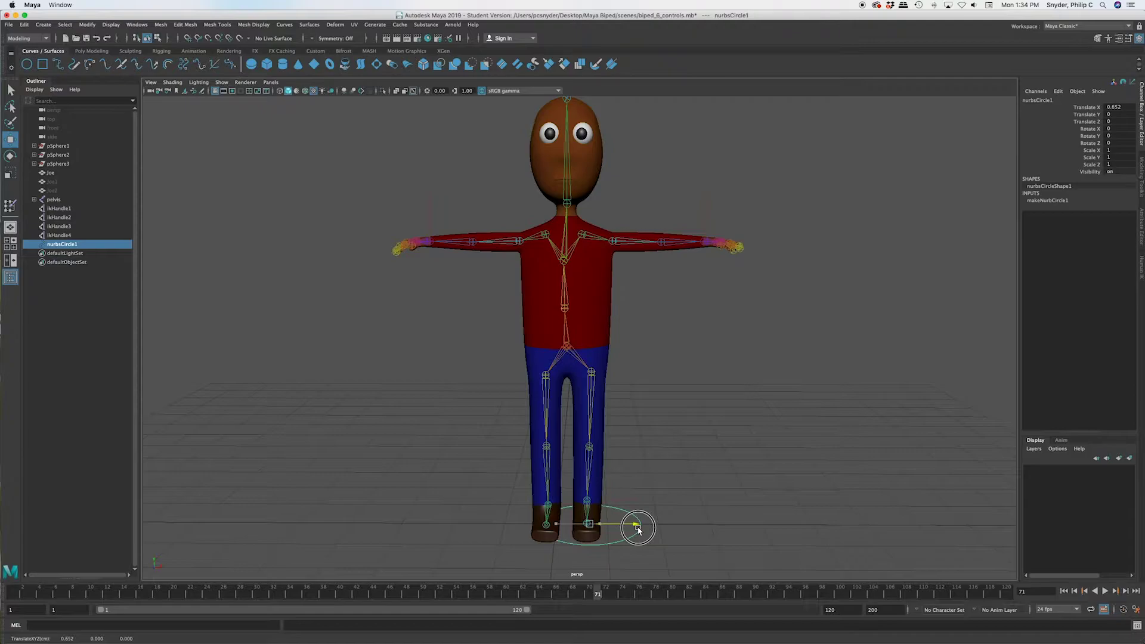
{"action": "mouse_move", "coordinate": [636, 569]}
{"action": "left_mouse_down", "text": "alt"}
{"action": "mouse_move", "coordinate": [636, 559]}
{"action": "mouse_move", "coordinate": [547, 544]}
{"action": "mouse_move", "coordinate": [659, 557]}
{"action": "mouse_move", "coordinate": [645, 559]}
{"action": "left_mouse_up", "text": "alt"}
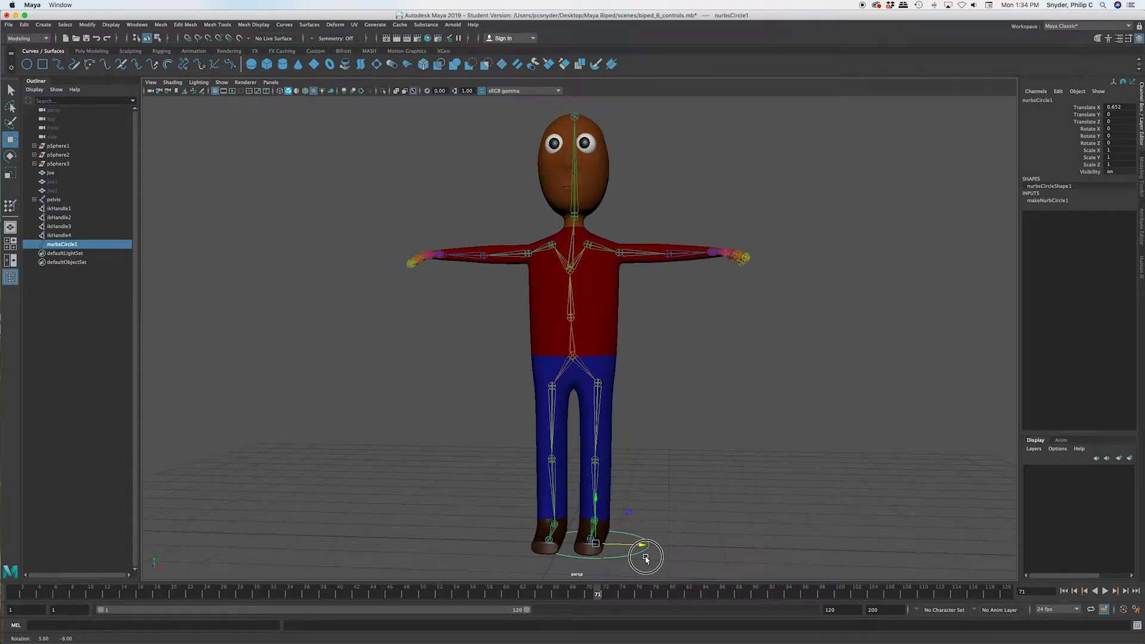
{"action": "key", "text": "r"}
{"action": "left_click_drag", "start_coordinate": [643, 548], "coordinate": [528, 562]}
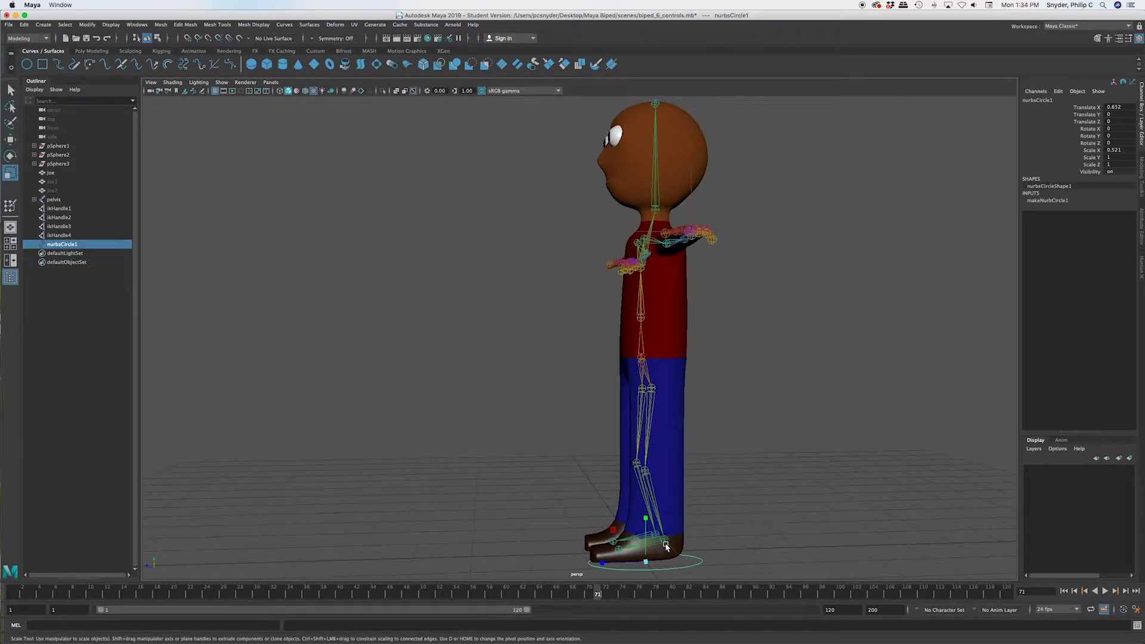
{"action": "left_click_drag", "start_coordinate": [590, 571], "coordinate": [569, 563]}
Raise the foot circle slightly above the ground to about 0.021 in Y
{"action": "mouse_move", "coordinate": [667, 584]}
{"action": "left_mouse_down", "text": "alt"}
{"action": "mouse_move", "coordinate": [754, 559]}
{"action": "mouse_move", "coordinate": [758, 571]}
{"action": "mouse_move", "coordinate": [652, 570]}
{"action": "left_mouse_up", "text": "alt"}
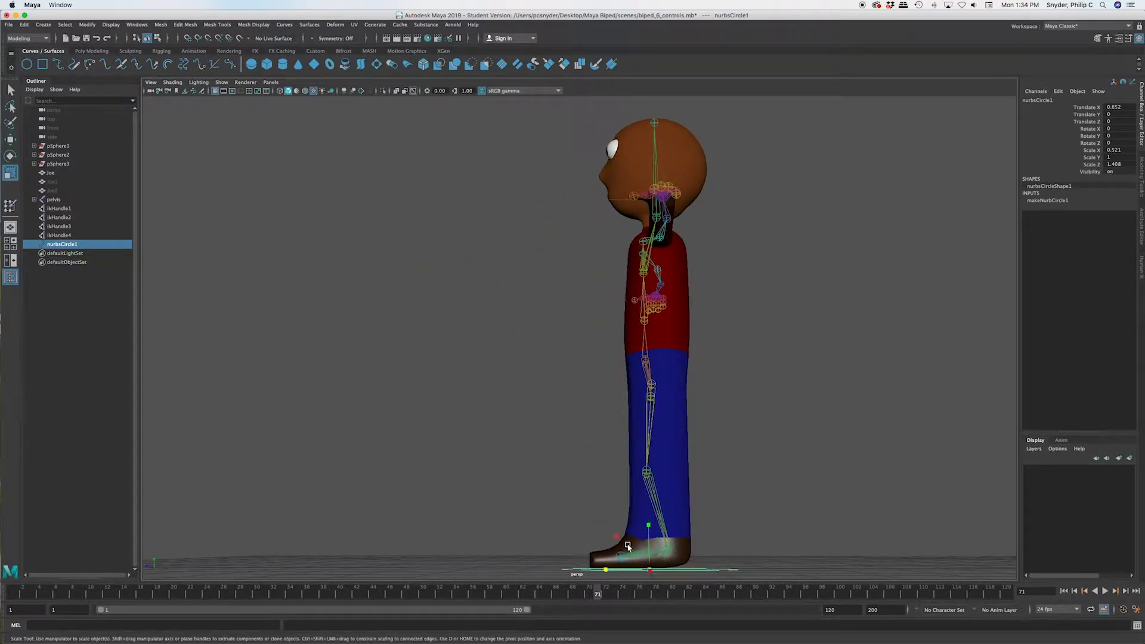
{"action": "key", "text": "w"}
{"action": "left_click_drag", "start_coordinate": [648, 526], "coordinate": [648, 527]}
{"action": "left_click_drag", "start_coordinate": [607, 584], "coordinate": [720, 584], "text": "alt"}
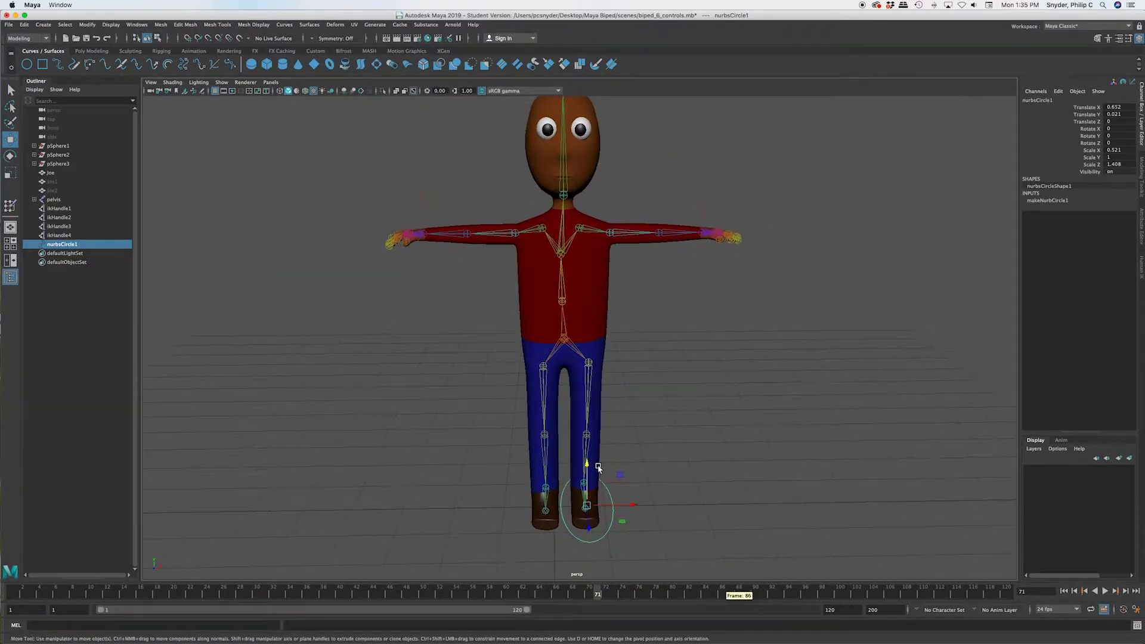
Shift the left foot circle to about 0.706 in X and narrow it to about 0.484 in X scale
{"action": "left_click_drag", "start_coordinate": [631, 505], "coordinate": [631, 505]}
{"action": "key", "text": "r"}
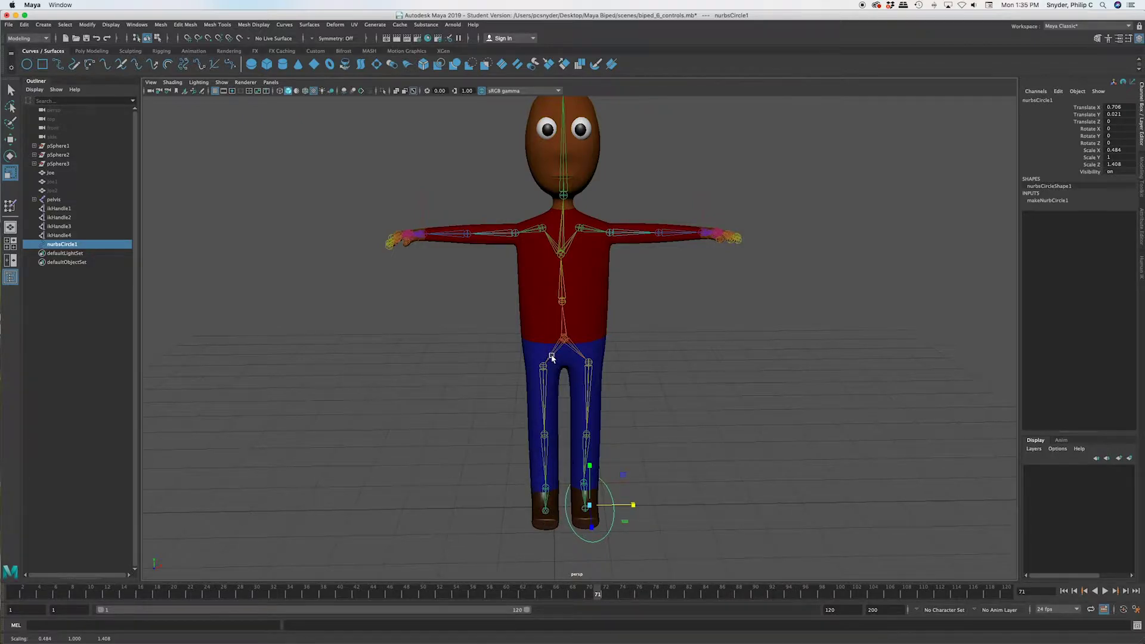
Move the pelvis joint to about 0.006 in X so the skeleton is centered on the grid
{"action": "left_click", "coordinate": [564, 338]}
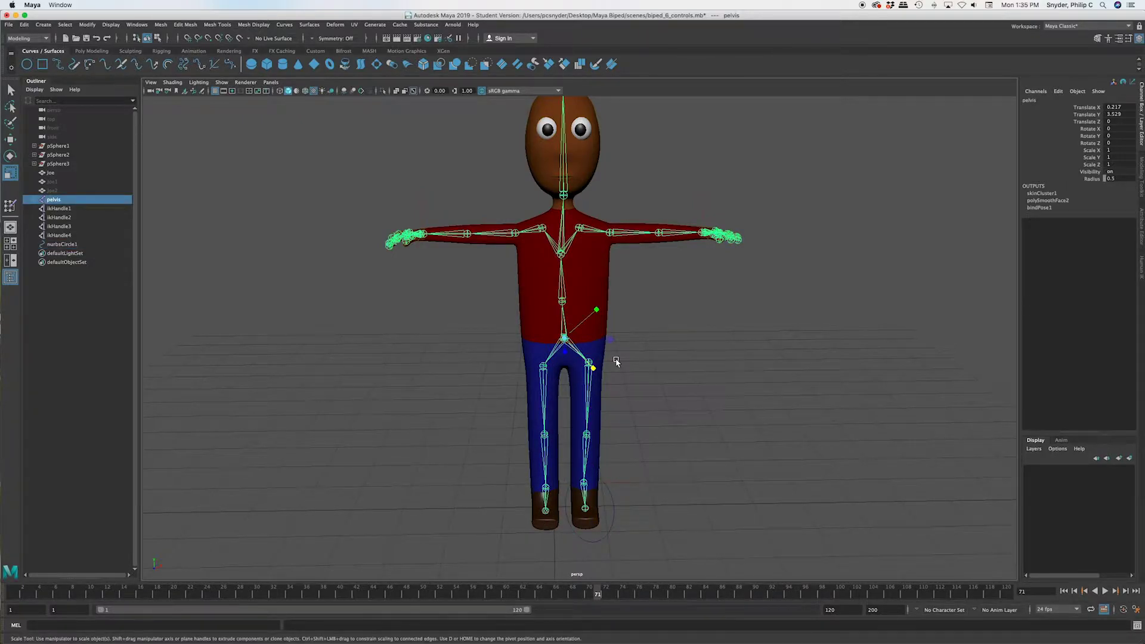
{"action": "key", "text": "w"}
{"action": "left_click_drag", "start_coordinate": [609, 338], "coordinate": [597, 337]}
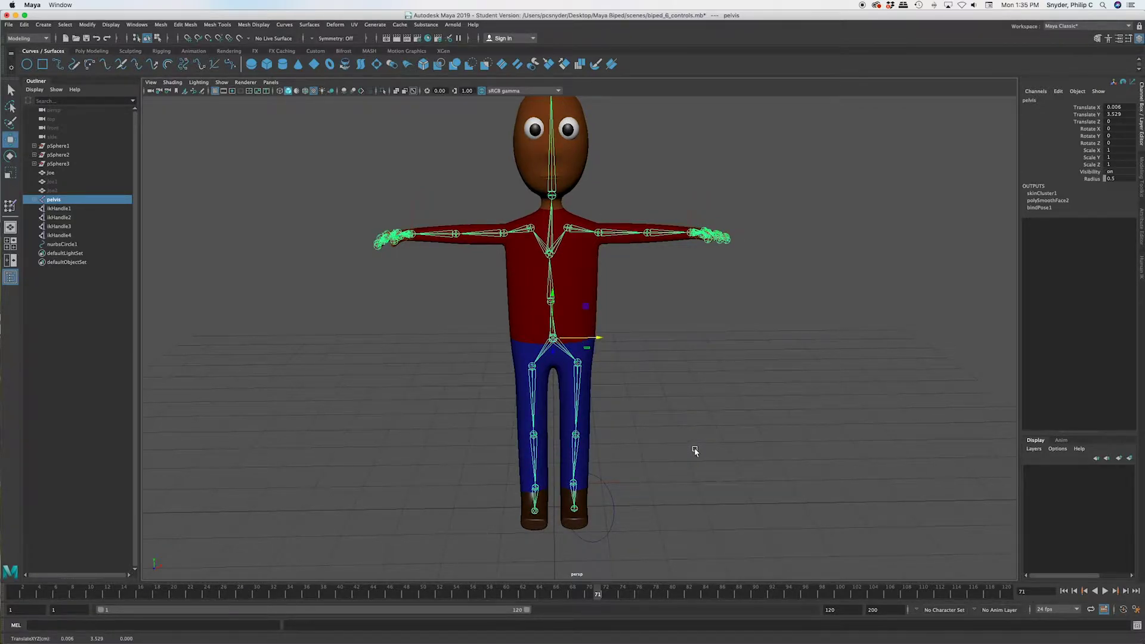
Switch to the Rigging menu set and move the foot circle to about 0.5 in X around the left foot
{"action": "left_click", "coordinate": [613, 506]}
{"action": "key", "text": "F3"}
{"action": "mouse_move", "coordinate": [634, 505]}
{"action": "left_mouse_down"}
{"action": "mouse_move", "coordinate": [619, 503]}
{"action": "mouse_move", "coordinate": [628, 506]}
{"action": "left_mouse_up"}
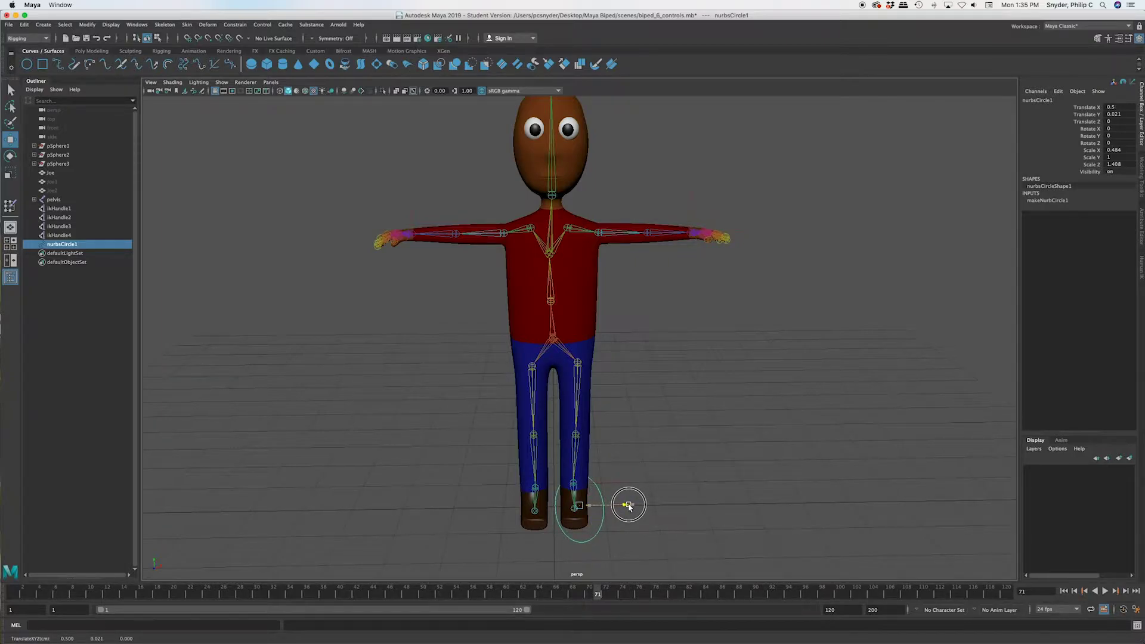
Rename the foot circle nurbsCircle1 as left_foot_control
{"action": "double_click", "coordinate": [62, 244]}
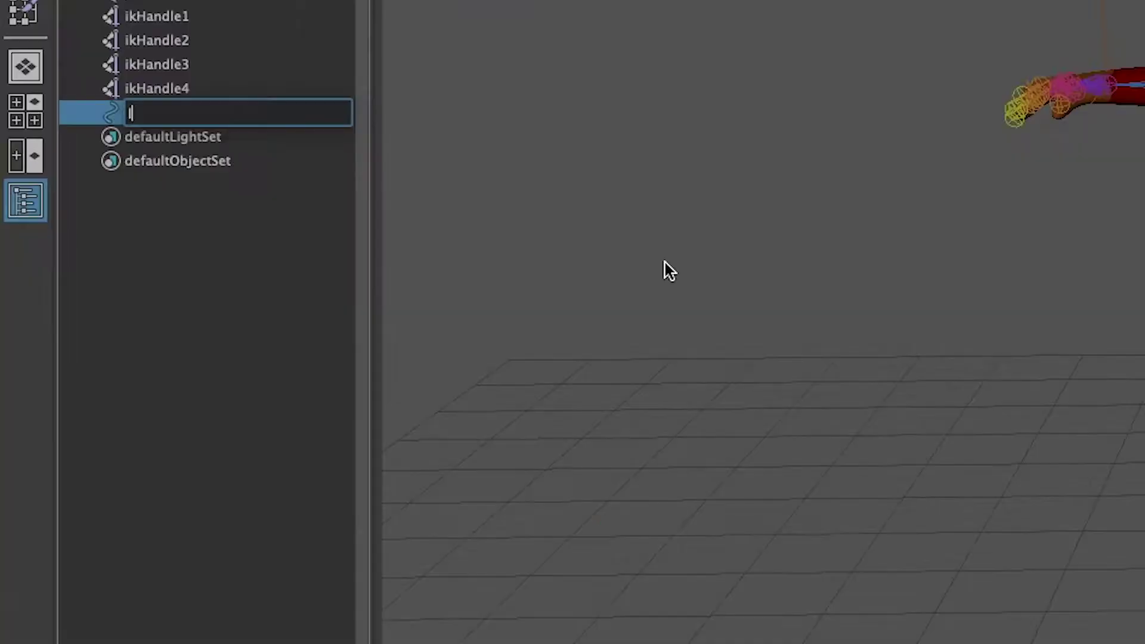
{"action": "type", "text": "left_foot_cont"}
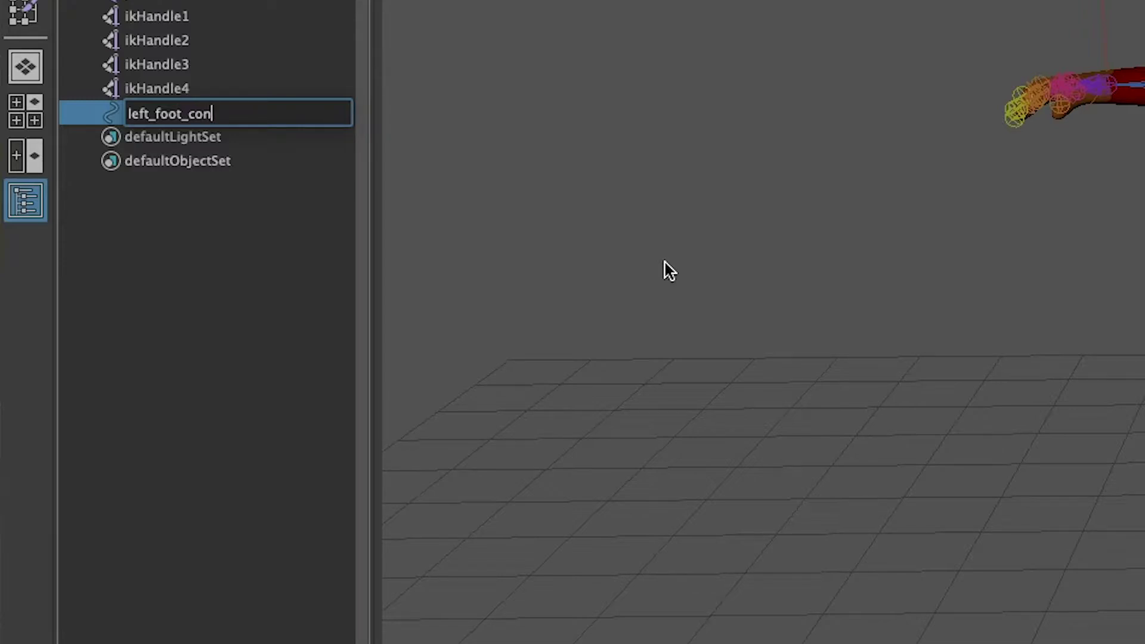
{"action": "type", "text": "rol"}
{"action": "key", "text": "Return"}
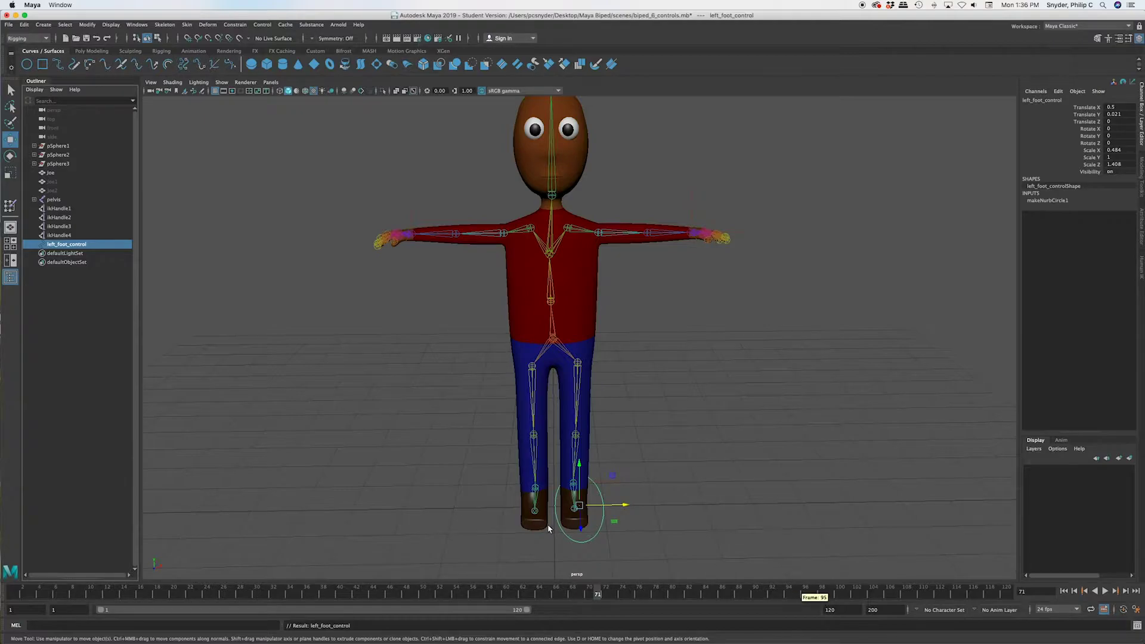
Duplicate the left foot control and move the copy to about -0.503 in X around the right foot
{"action": "key", "text": "ctrl+d"}
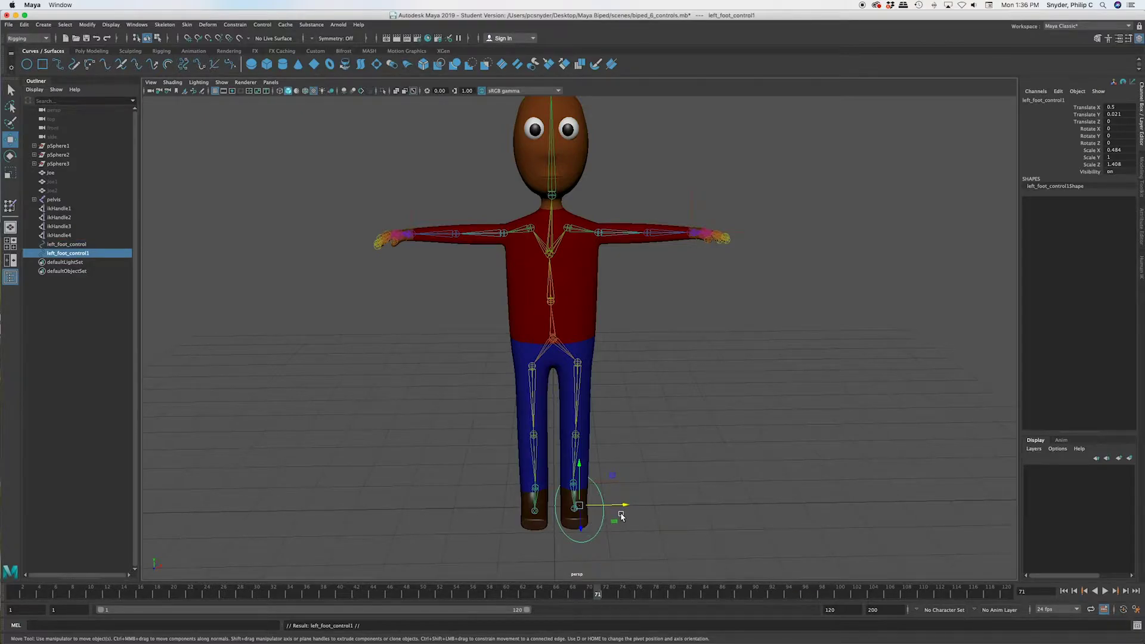
{"action": "left_click_drag", "start_coordinate": [623, 506], "coordinate": [574, 506]}
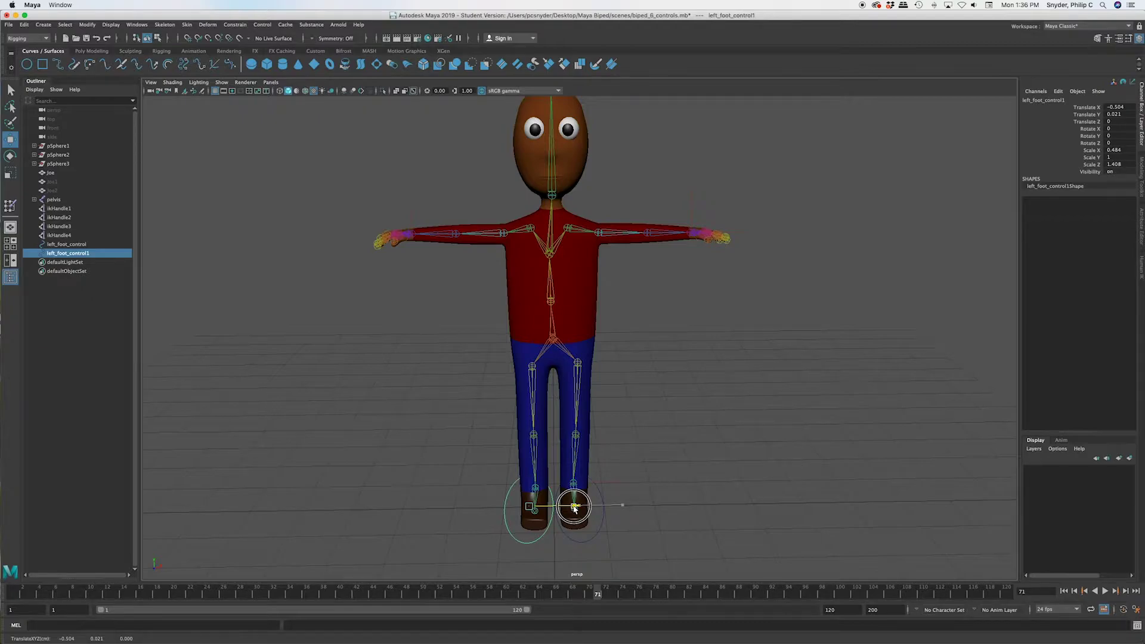
{"action": "left_click_drag", "start_coordinate": [574, 507], "coordinate": [573, 506]}
Rename the duplicated foot control as right_foot_control1
{"action": "double_click", "coordinate": [64, 253]}
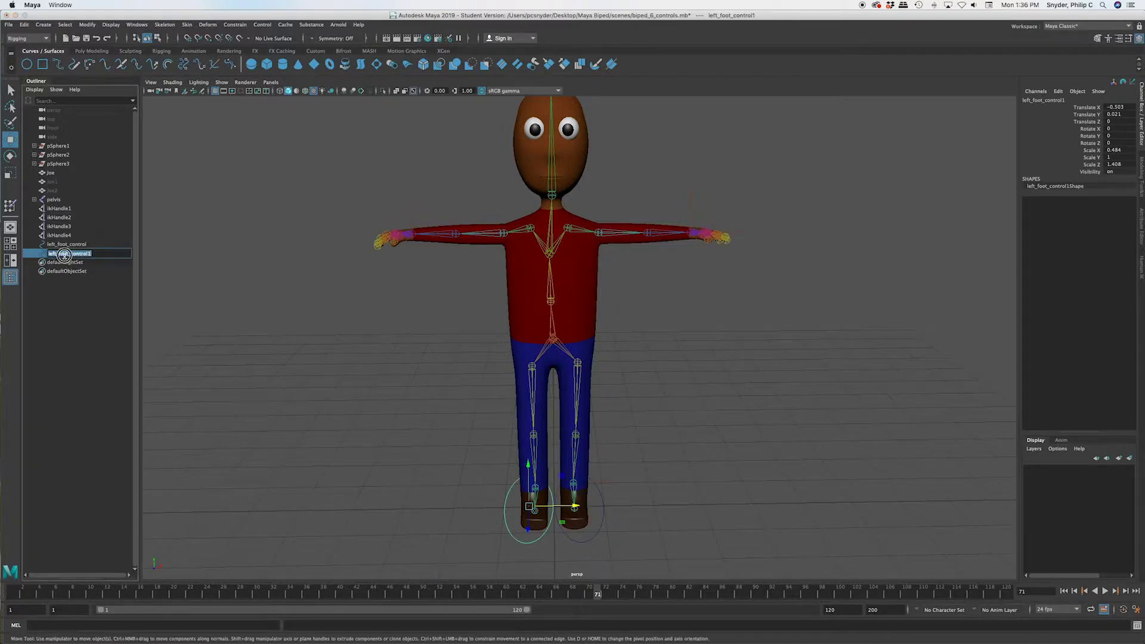
{"action": "key", "text": "Delete"}
{"action": "key", "text": "Delete"}
{"action": "key", "text": "Delete"}
{"action": "key", "text": "Delete"}
{"action": "key", "text": "Delete"}
{"action": "type", "text": "right"}
{"action": "key", "text": "Return"}
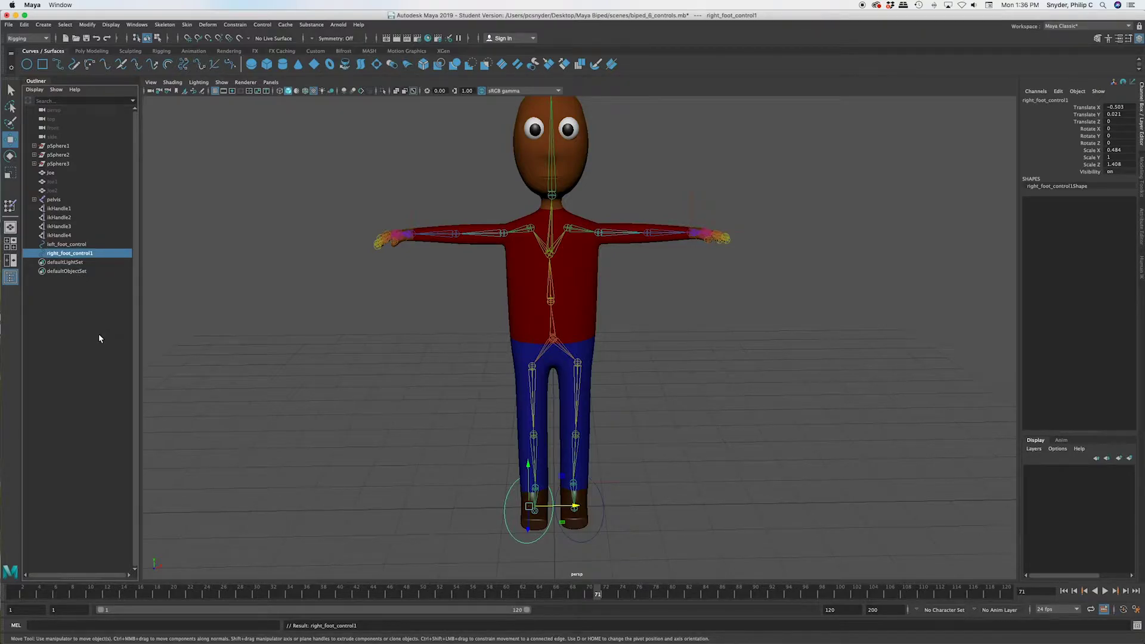
Freeze the transformations of left_foot_control
{"action": "left_click_drag", "start_coordinate": [626, 519], "coordinate": [679, 443], "text": "alt"}
{"action": "middle_click_drag", "start_coordinate": [679, 443], "coordinate": [637, 352], "text": "alt"}
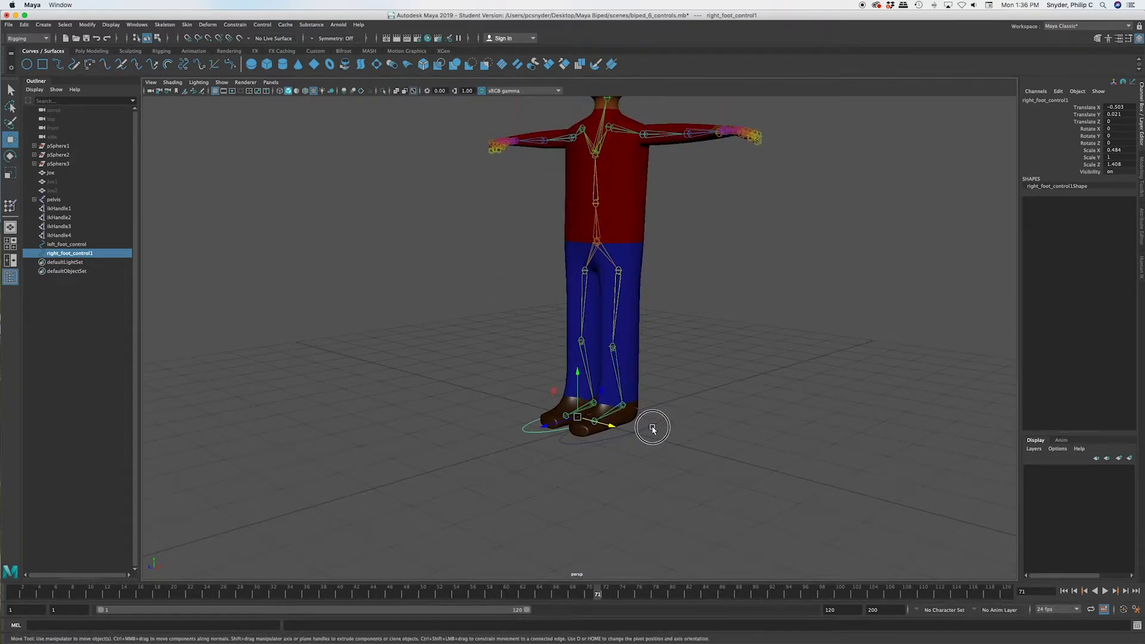
{"action": "left_click", "coordinate": [652, 428]}
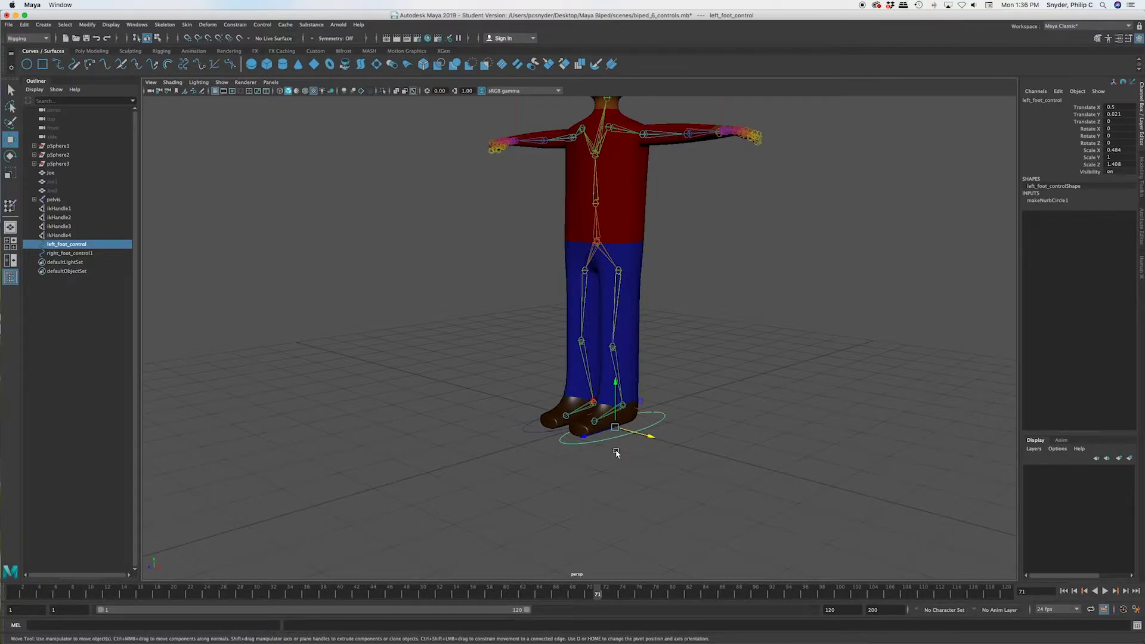
{"action": "key", "text": "q"}
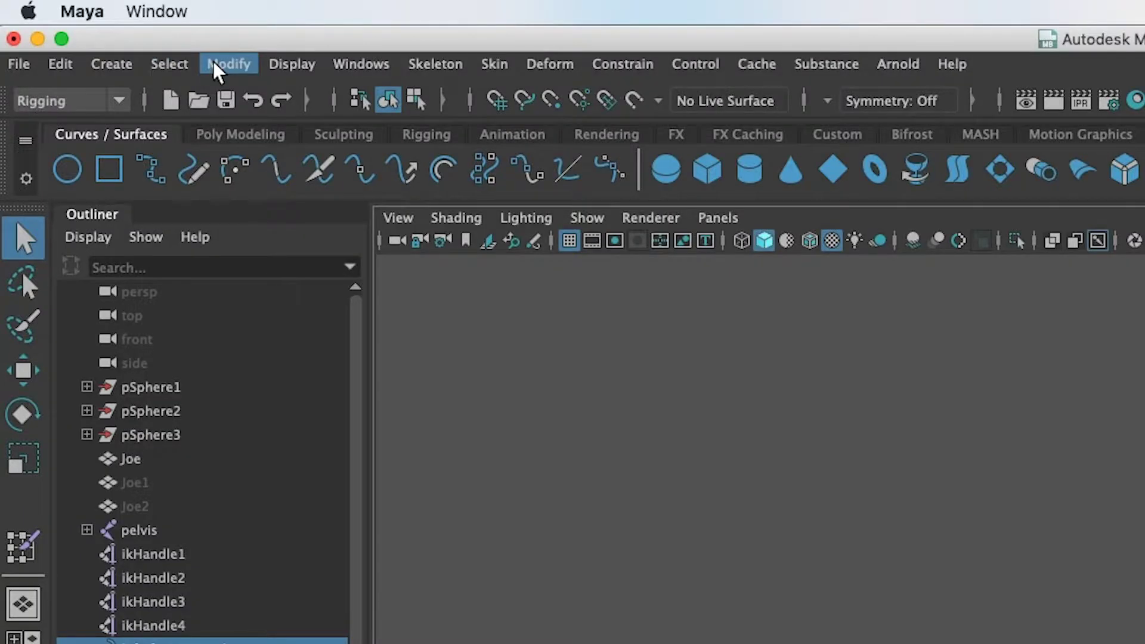
{"action": "left_click", "coordinate": [228, 62]}
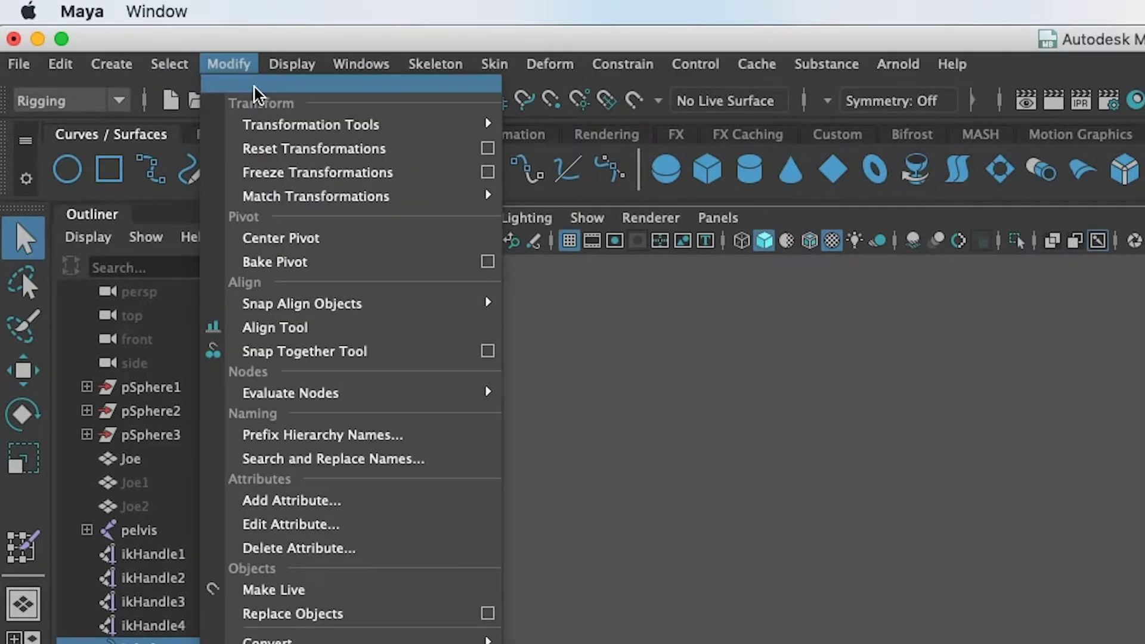
{"action": "left_click", "coordinate": [301, 172]}
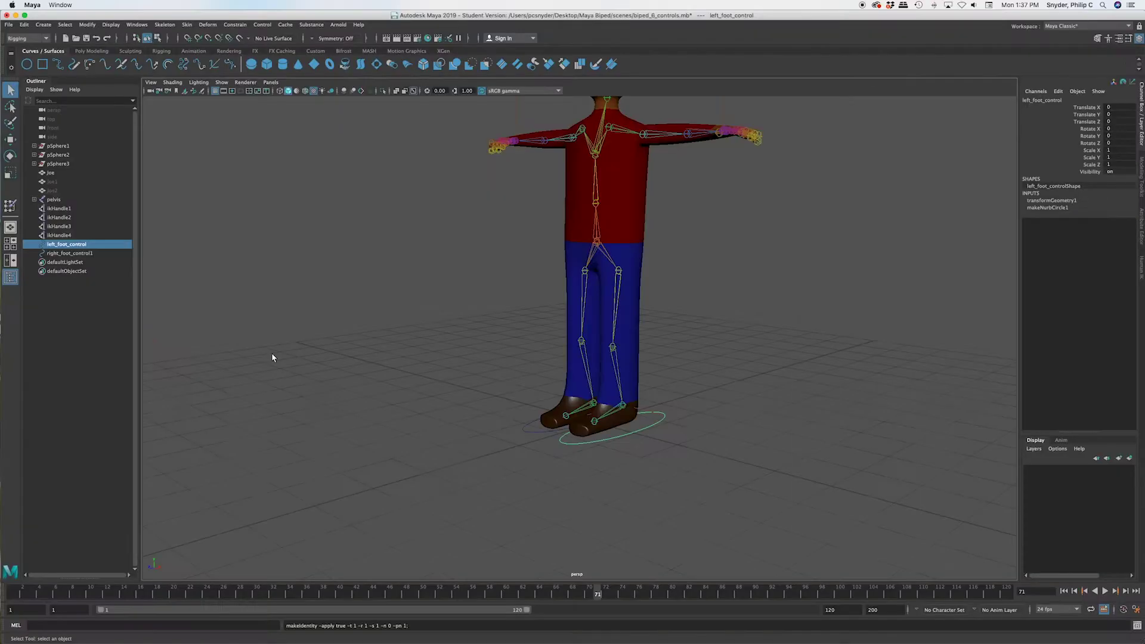
Freeze the transformations of right_foot_control1
{"action": "left_click", "coordinate": [527, 430]}
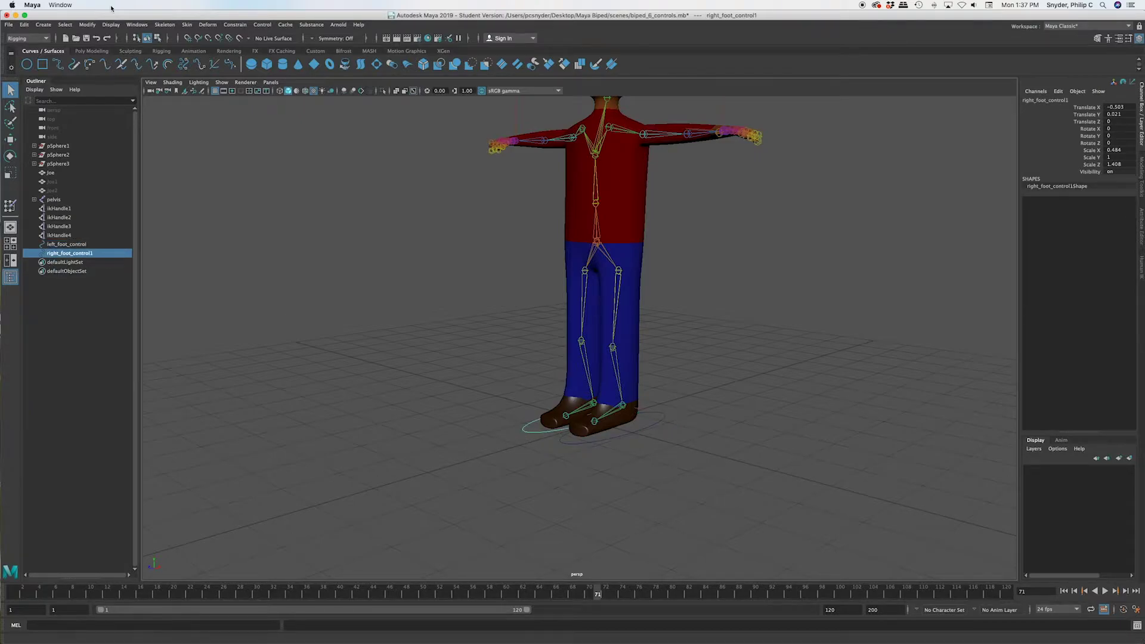
{"action": "left_click", "coordinate": [86, 25]}
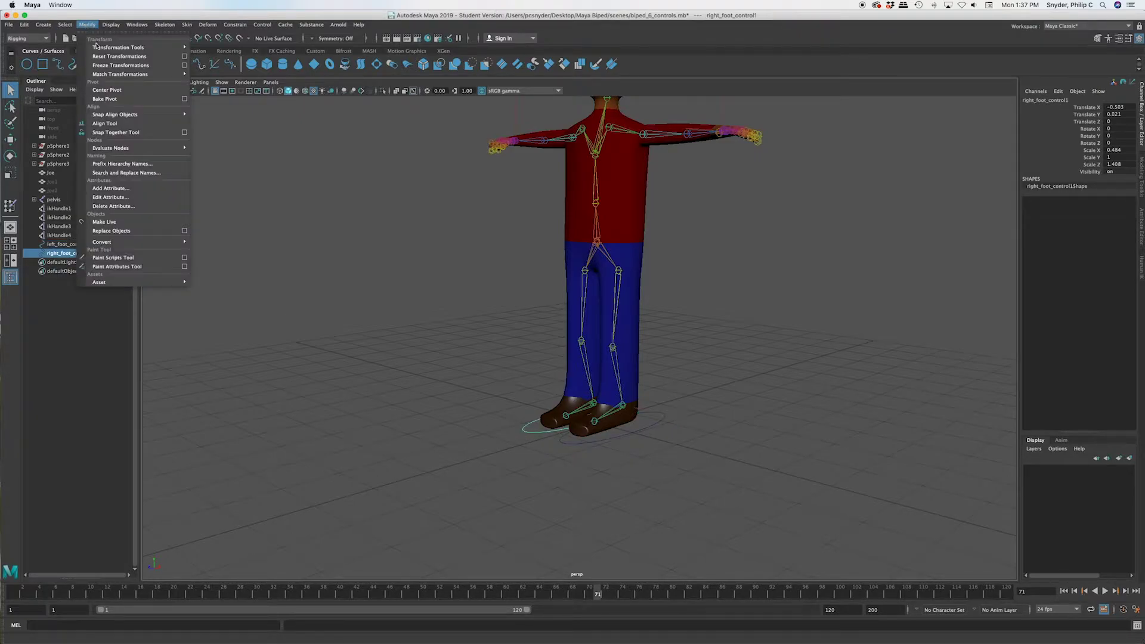
{"action": "left_click", "coordinate": [121, 65]}
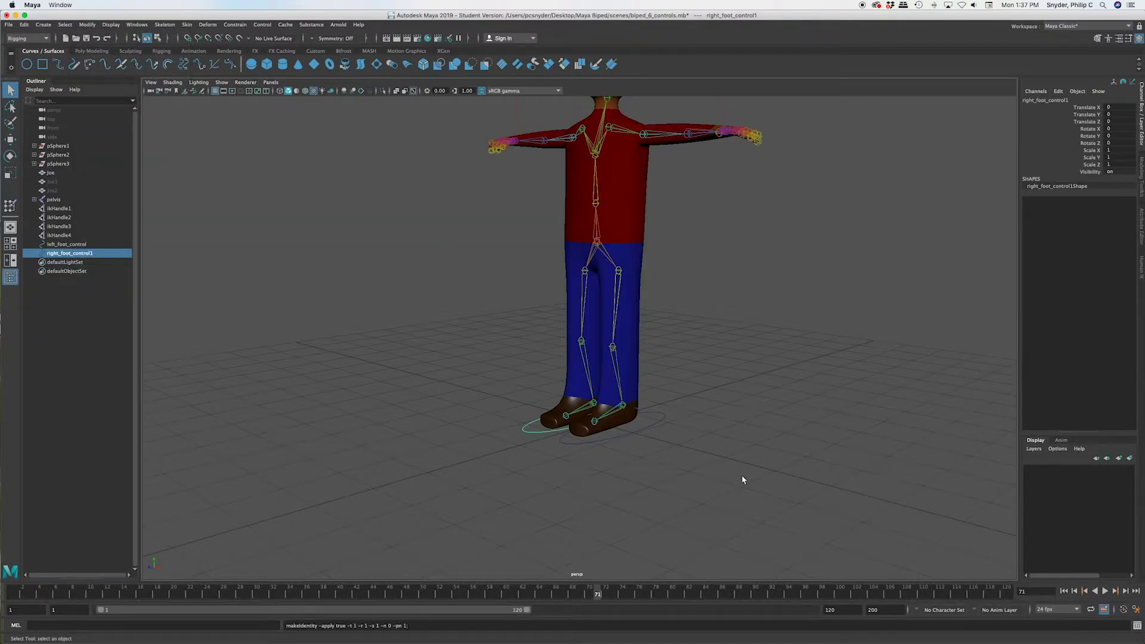
Rename ikHandle1 as ik_left_foot
{"action": "left_click", "coordinate": [642, 432]}
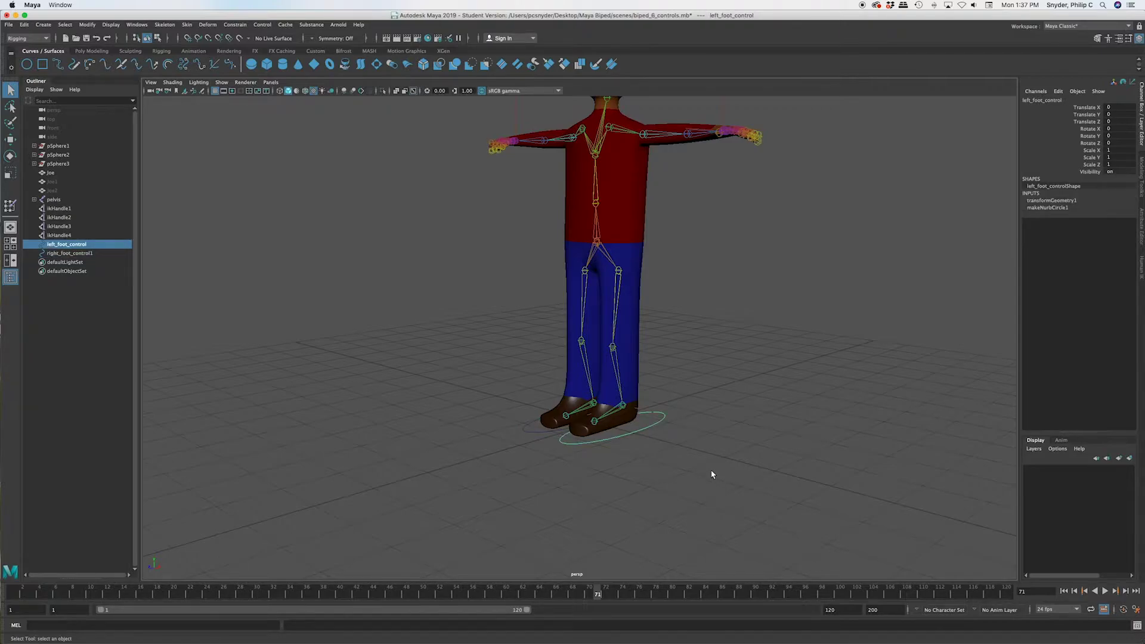
{"action": "left_click_drag", "start_coordinate": [652, 459], "coordinate": [617, 454], "text": "alt"}
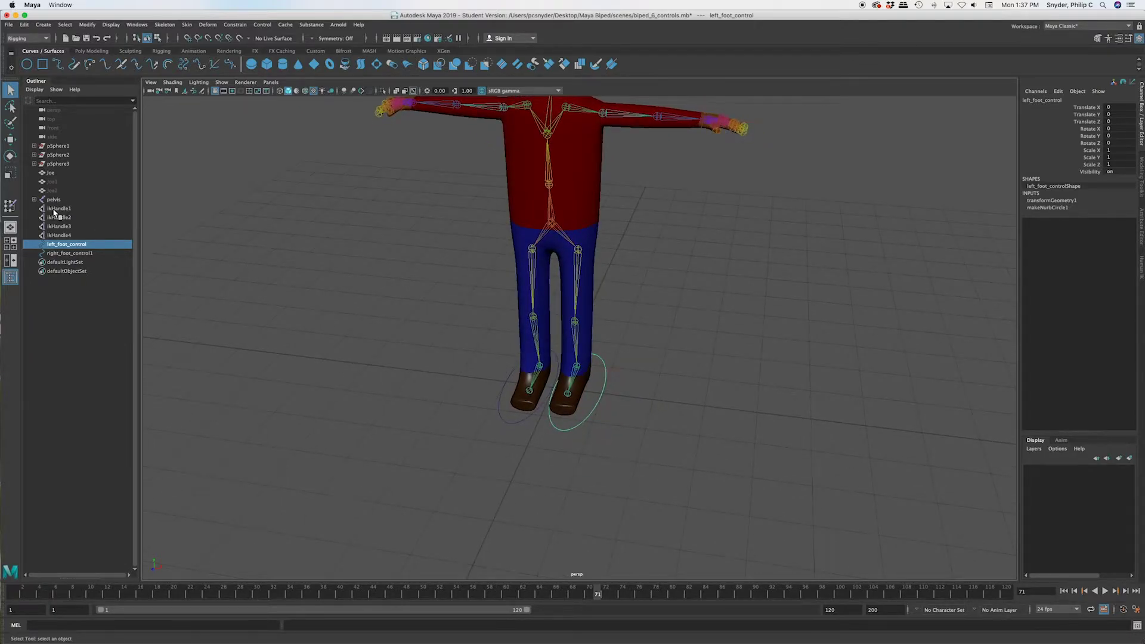
{"action": "double_click", "coordinate": [59, 209]}
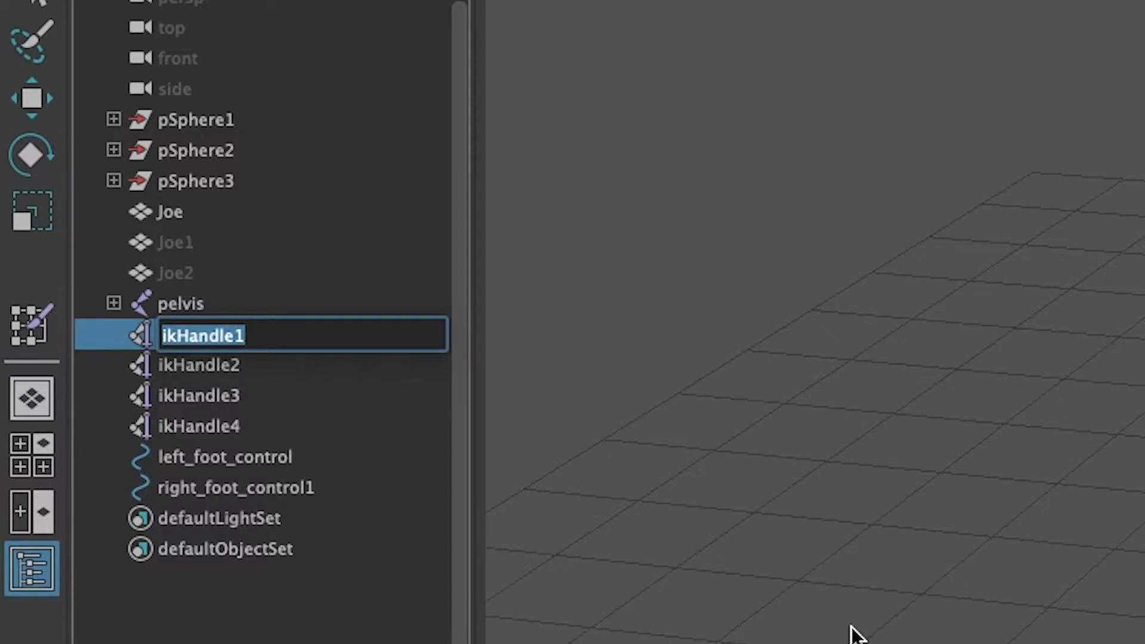
{"action": "key", "text": "Right"}
{"action": "key", "text": "BackSpace"}
{"action": "key", "text": "BackSpace"}
{"action": "key", "text": "BackSpace"}
{"action": "key", "text": "BackSpace"}
{"action": "key", "text": "BackSpace"}
{"action": "key", "text": "BackSpace"}
{"action": "key", "text": "BackSpace"}
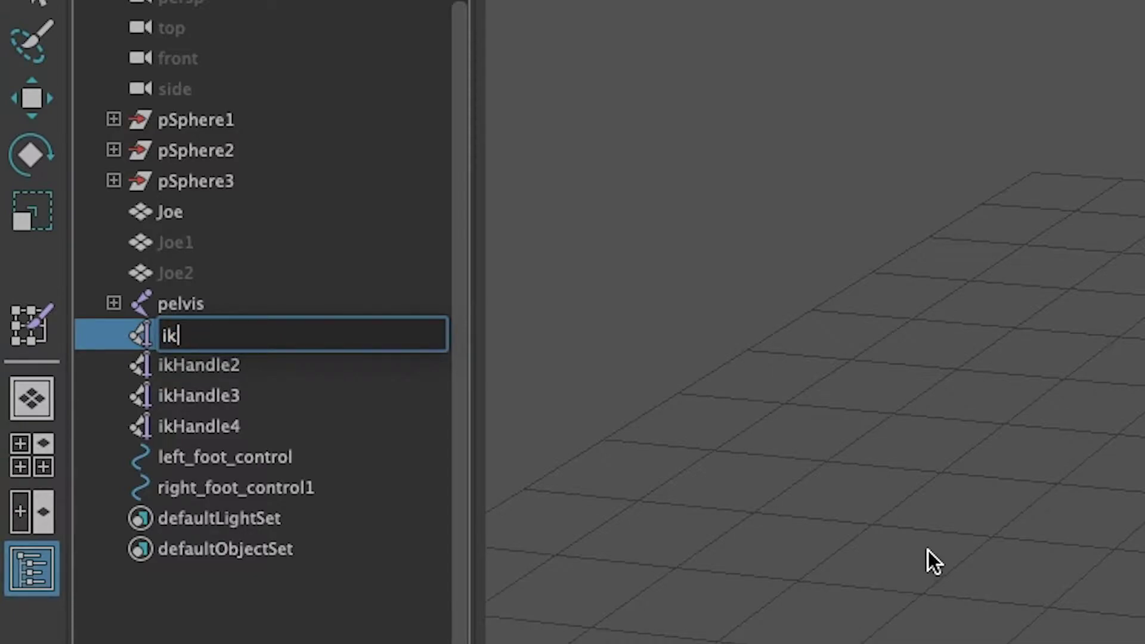
{"action": "type", "text": "_left_foot"}
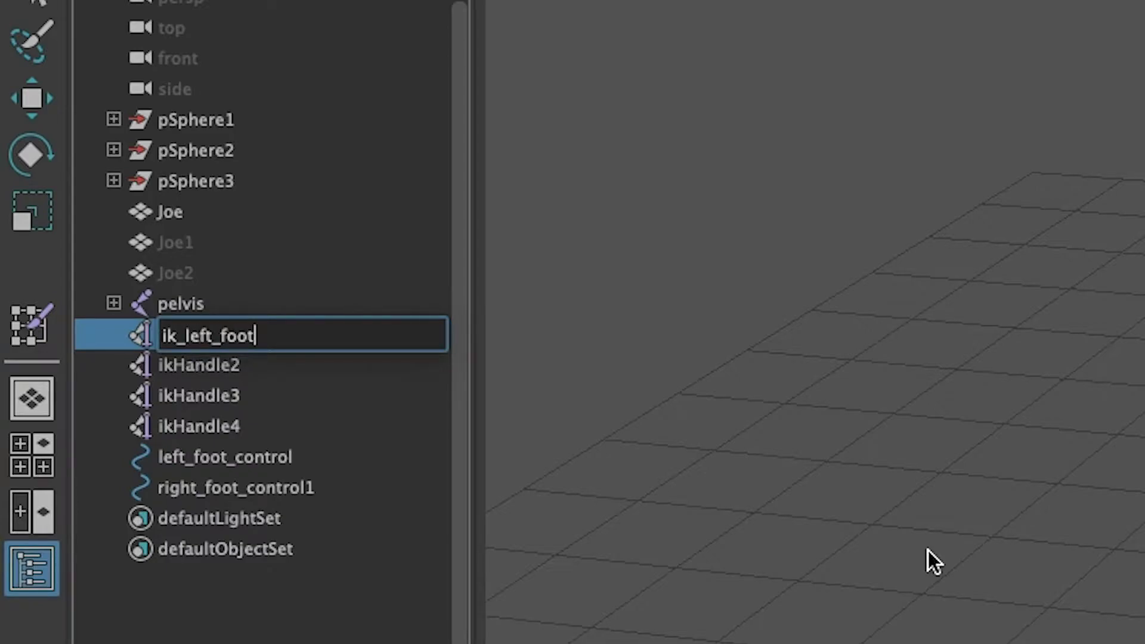
{"action": "key", "text": "Return"}
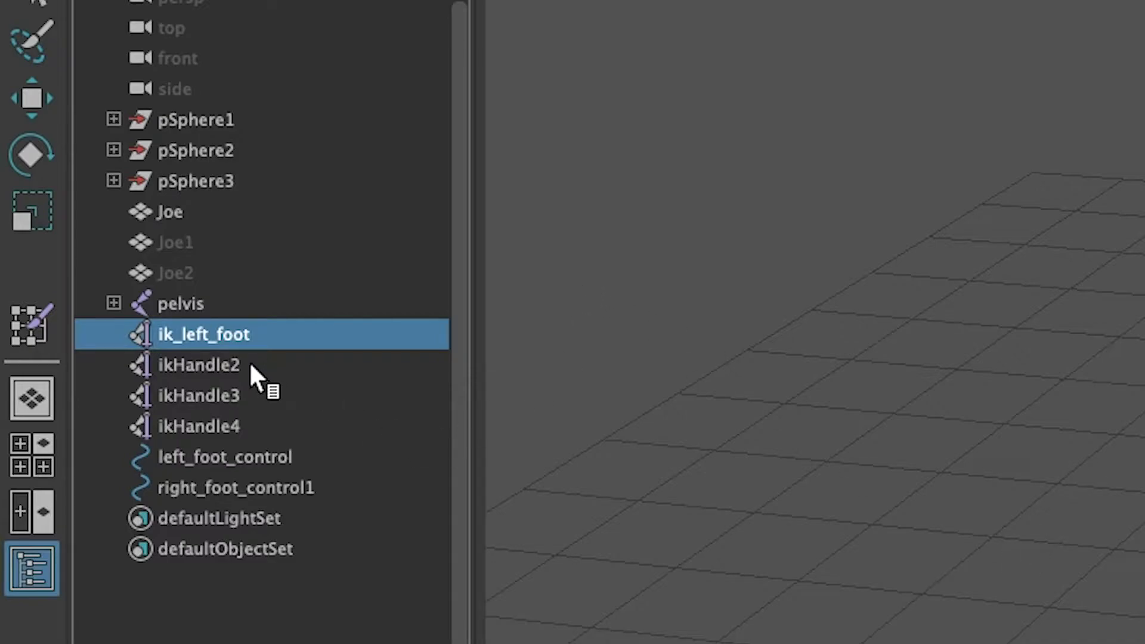
Rename ikHandle2 as ik_right_foot
{"action": "double_click", "coordinate": [212, 365]}
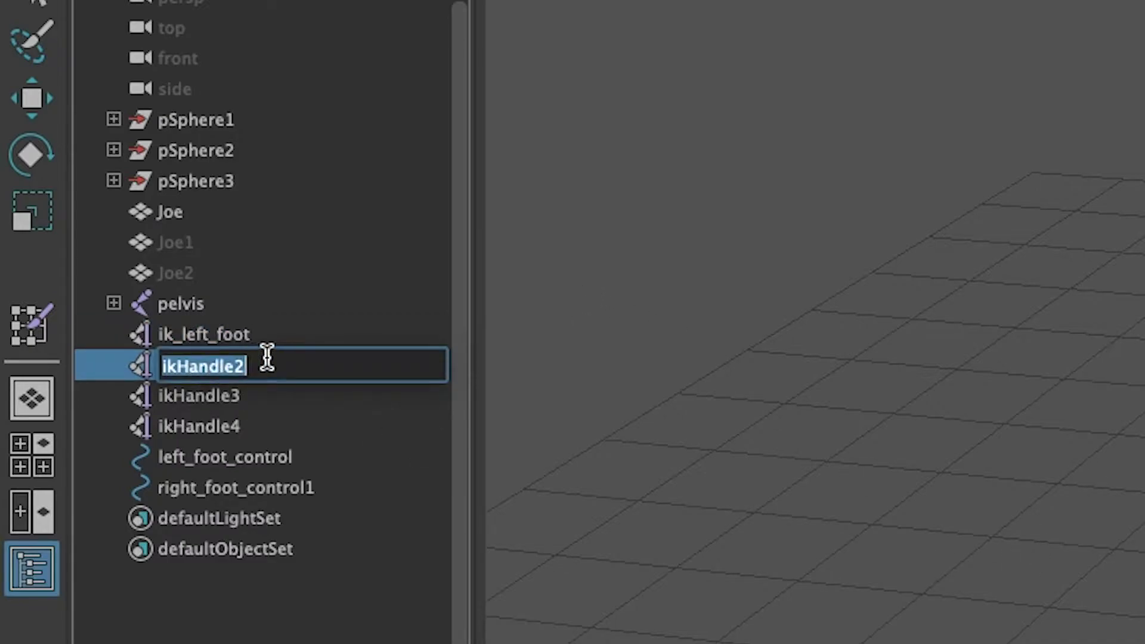
{"action": "key", "text": "Right"}
{"action": "key", "text": "BackSpace"}
{"action": "key", "text": "BackSpace"}
{"action": "key", "text": "BackSpace"}
{"action": "key", "text": "BackSpace"}
{"action": "key", "text": "BackSpace"}
{"action": "key", "text": "BackSpace"}
{"action": "key", "text": "BackSpace"}
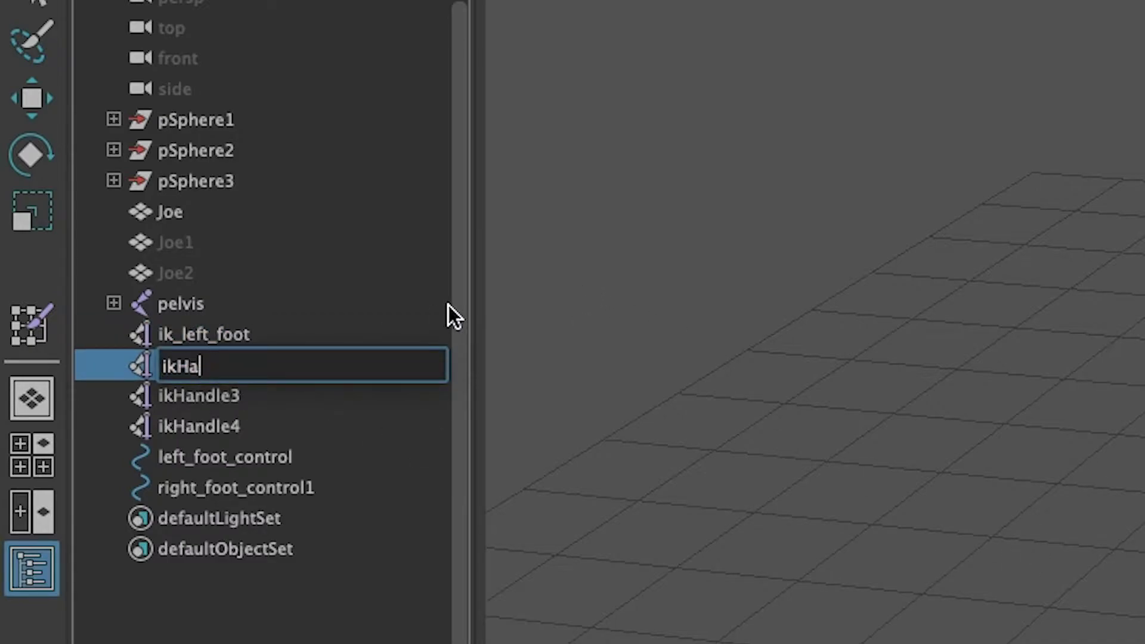
{"action": "type", "text": "_right_foot"}
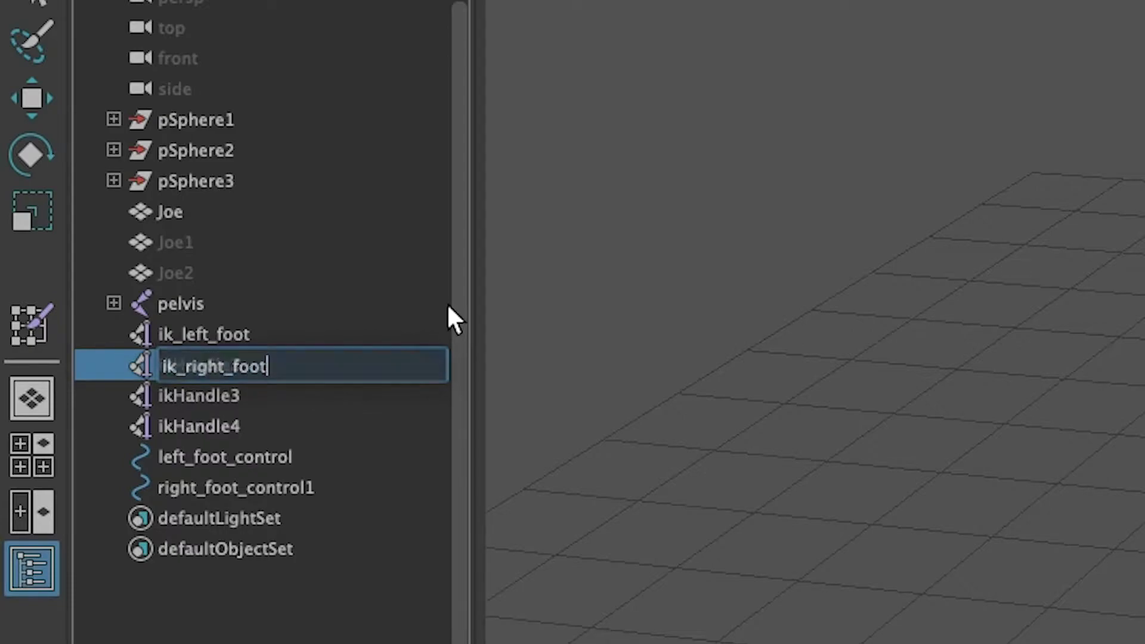
{"action": "key", "text": "Return"}
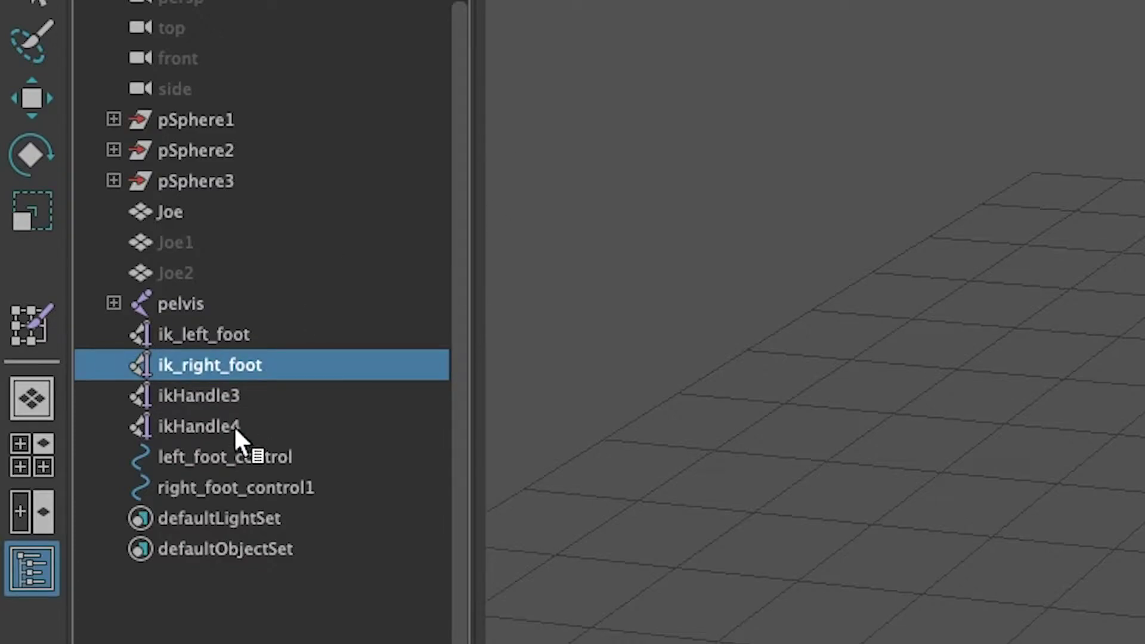
Rename ikHandle3 as ik_left_arm
{"action": "left_click", "coordinate": [224, 395]}
{"action": "double_click", "coordinate": [241, 399]}
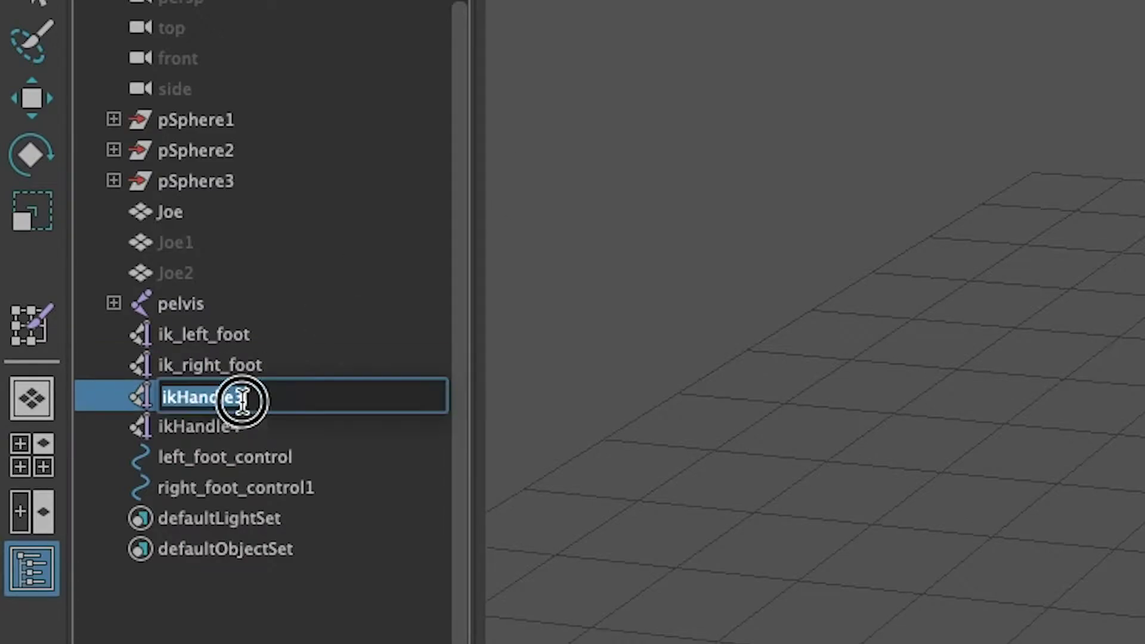
{"action": "key", "text": "Right"}
{"action": "key", "text": "BackSpace"}
{"action": "key", "text": "BackSpace"}
{"action": "key", "text": "BackSpace"}
{"action": "key", "text": "BackSpace"}
{"action": "key", "text": "BackSpace"}
{"action": "key", "text": "BackSpace"}
{"action": "key", "text": "BackSpace"}
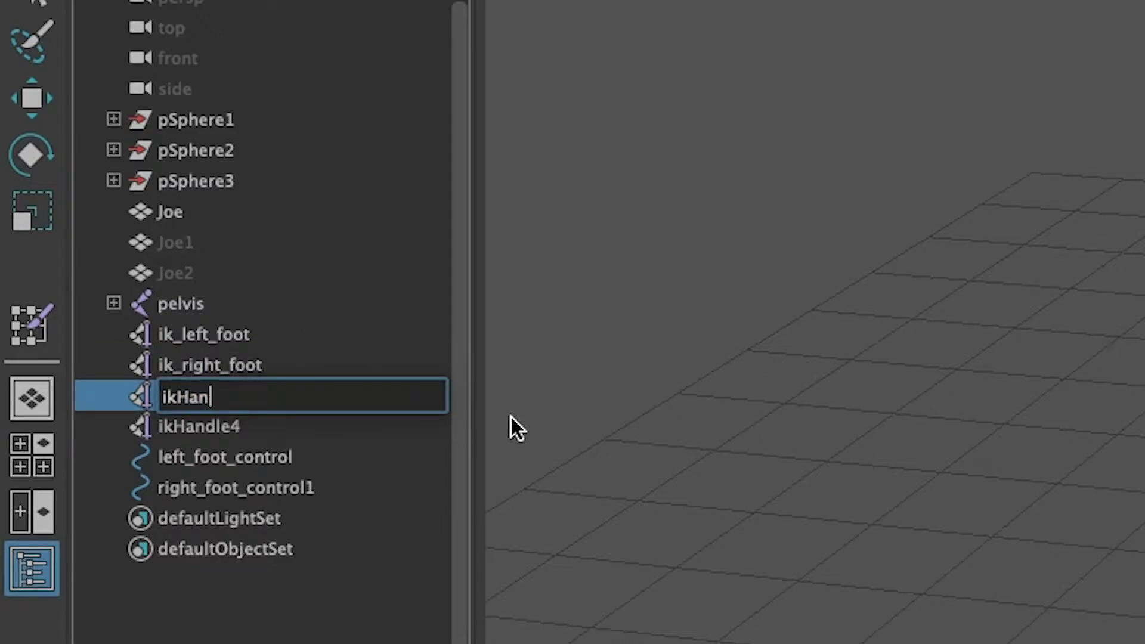
{"action": "type", "text": "_left-arm"}
{"action": "key", "text": "Return"}
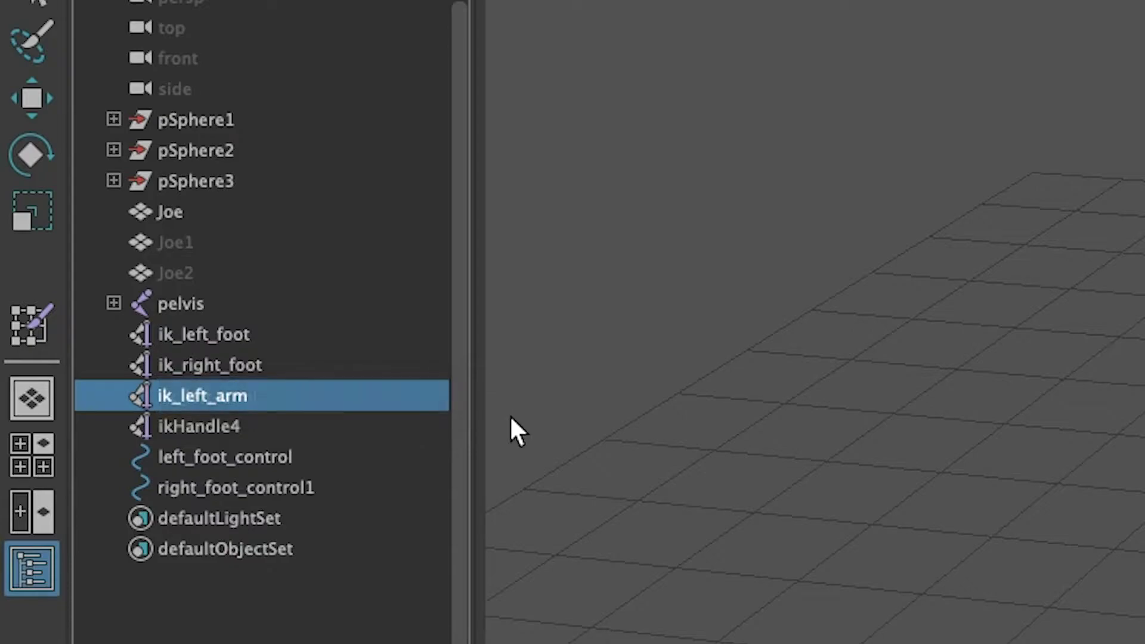
Rename ikHandle4 as ik_right_arm
{"action": "left_click", "coordinate": [210, 420]}
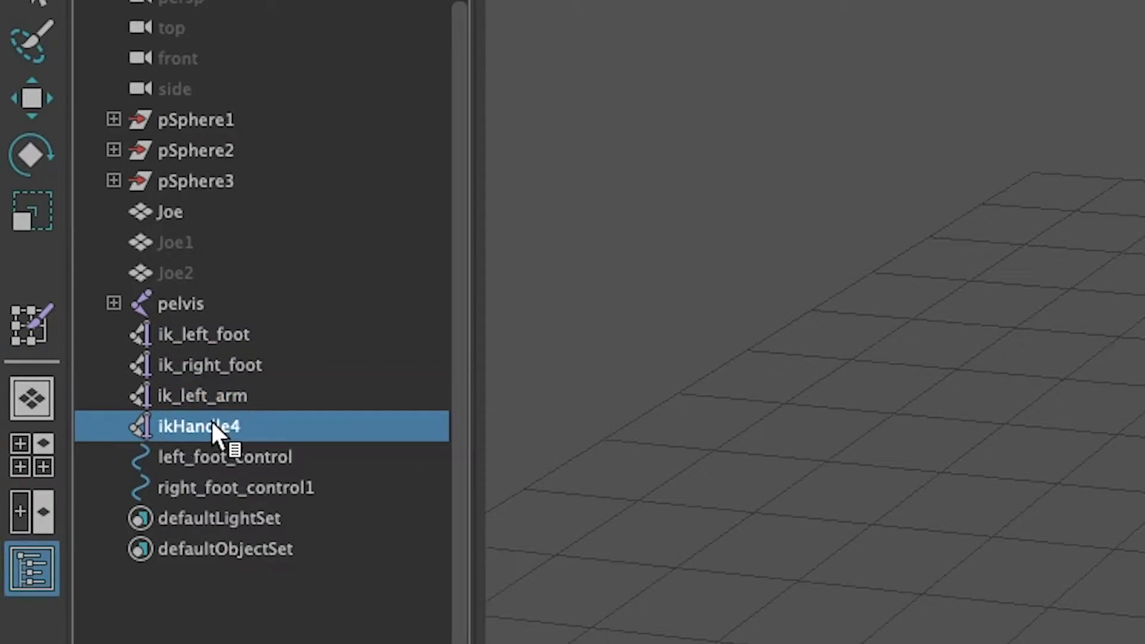
{"action": "double_click", "coordinate": [214, 425]}
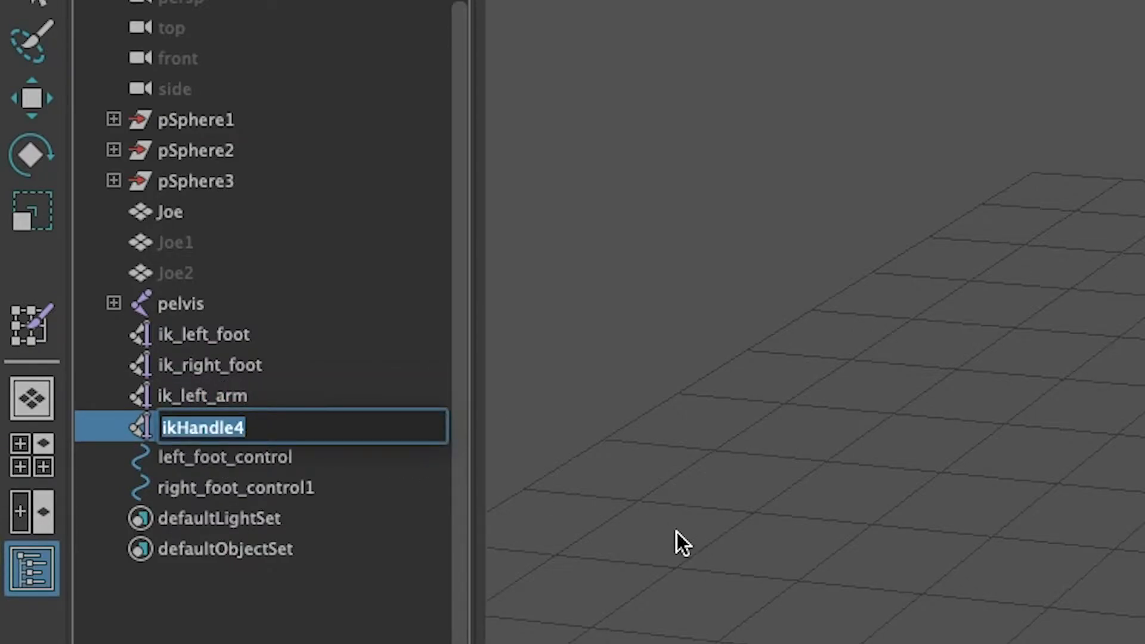
{"action": "key", "text": "Right"}
{"action": "key", "text": "BackSpace"}
{"action": "key", "text": "BackSpace"}
{"action": "key", "text": "BackSpace"}
{"action": "key", "text": "BackSpace"}
{"action": "key", "text": "BackSpace"}
{"action": "key", "text": "BackSpace"}
{"action": "key", "text": "BackSpace"}
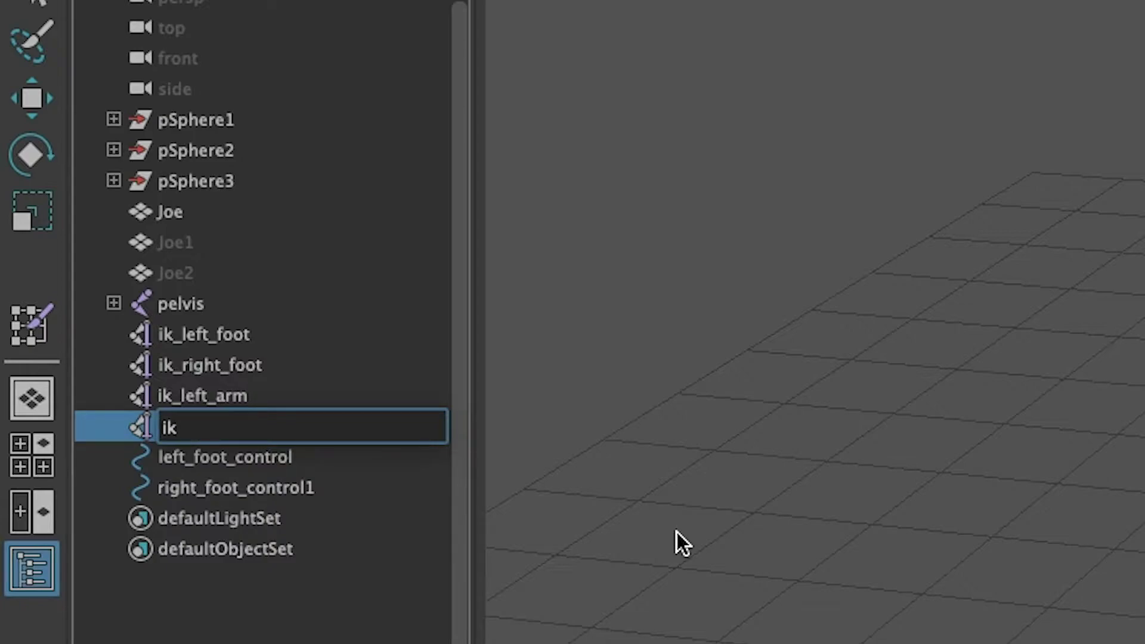
{"action": "type", "text": "_right"}
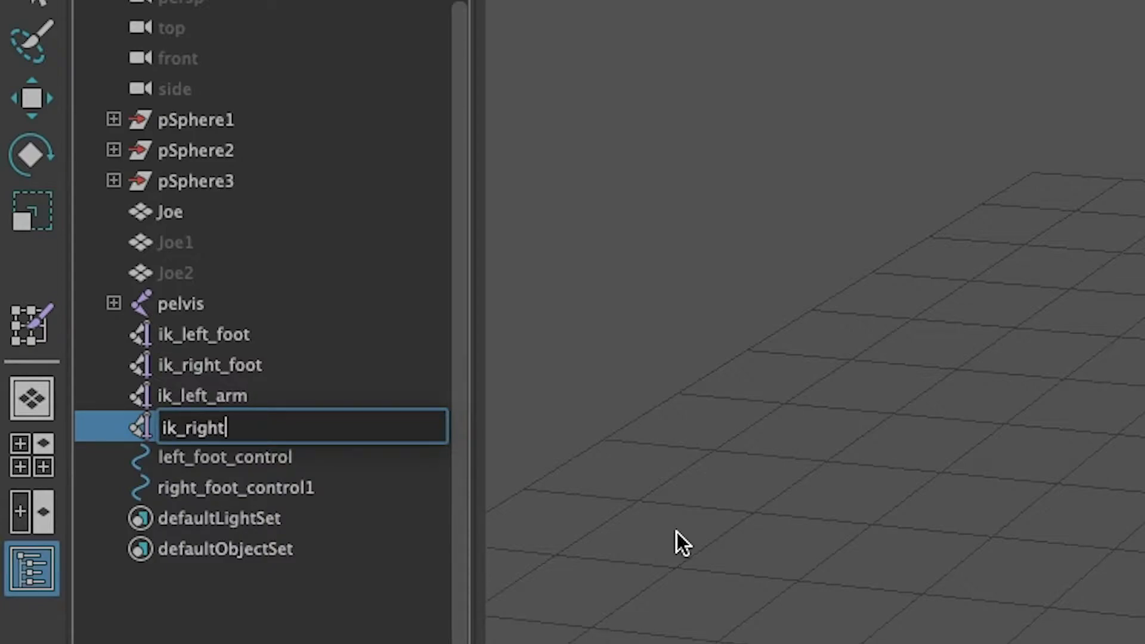
{"action": "type", "text": "_arm"}
{"action": "key", "text": "Return"}
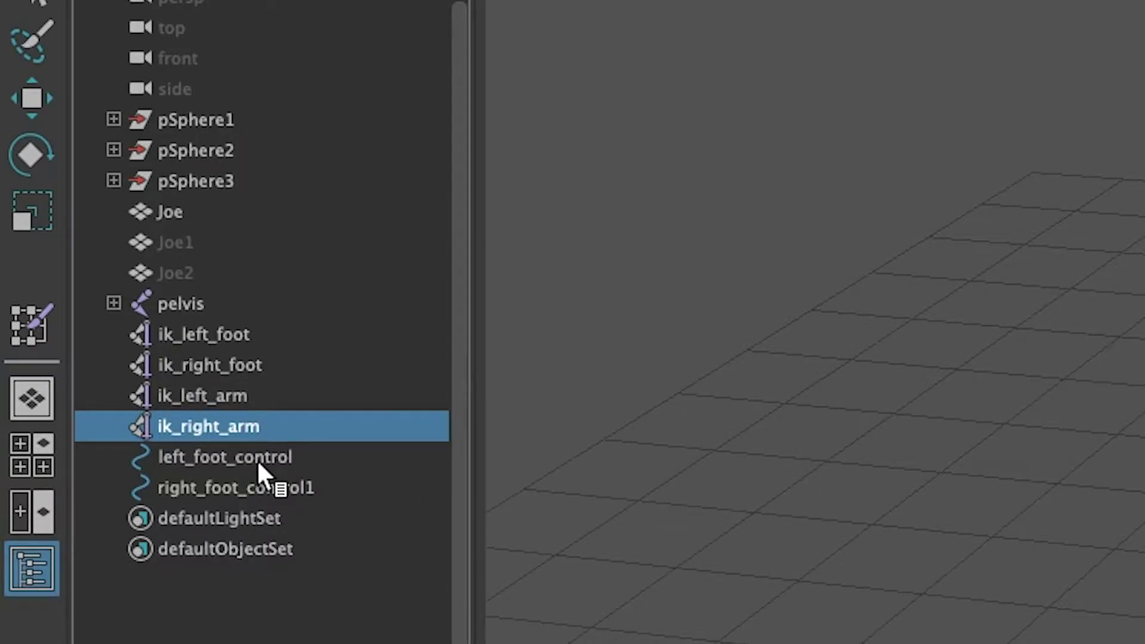
Rename right_foot_control1 as right_foot_control
{"action": "left_click", "coordinate": [295, 488]}
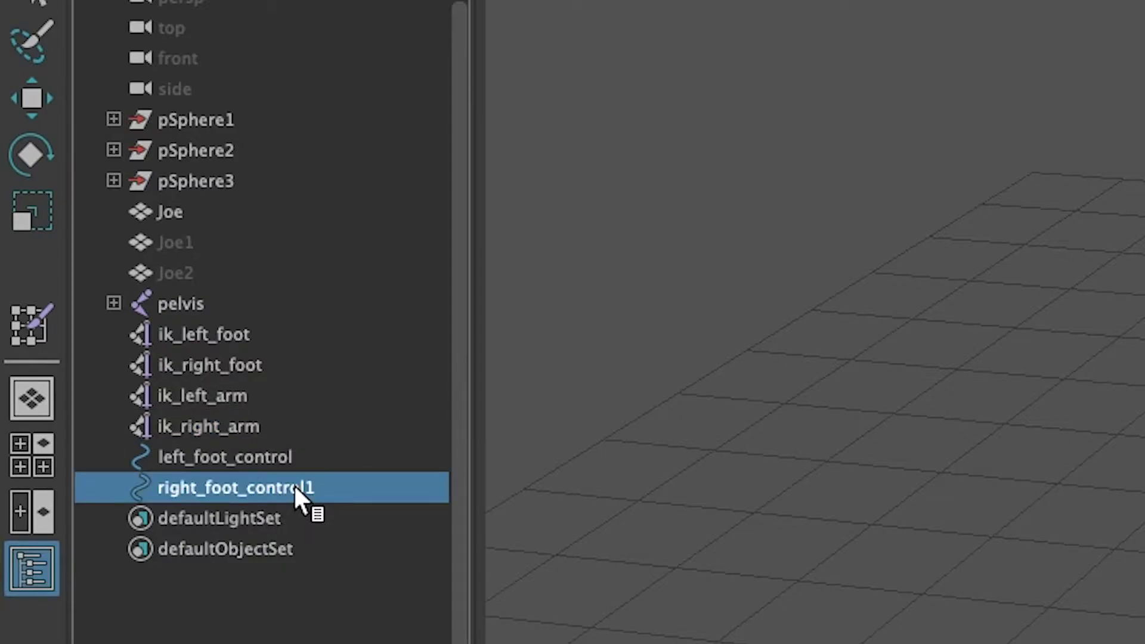
{"action": "double_click", "coordinate": [295, 488]}
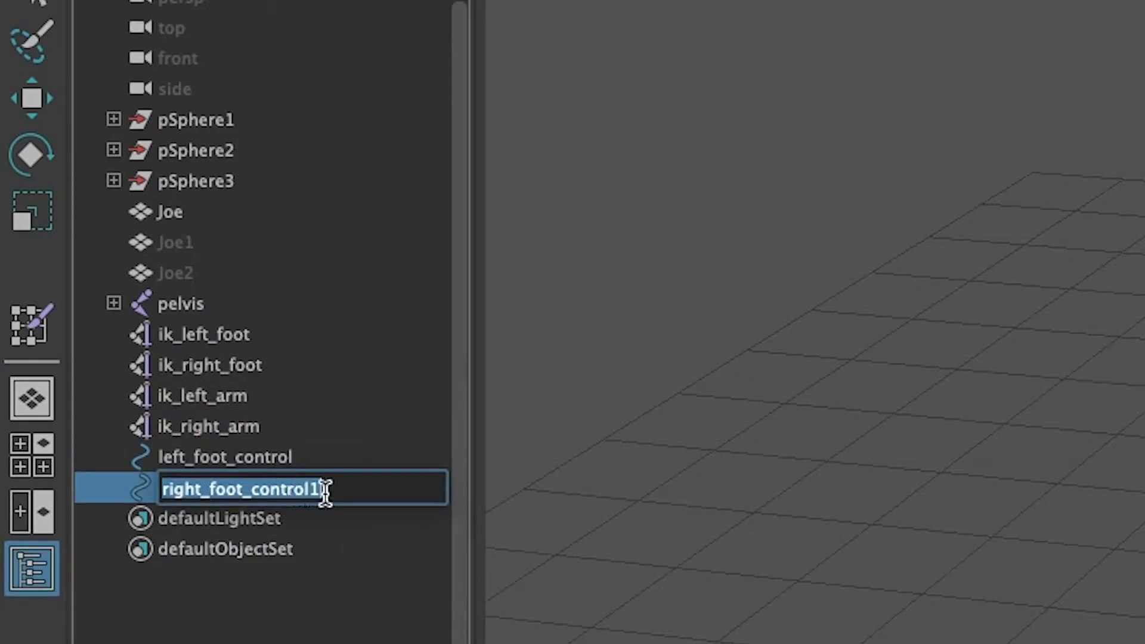
{"action": "left_click", "coordinate": [386, 504]}
{"action": "key", "text": "BackSpace"}
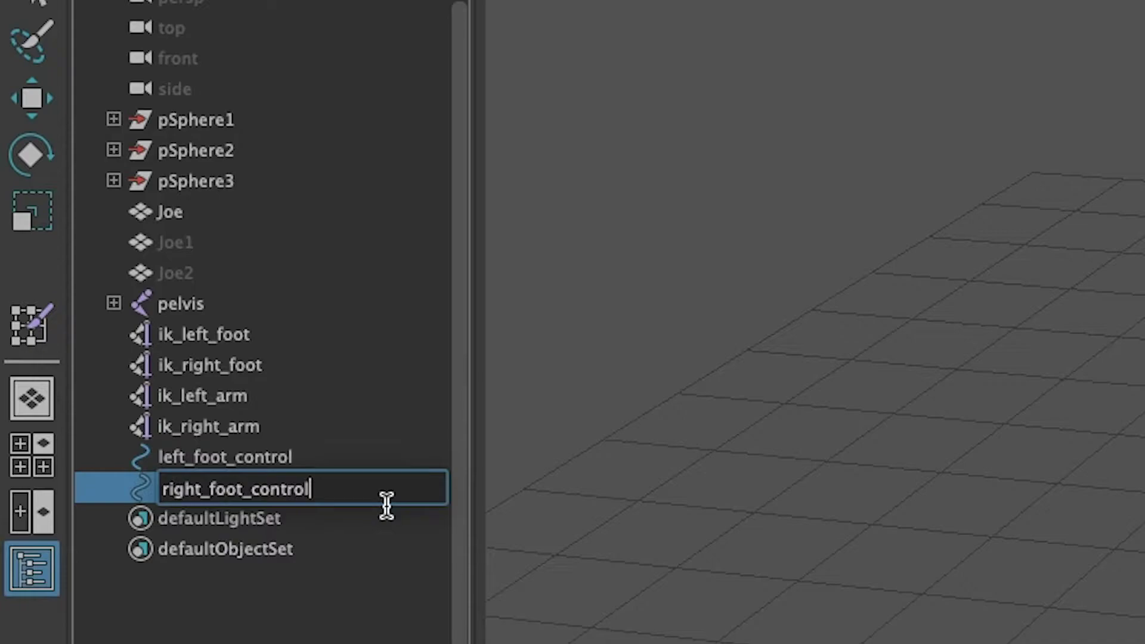
{"action": "left_click_drag", "start_coordinate": [363, 438], "coordinate": [318, 456]}
{"action": "left_click", "coordinate": [316, 455]}
Create a NURBS circle and move it up and across to the character's left wrist
{"action": "left_click_drag", "start_coordinate": [621, 386], "coordinate": [582, 506], "text": "alt"}
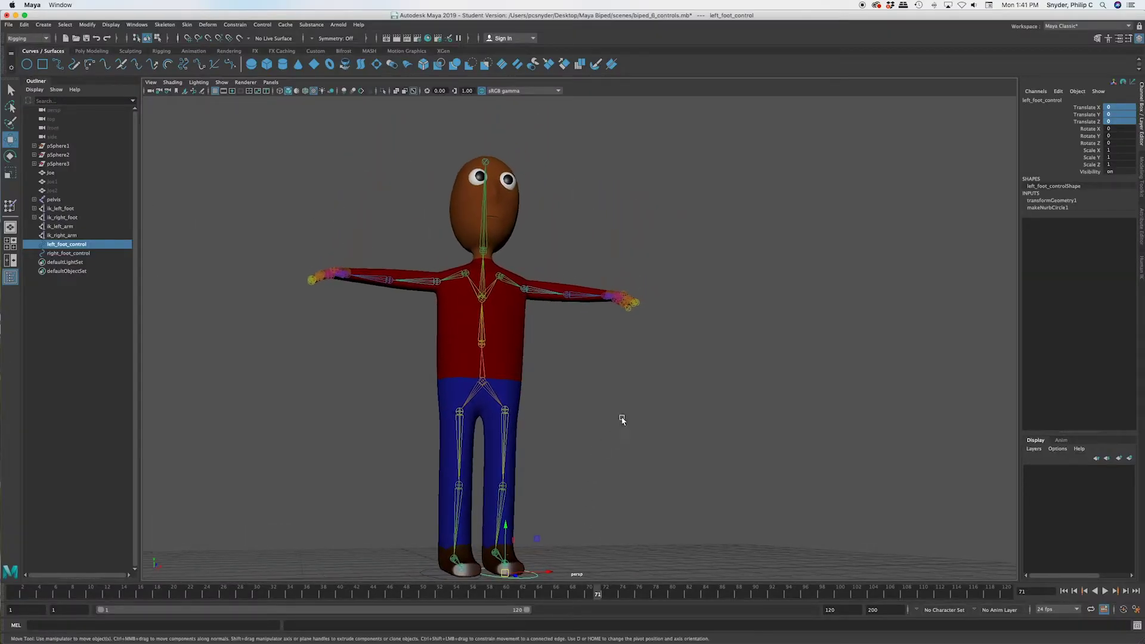
{"action": "left_click_drag", "start_coordinate": [622, 420], "coordinate": [596, 452], "text": "alt"}
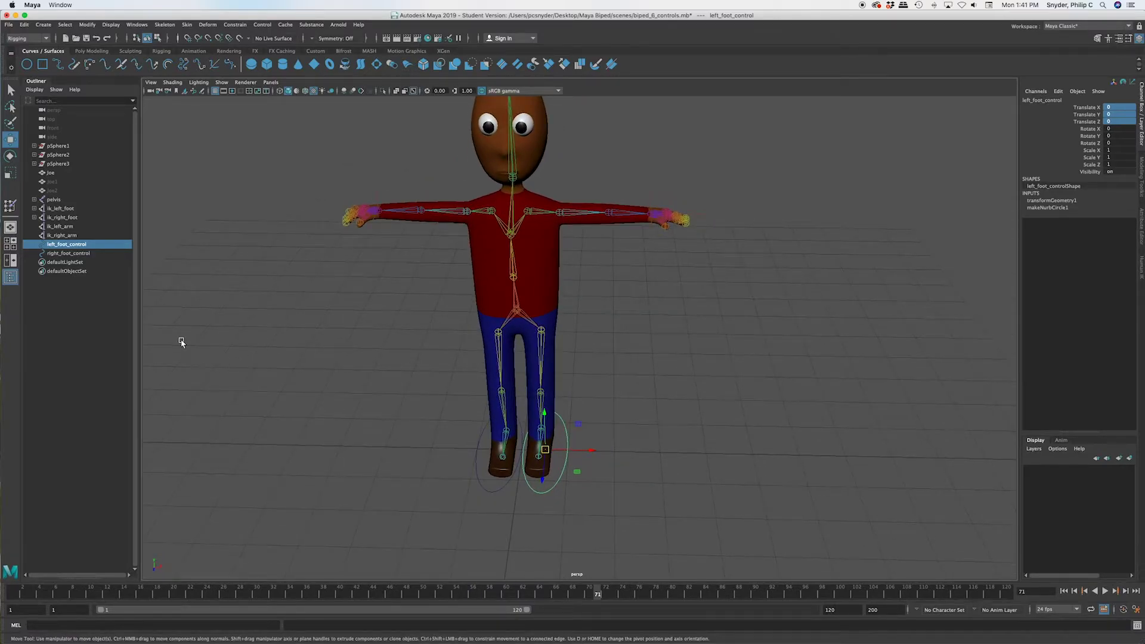
{"action": "left_click", "coordinate": [356, 377]}
{"action": "left_click_drag", "start_coordinate": [344, 367], "coordinate": [333, 358], "text": "alt"}
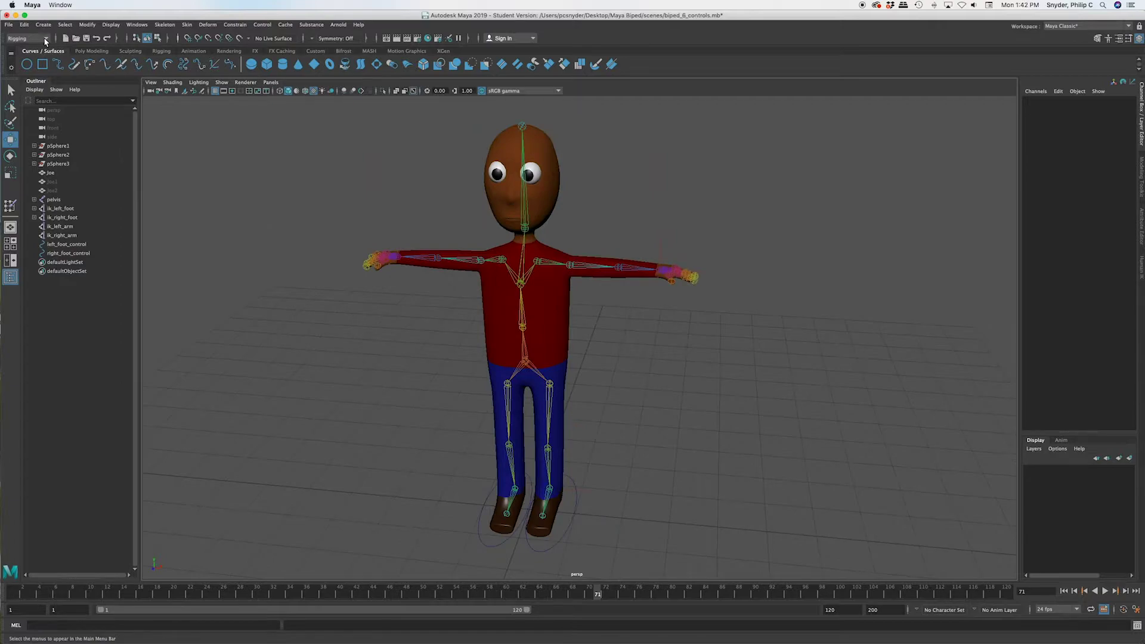
{"action": "left_click", "coordinate": [46, 38]}
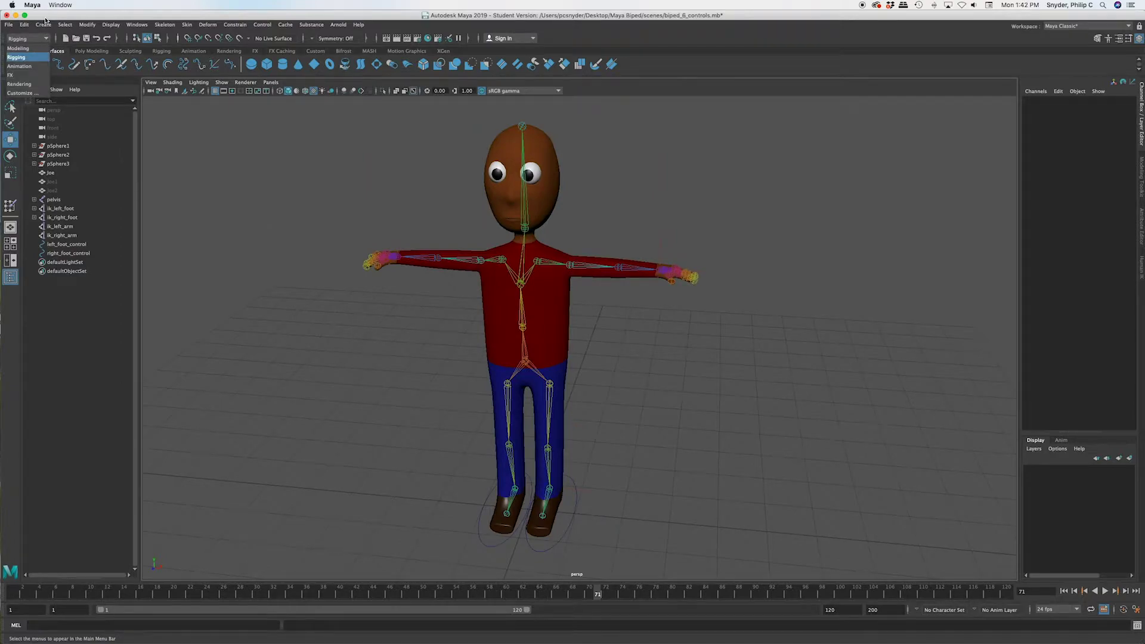
{"action": "left_click", "coordinate": [44, 25]}
{"action": "mouse_move", "coordinate": [76, 47]}
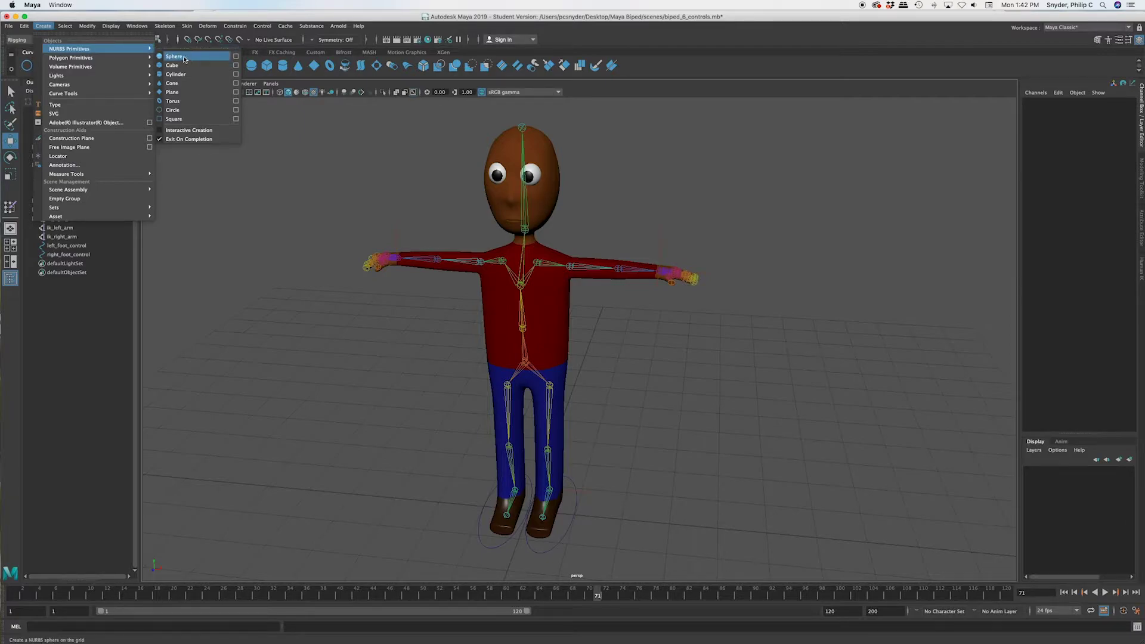
{"action": "left_click", "coordinate": [199, 110]}
{"action": "left_click_drag", "start_coordinate": [527, 477], "coordinate": [563, 273]}
{"action": "left_click_drag", "start_coordinate": [570, 316], "coordinate": [709, 321]}
{"action": "left_click_drag", "start_coordinate": [725, 383], "coordinate": [703, 307], "text": "alt"}
{"action": "left_click_drag", "start_coordinate": [679, 529], "coordinate": [762, 539], "text": "alt"}
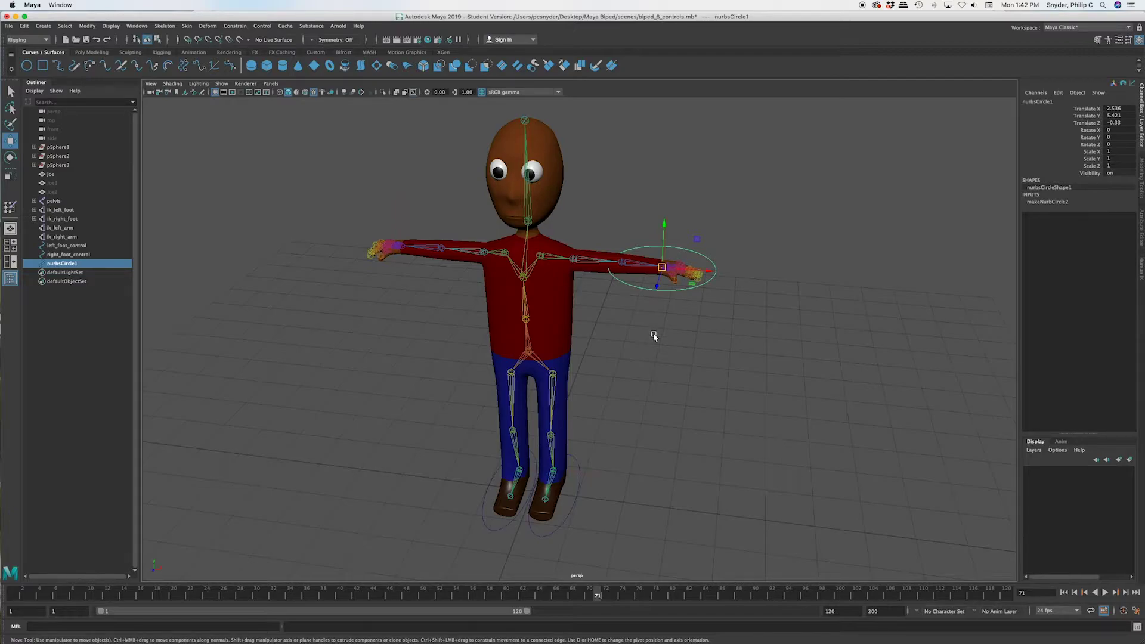
Rotate the new circle about -90 degrees around Z and shift it along the left arm to Translate X 2.382
{"action": "key", "text": "e"}
{"action": "left_click_drag", "start_coordinate": [692, 239], "coordinate": [699, 327]}
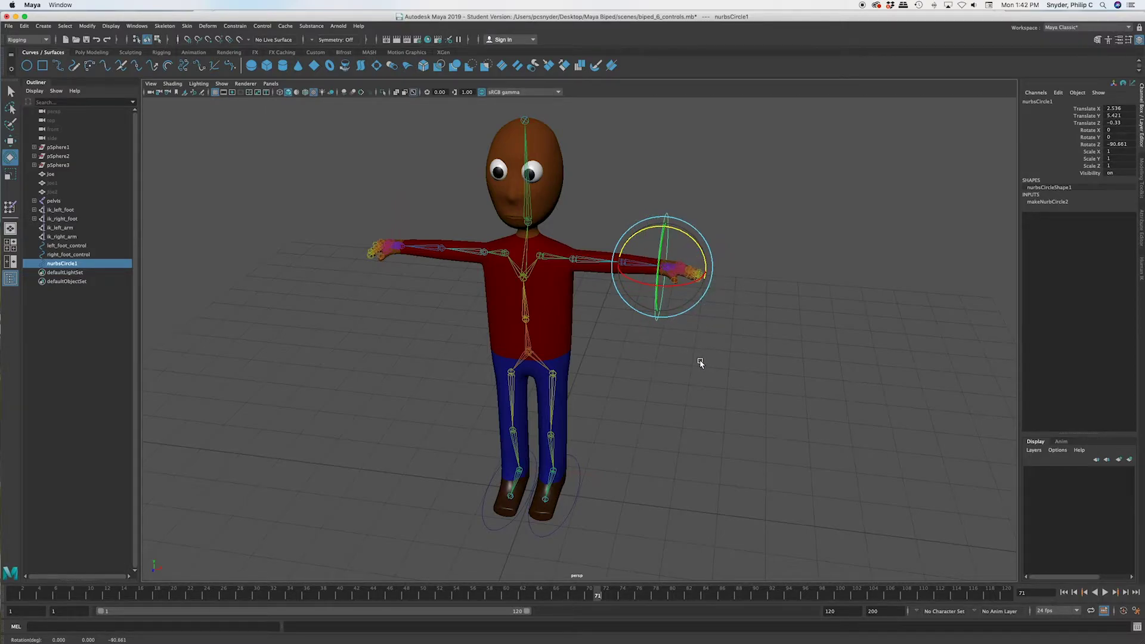
{"action": "left_click_drag", "start_coordinate": [700, 363], "coordinate": [708, 401], "text": "alt"}
{"action": "key", "text": "w"}
{"action": "left_click_drag", "start_coordinate": [703, 247], "coordinate": [697, 245]}
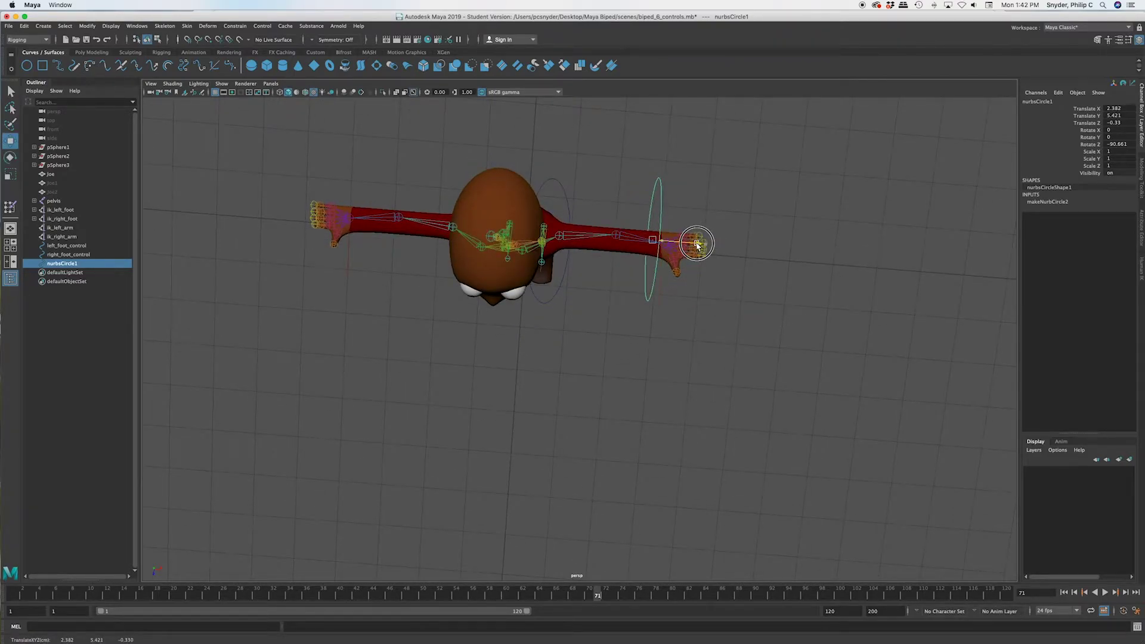
Scale the left arm circle uniformly down to about 0.598
{"action": "left_click_drag", "start_coordinate": [729, 482], "coordinate": [681, 413], "text": "alt"}
{"action": "key", "text": "r"}
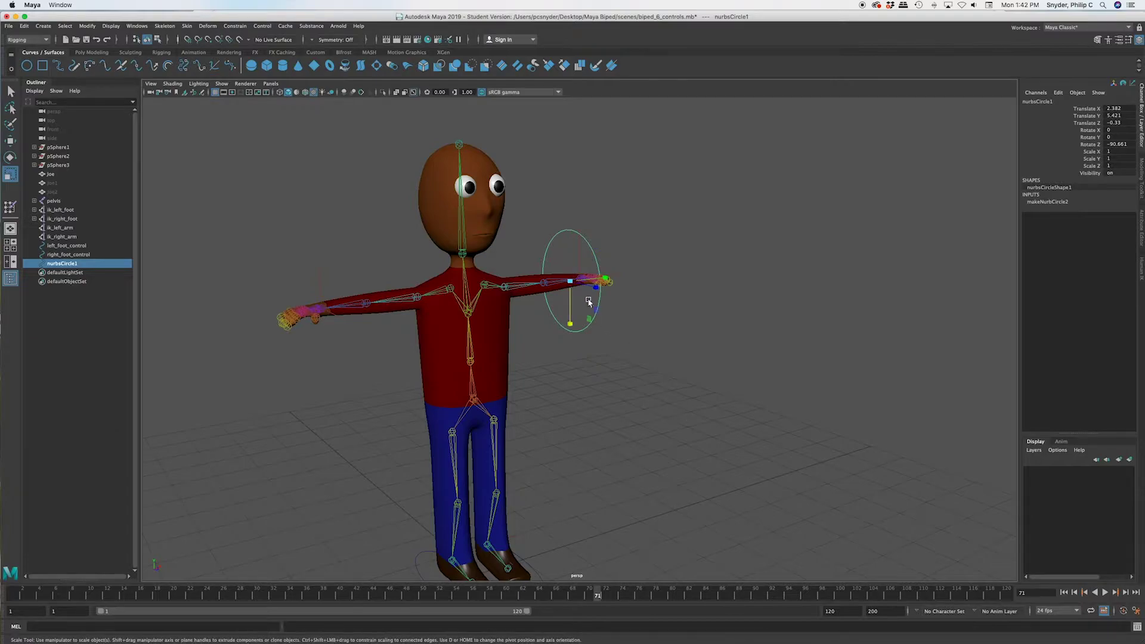
{"action": "left_click_drag", "start_coordinate": [574, 285], "coordinate": [530, 288]}
Select the left arm circle's upper and lower control vertices and scale them vertically to flatten the circle around the arm
{"action": "left_click_drag", "start_coordinate": [689, 384], "coordinate": [582, 368], "text": "alt"}
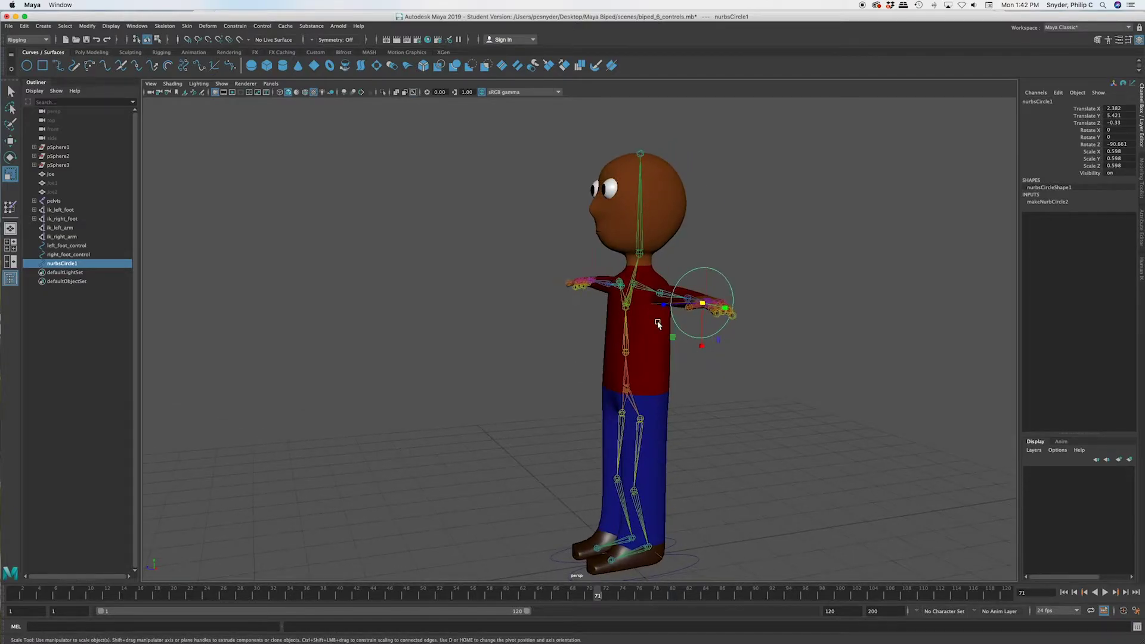
{"action": "right_click", "coordinate": [725, 278]}
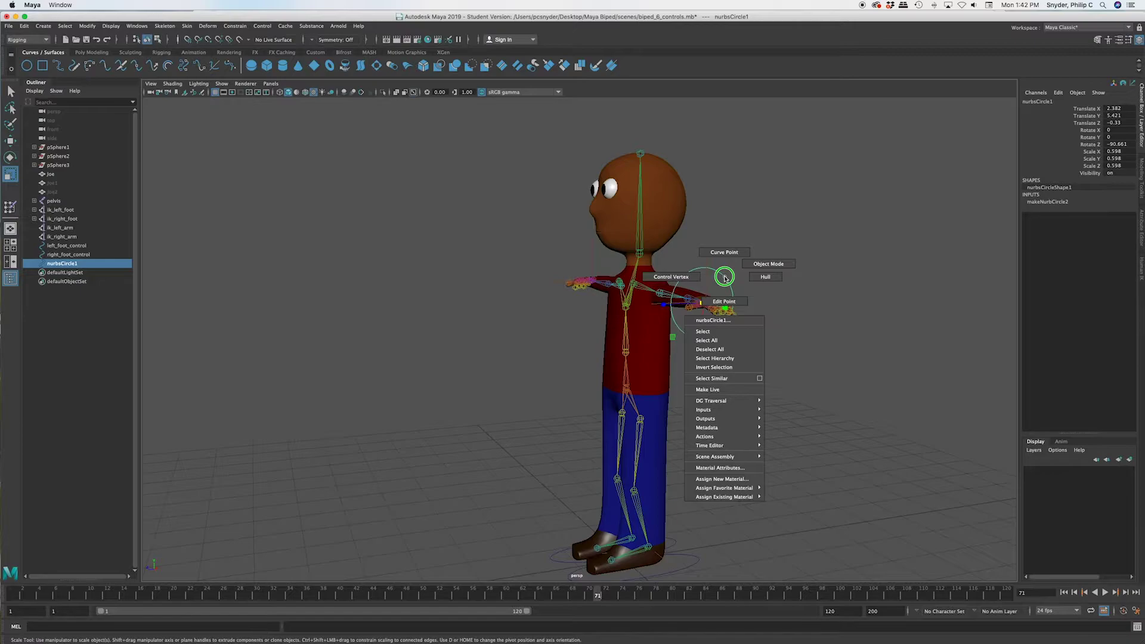
{"action": "left_click", "coordinate": [671, 277]}
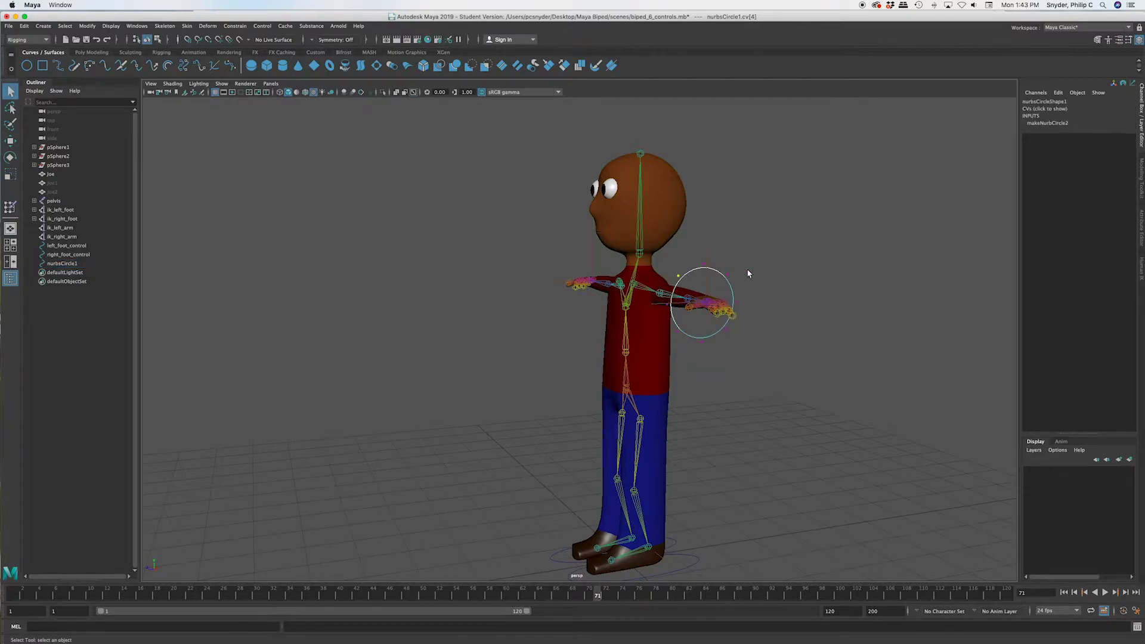
{"action": "left_click", "coordinate": [727, 275]}
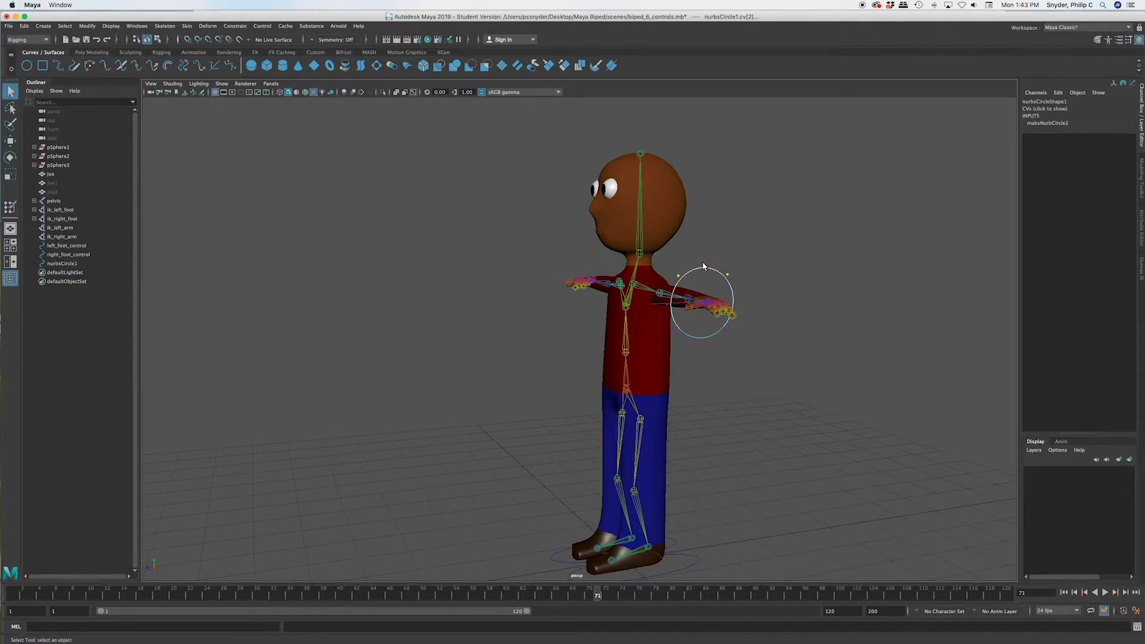
{"action": "left_click_drag", "start_coordinate": [677, 337], "coordinate": [710, 353], "text": "shift"}
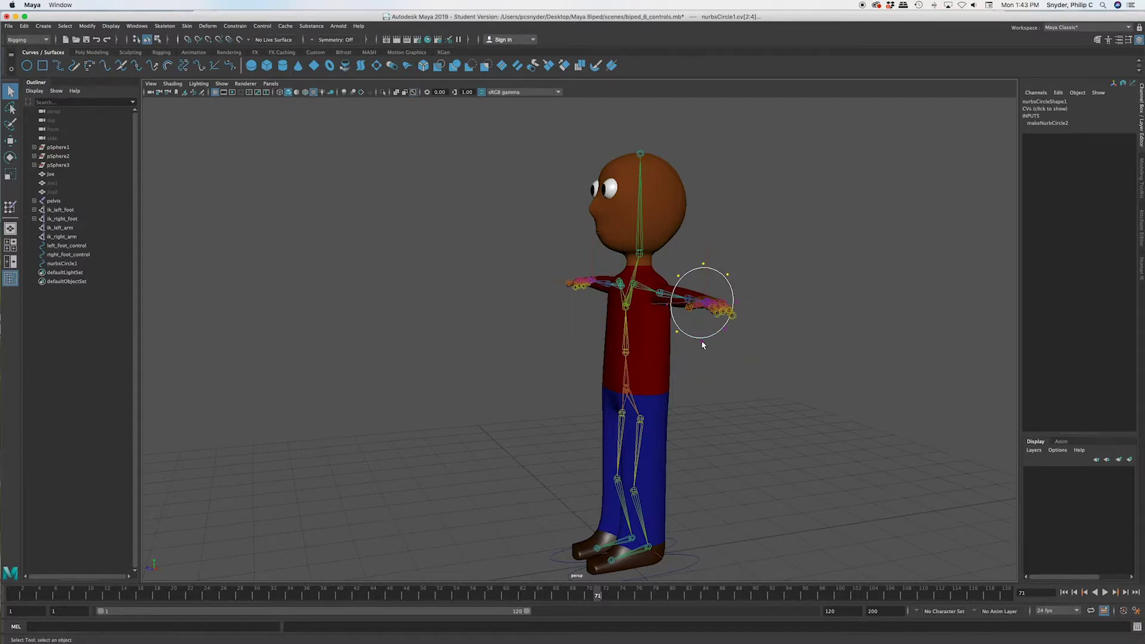
{"action": "left_click", "coordinate": [725, 330]}
{"action": "key", "text": "r"}
{"action": "left_click_drag", "start_coordinate": [702, 353], "coordinate": [799, 373]}
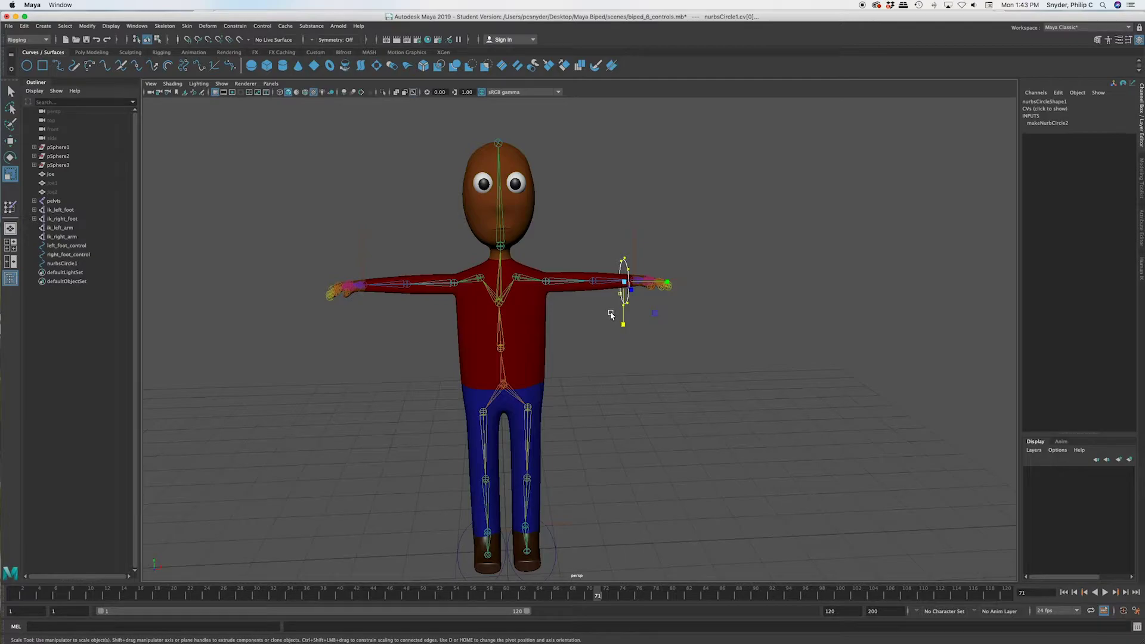
Return the left arm circle to object mode and select it as a whole object
{"action": "right_click", "coordinate": [628, 302]}
{"action": "right_click_drag", "start_coordinate": [631, 291], "coordinate": [671, 291]}
{"action": "left_click", "coordinate": [673, 328]}
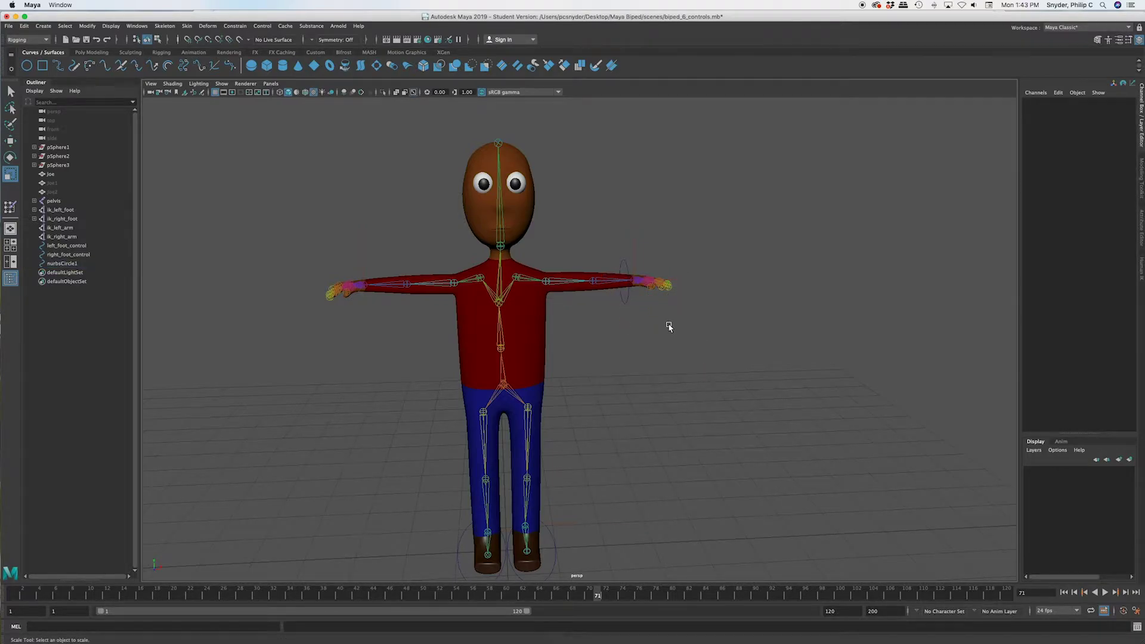
{"action": "left_click", "coordinate": [621, 297]}
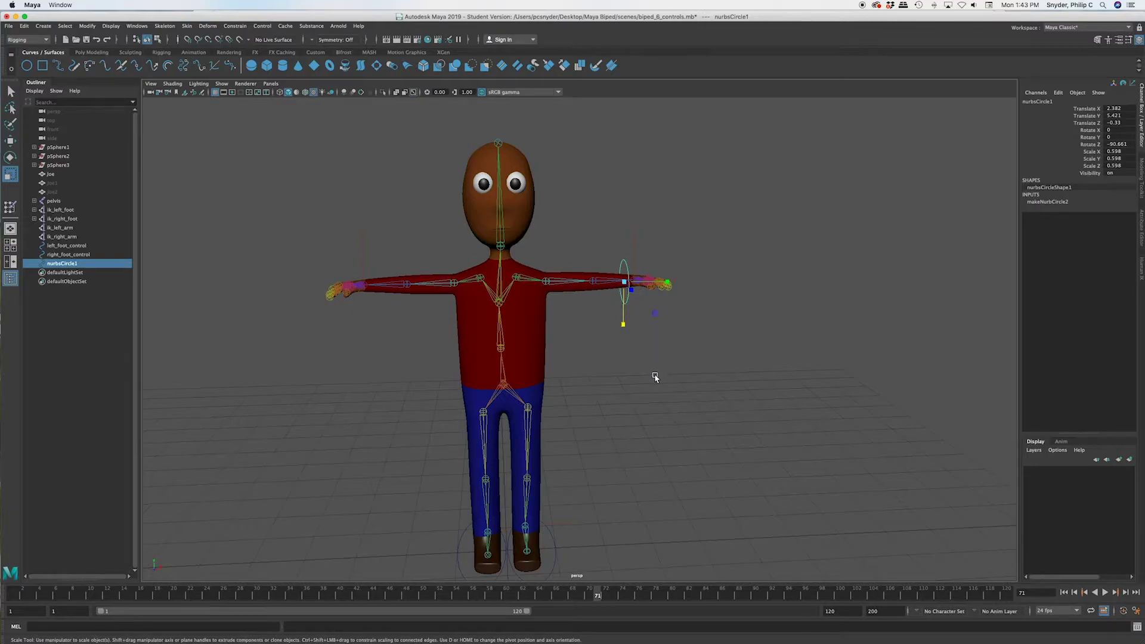
Rename nurbsCircle1 as left_arm_control
{"action": "key", "text": "q"}
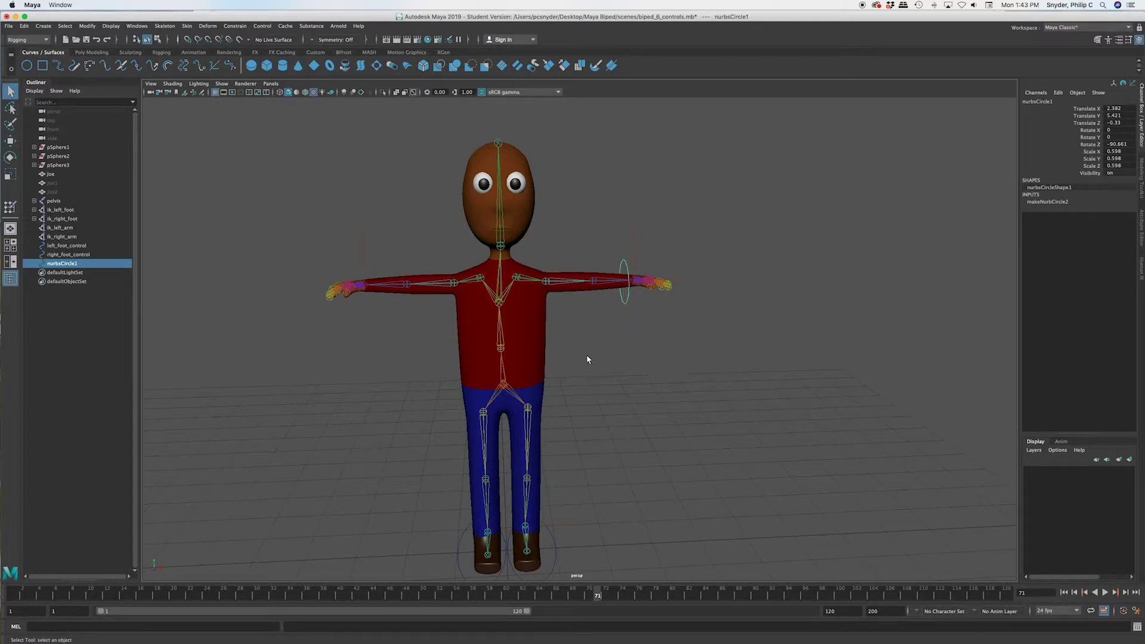
{"action": "double_click", "coordinate": [71, 264]}
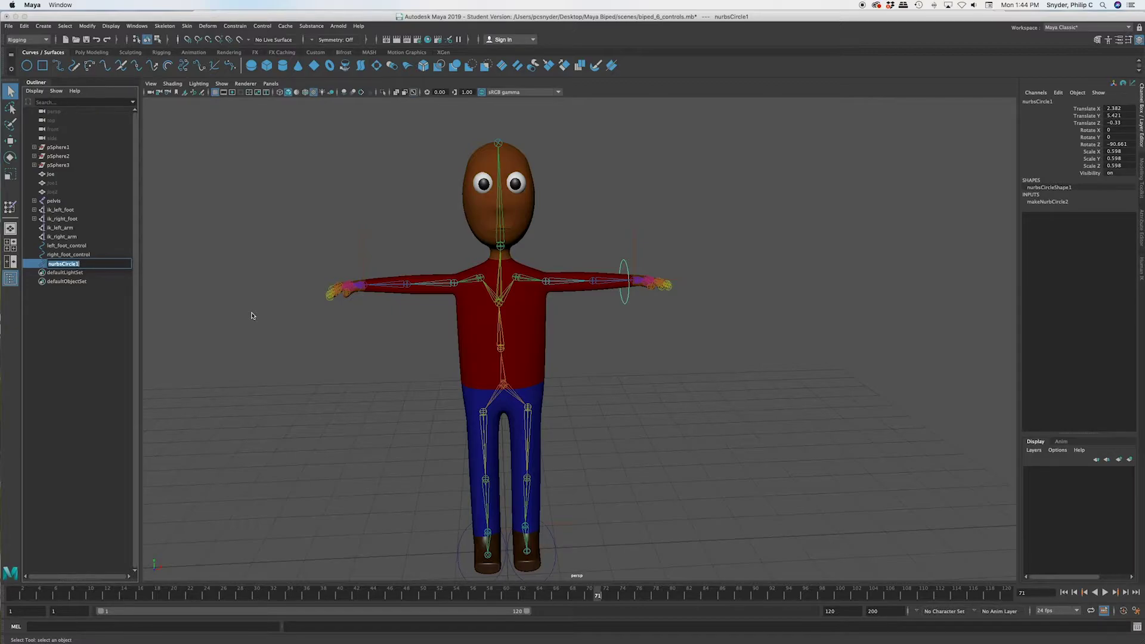
{"action": "key", "text": "BackSpace"}
{"action": "key", "text": "Return"}
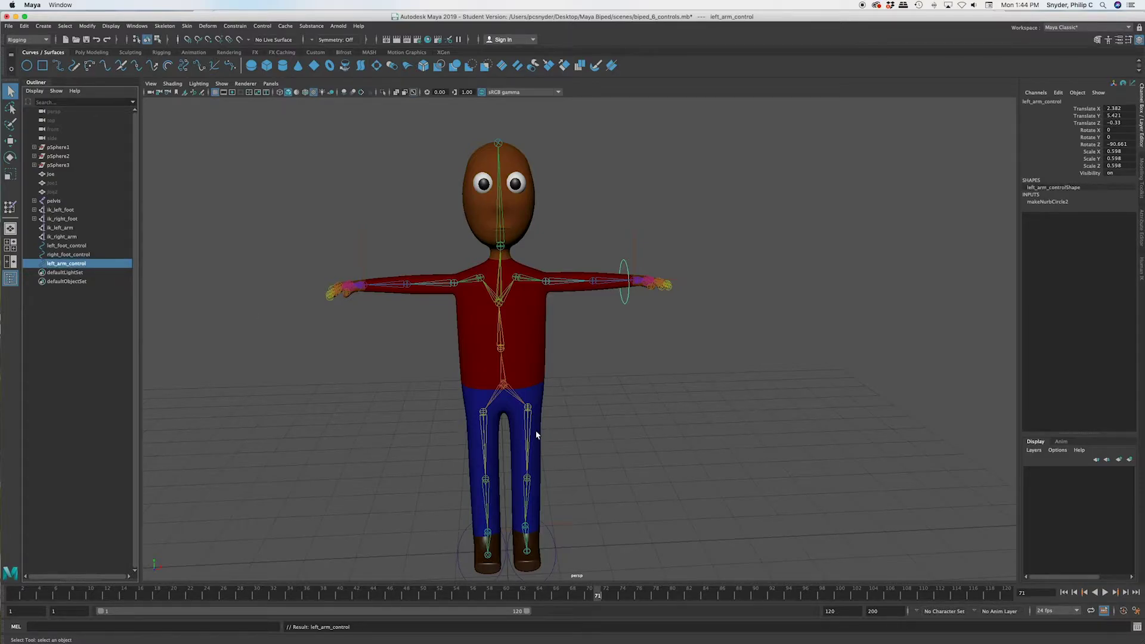
Duplicate left_arm_control and move the copy along X to the right wrist, at about Translate X -2.517
{"action": "key", "text": "ctrl+d"}
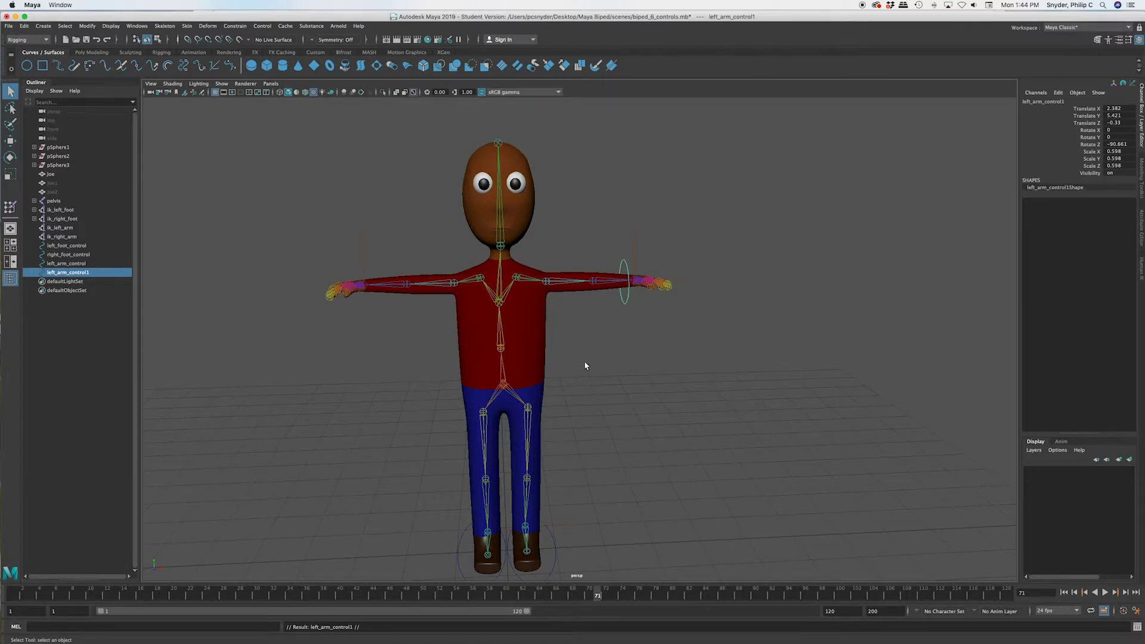
{"action": "key", "text": "w"}
{"action": "left_click_drag", "start_coordinate": [624, 281], "coordinate": [378, 309]}
Rename the duplicated arm control as right_arm_control
{"action": "double_click", "coordinate": [62, 272]}
{"action": "left_click", "coordinate": [53, 272]}
{"action": "key", "text": "BackSpace"}
{"action": "key", "text": "BackSpace"}
{"action": "key", "text": "BackSpace"}
{"action": "key", "text": "BackSpace"}
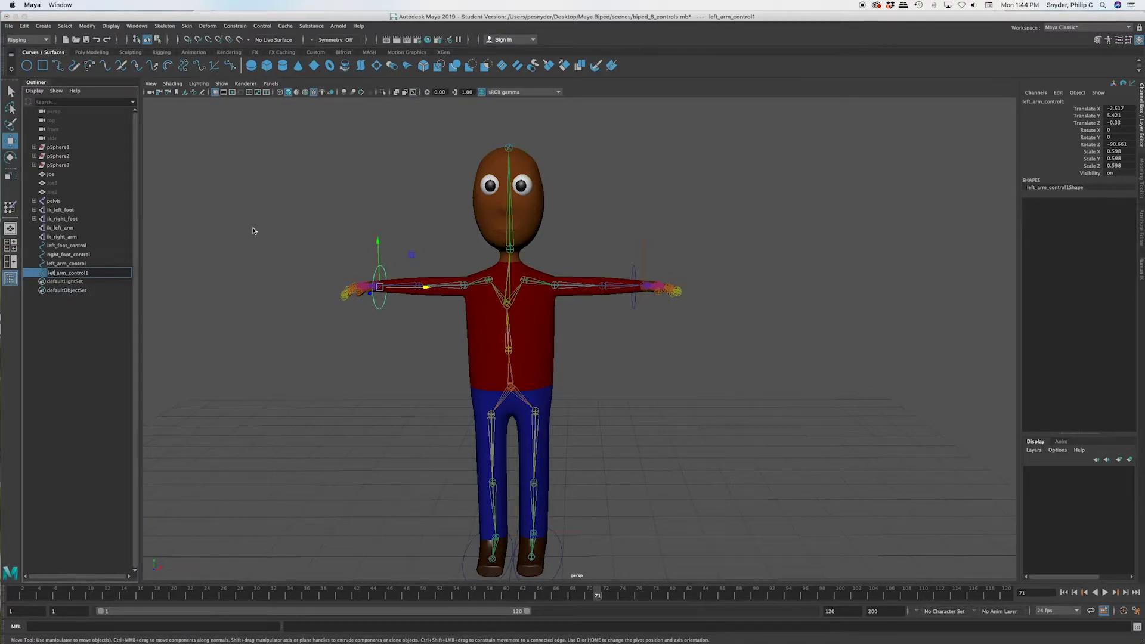
{"action": "key", "text": "BackSpace"}
{"action": "type", "text": "right"}
{"action": "key", "text": "Return"}
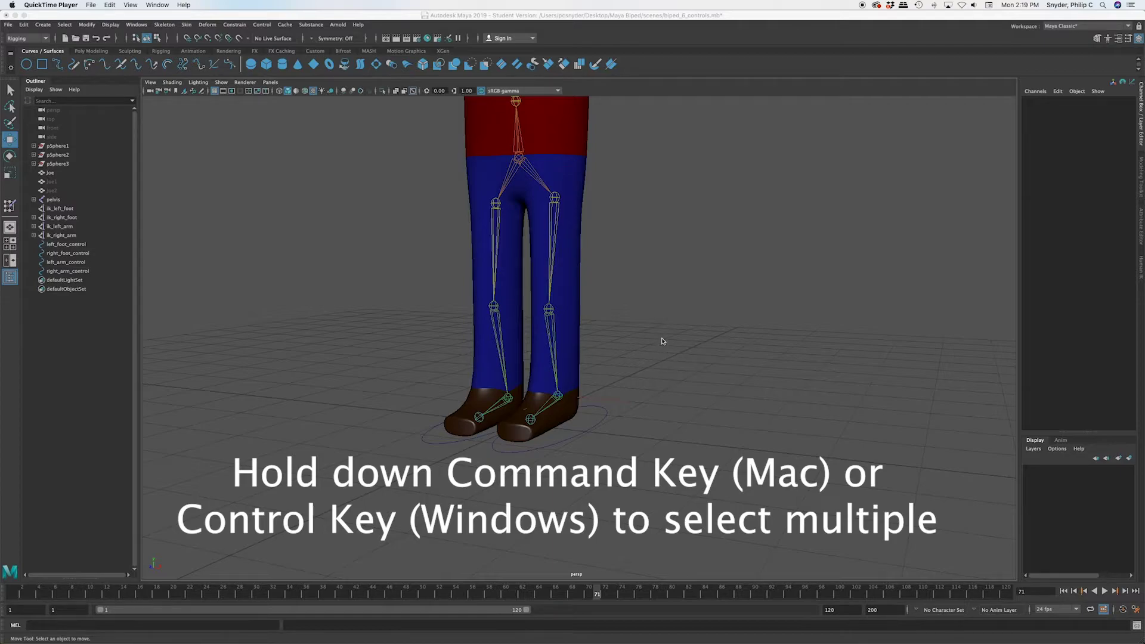
Point-constrain ik_left_foot to left_foot_control with Maintain offset on, all constraint axes and a weight of 1, leaving nothing selected
{"action": "left_click", "coordinate": [578, 441]}
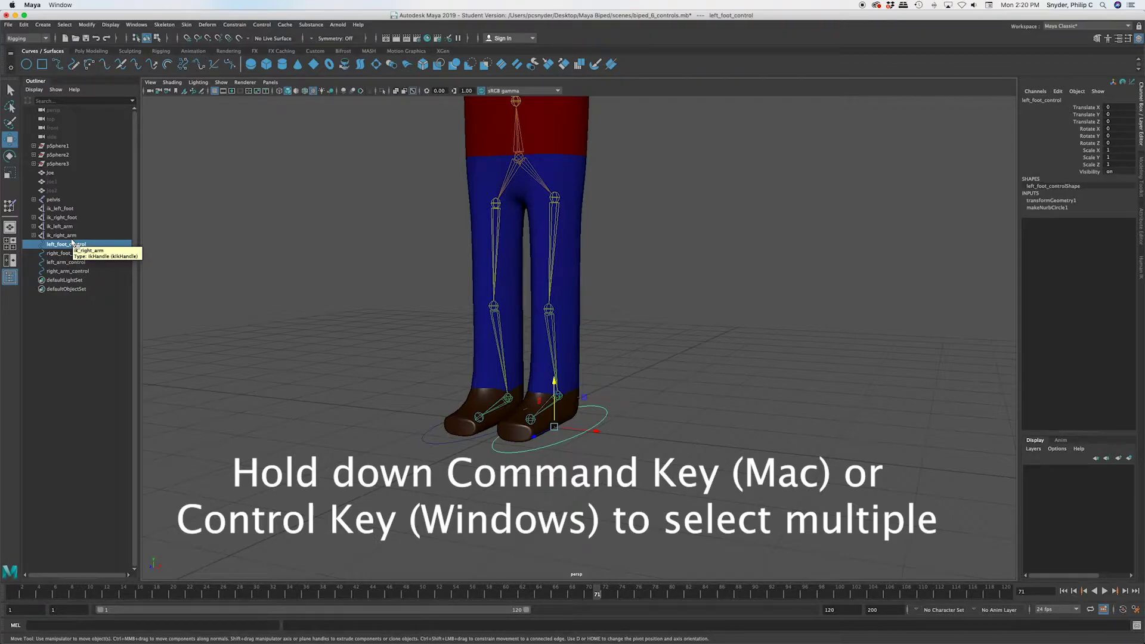
{"action": "left_click", "coordinate": [64, 209], "text": "super"}
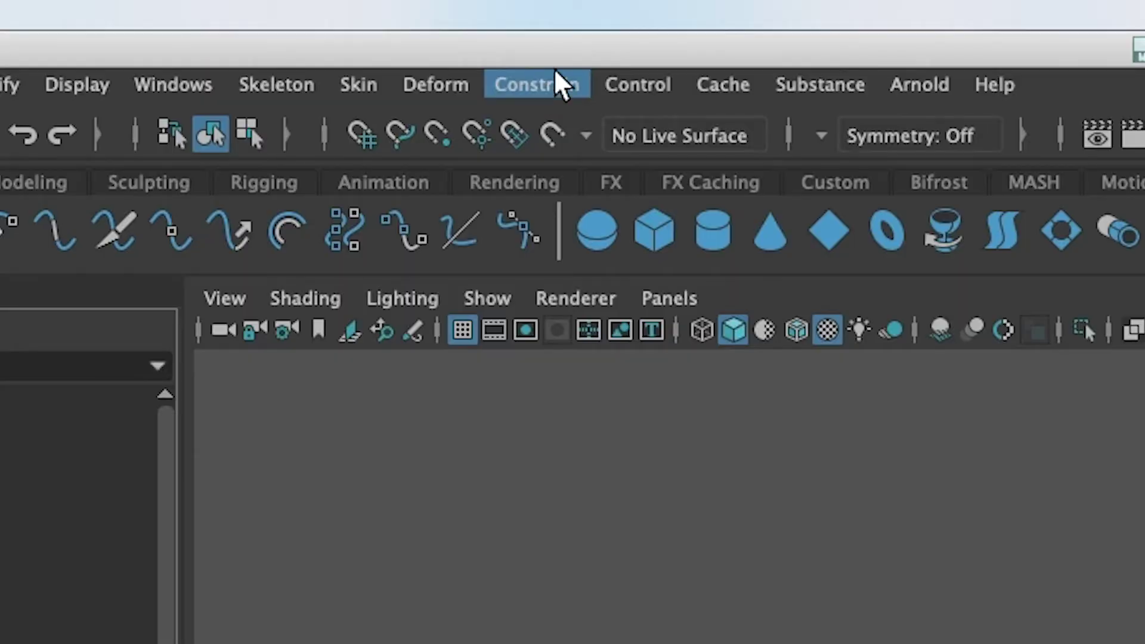
{"action": "left_click", "coordinate": [237, 25]}
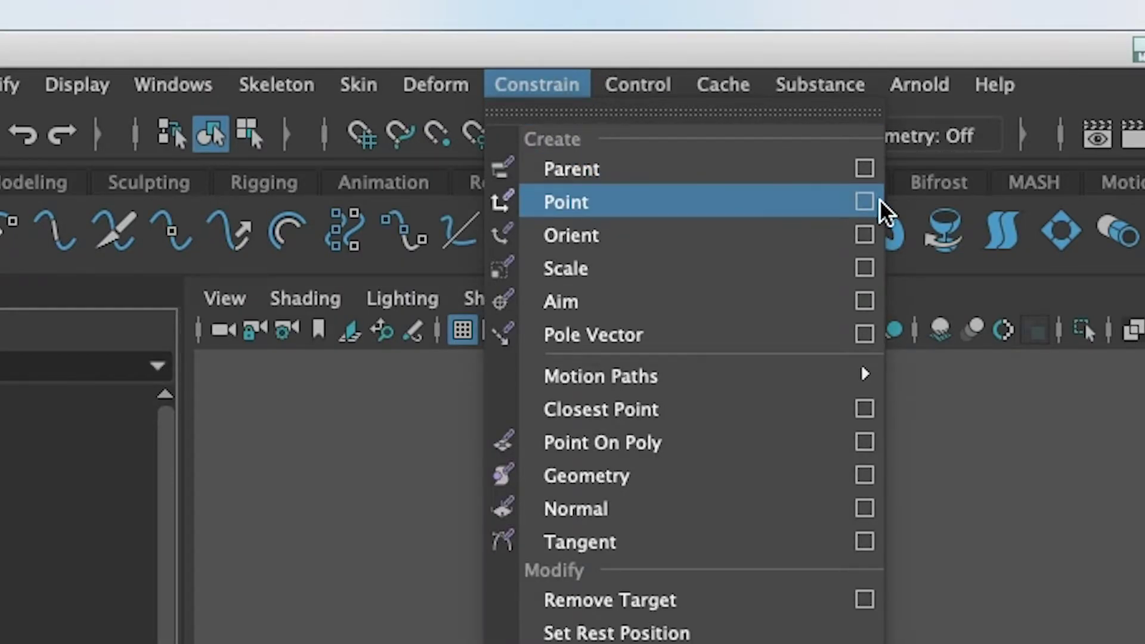
{"action": "left_click", "coordinate": [864, 203]}
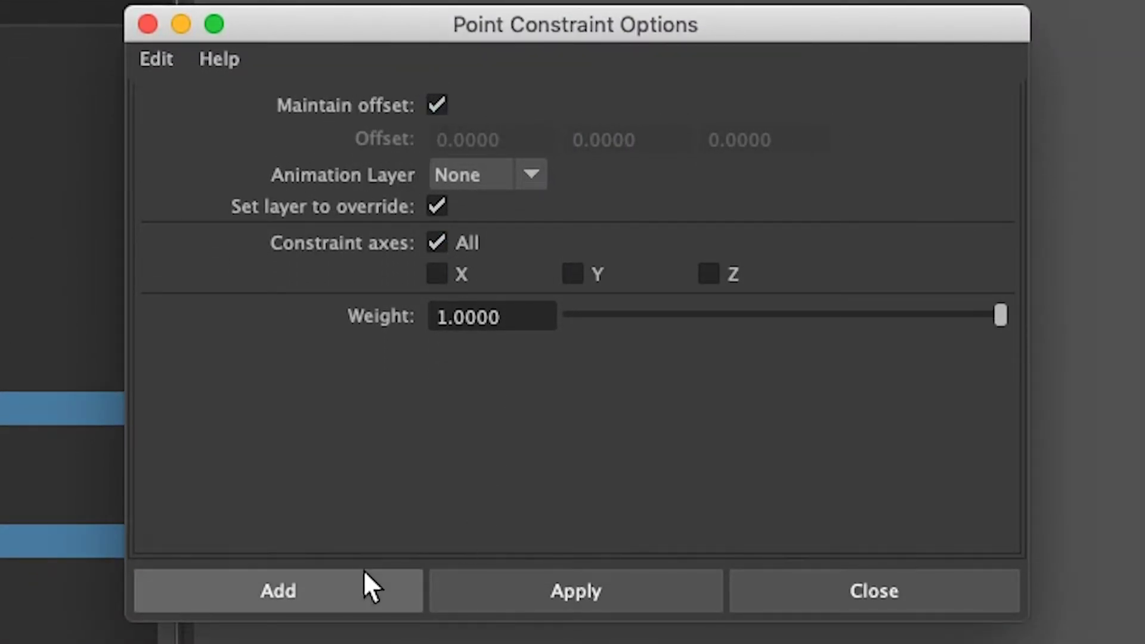
{"action": "left_click", "coordinate": [348, 591]}
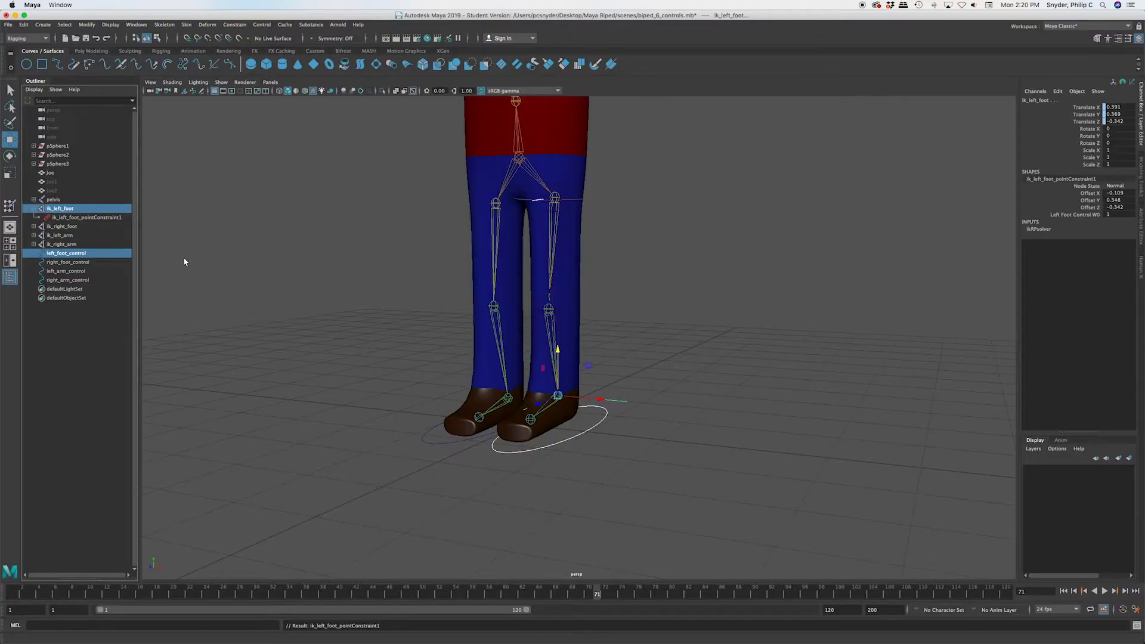
{"action": "left_click", "coordinate": [589, 428]}
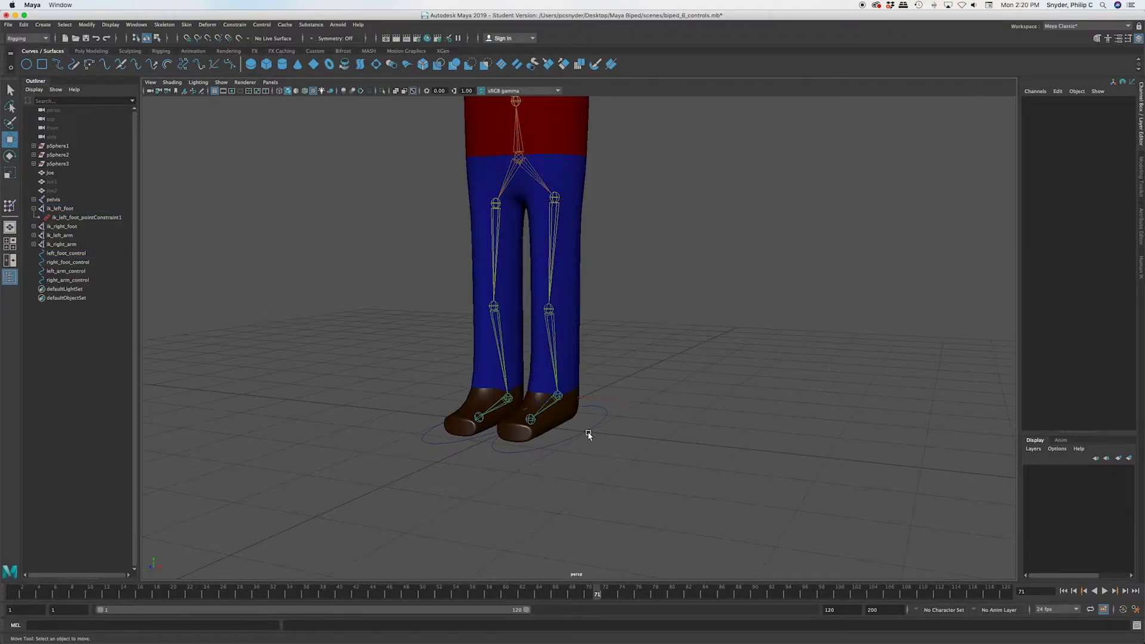
Orient-constrain the left_ankle joint to left_foot_control with Maintain offset on, all constraint axes and a weight of 1, leaving nothing selected
{"action": "left_click", "coordinate": [585, 433]}
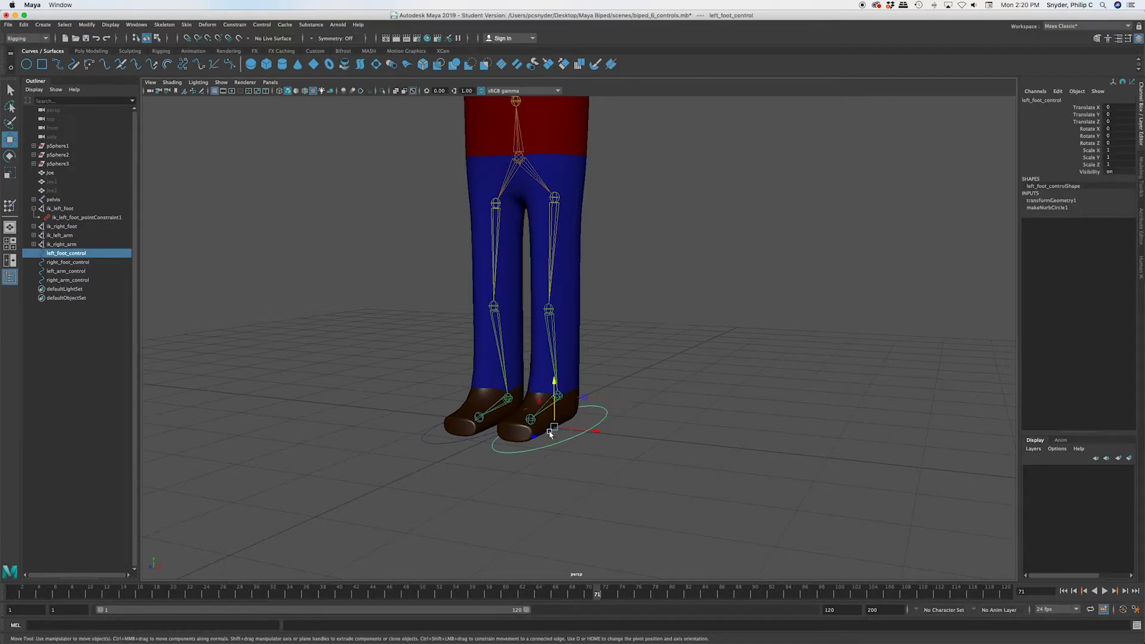
{"action": "key", "text": "q"}
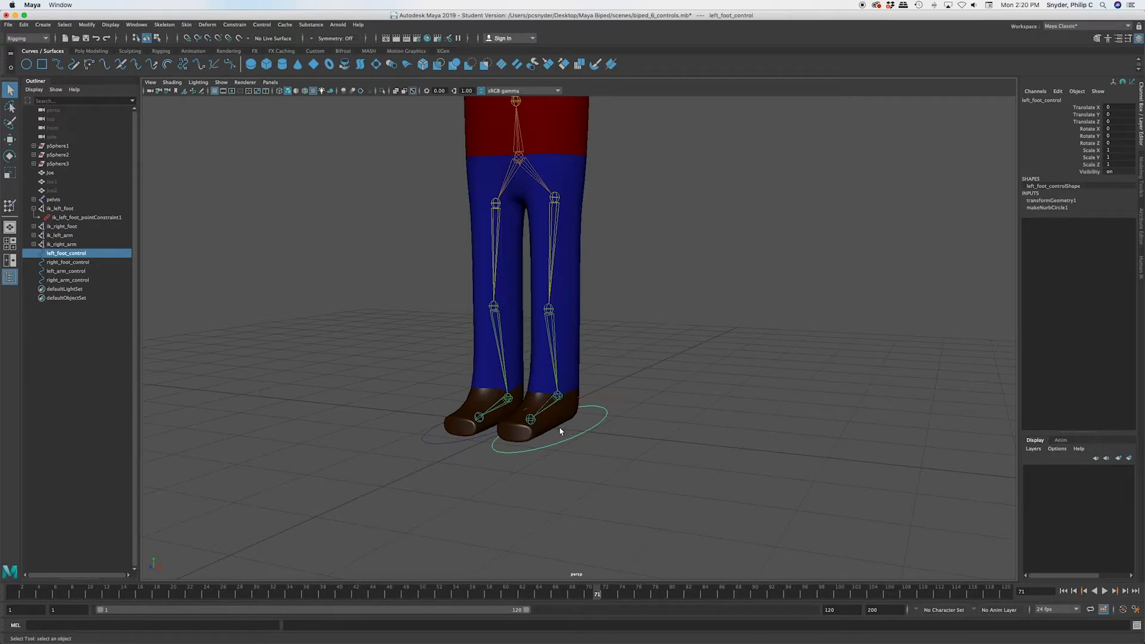
{"action": "left_click", "coordinate": [556, 395], "text": "shift"}
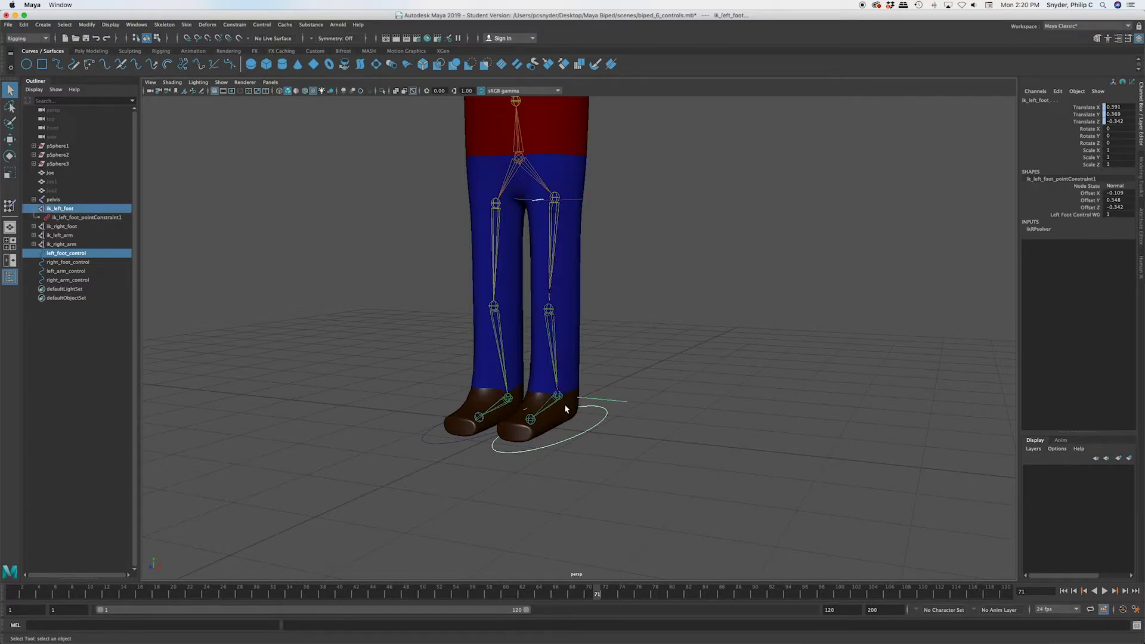
{"action": "left_click", "coordinate": [564, 399], "text": "shift"}
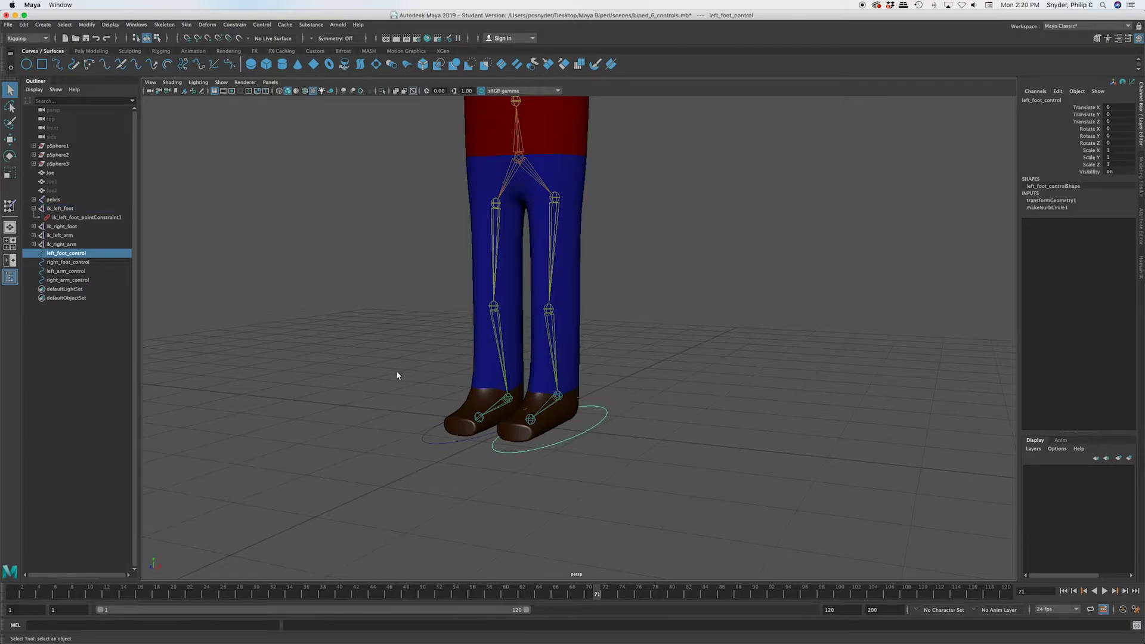
{"action": "left_click", "coordinate": [556, 400], "text": "shift"}
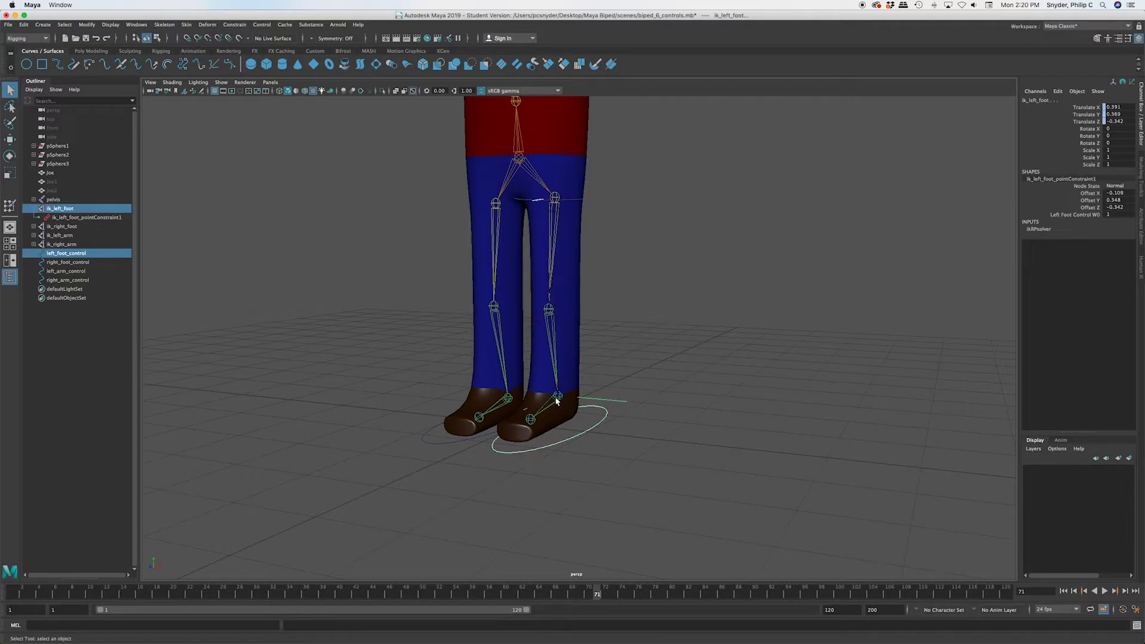
{"action": "left_click", "coordinate": [561, 397], "text": "shift"}
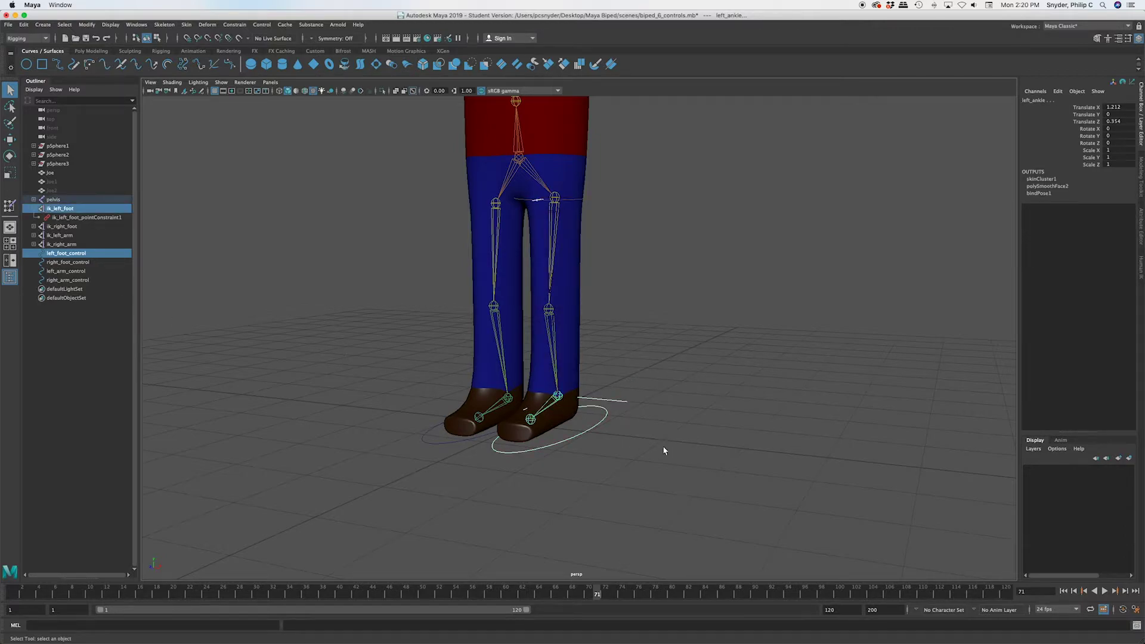
{"action": "left_click", "coordinate": [623, 401], "text": "shift"}
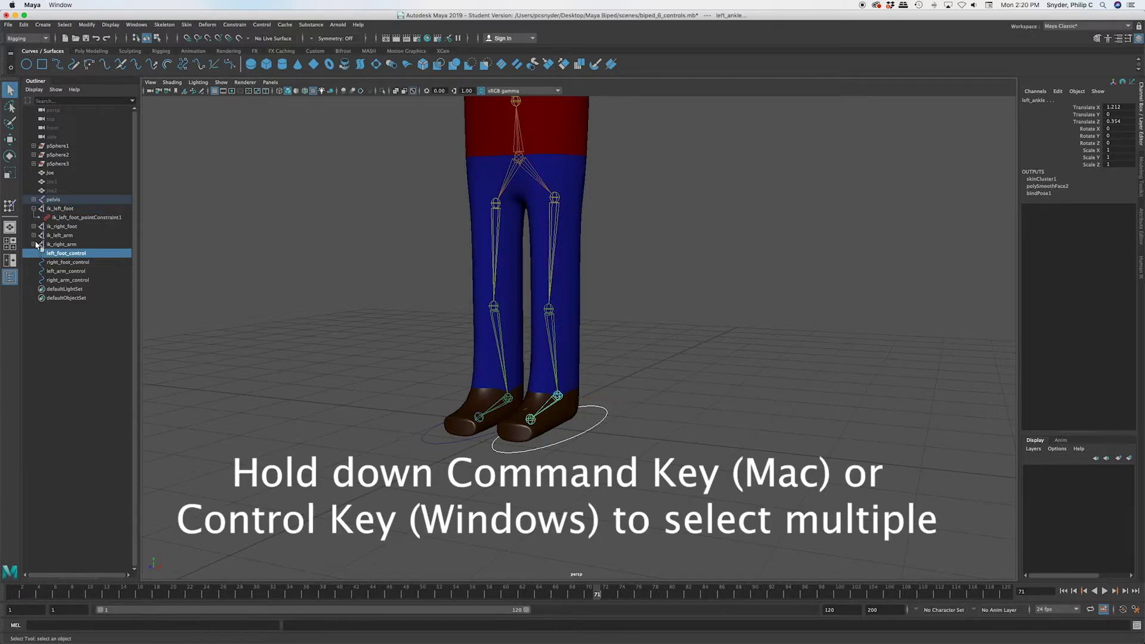
{"action": "left_click", "coordinate": [33, 201]}
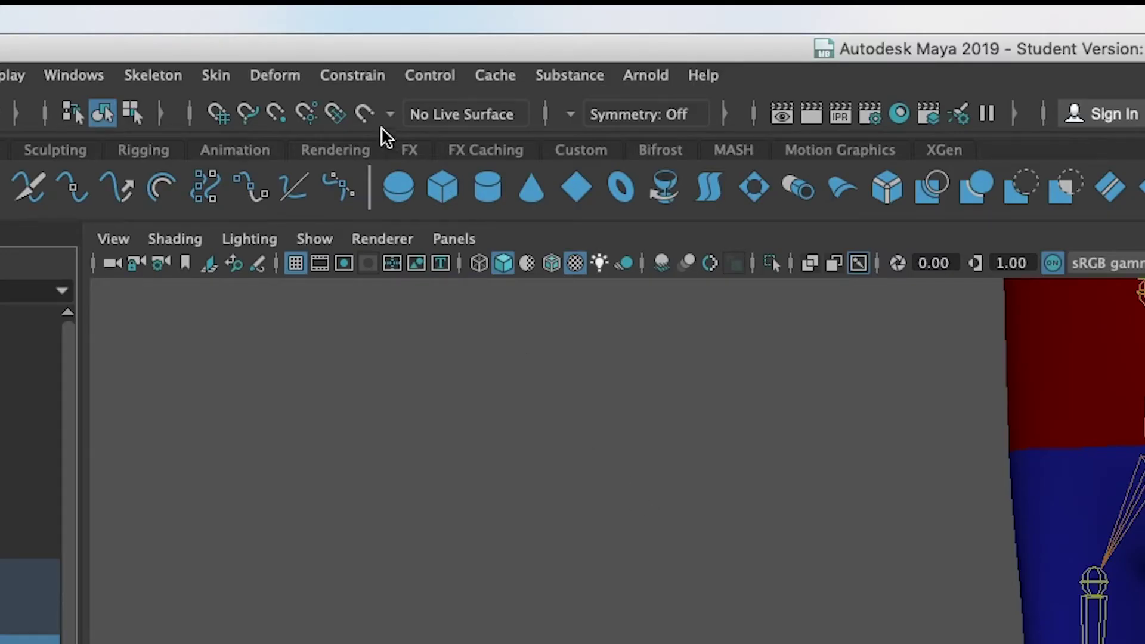
{"action": "left_click", "coordinate": [358, 69]}
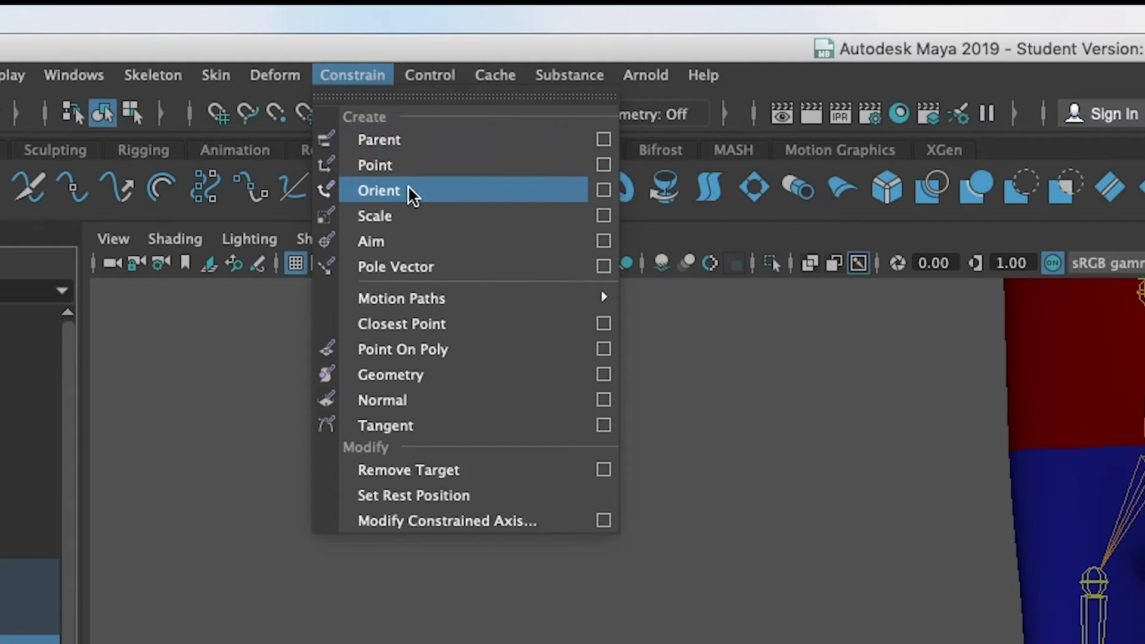
{"action": "left_click", "coordinate": [603, 189]}
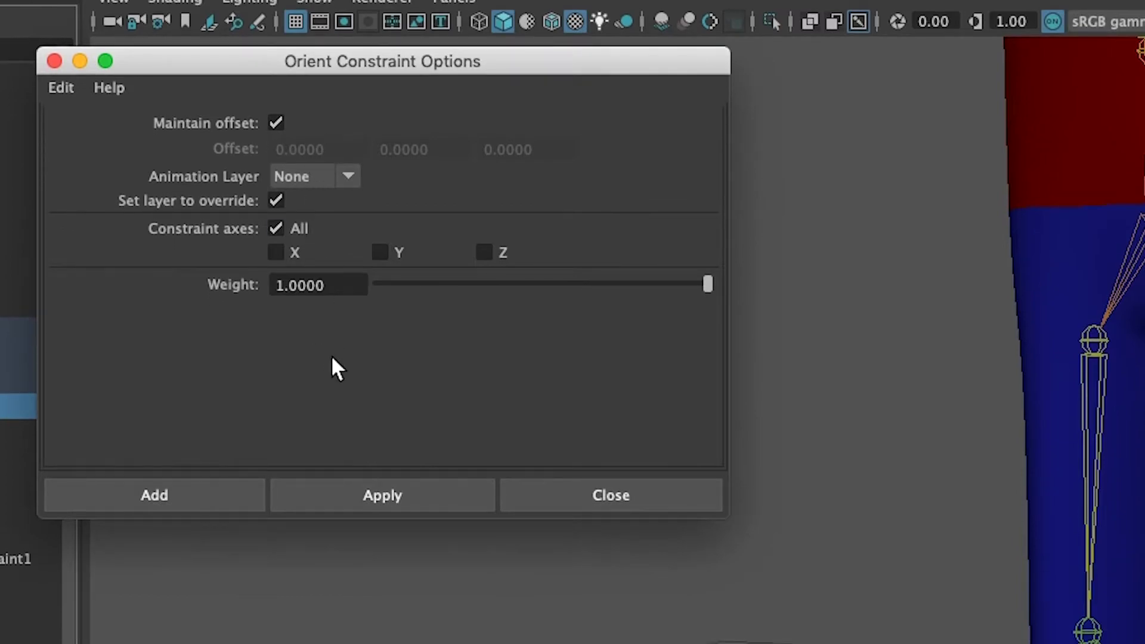
{"action": "left_click", "coordinate": [200, 507]}
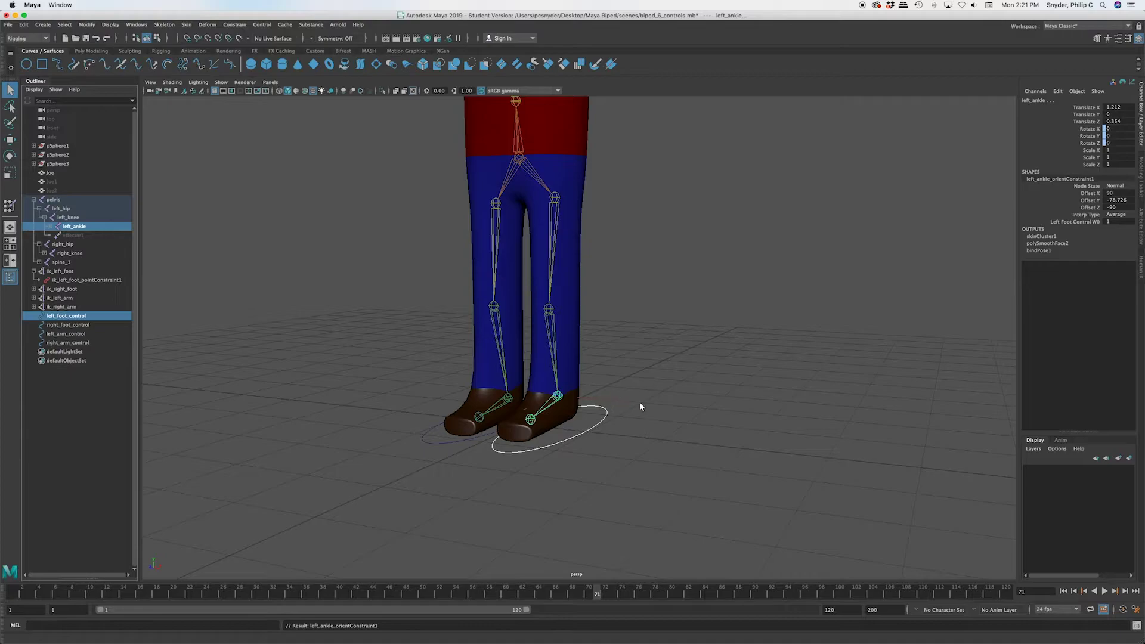
{"action": "left_click", "coordinate": [686, 446]}
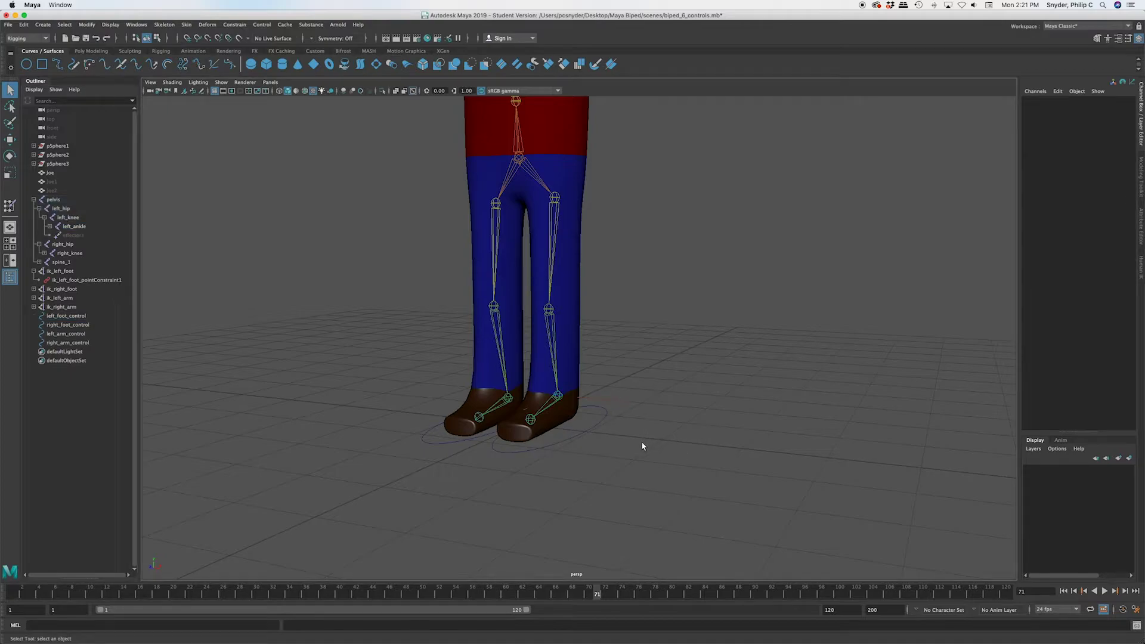
Test left_foot_control by rotating it about 12.3 degrees around Y and moving it slightly, undoing each change
{"action": "left_click", "coordinate": [594, 428]}
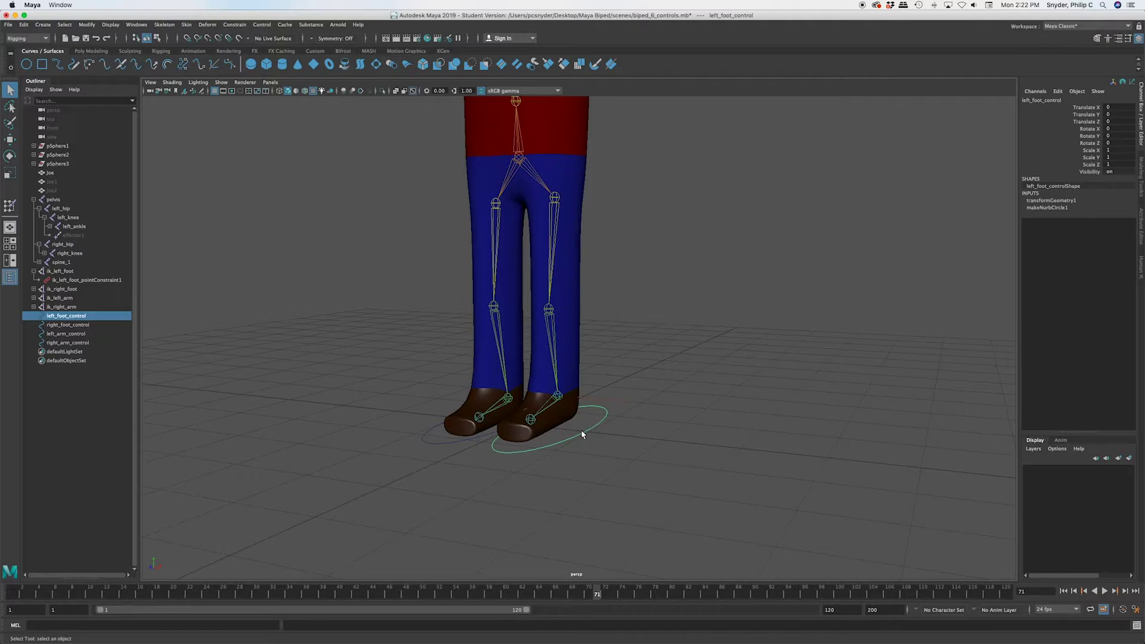
{"action": "key", "text": "e"}
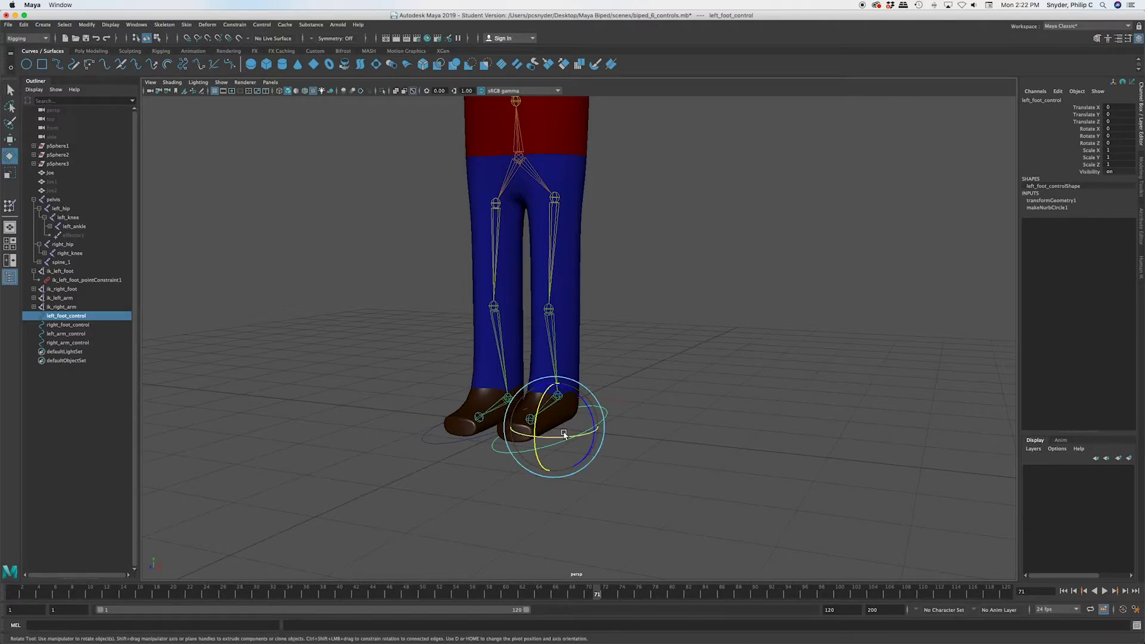
{"action": "mouse_move", "coordinate": [556, 440]}
{"action": "left_mouse_down"}
{"action": "mouse_move", "coordinate": [590, 435]}
{"action": "mouse_move", "coordinate": [548, 436]}
{"action": "mouse_move", "coordinate": [571, 447]}
{"action": "left_mouse_up"}
{"action": "key", "text": "ctrl+z"}
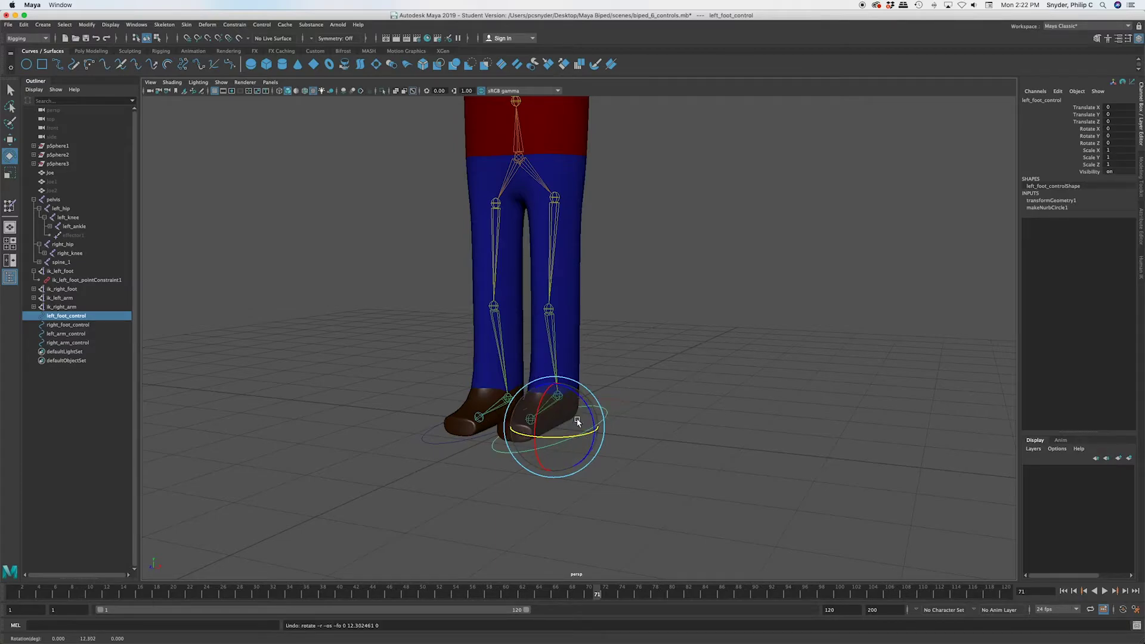
{"action": "key", "text": "w"}
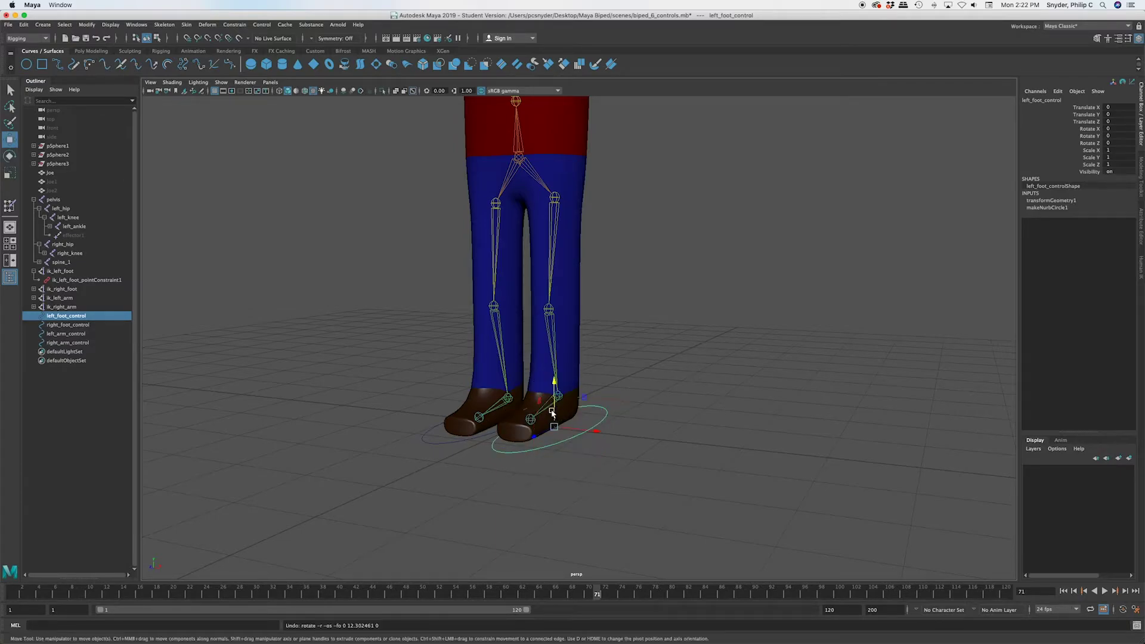
{"action": "mouse_move", "coordinate": [557, 428]}
{"action": "left_mouse_down"}
{"action": "mouse_move", "coordinate": [561, 364]}
{"action": "mouse_move", "coordinate": [560, 400]}
{"action": "mouse_move", "coordinate": [613, 373]}
{"action": "mouse_move", "coordinate": [517, 412]}
{"action": "mouse_move", "coordinate": [544, 424]}
{"action": "mouse_move", "coordinate": [583, 411]}
{"action": "mouse_move", "coordinate": [567, 435]}
{"action": "left_mouse_up"}
{"action": "key", "text": "ctrl+z"}
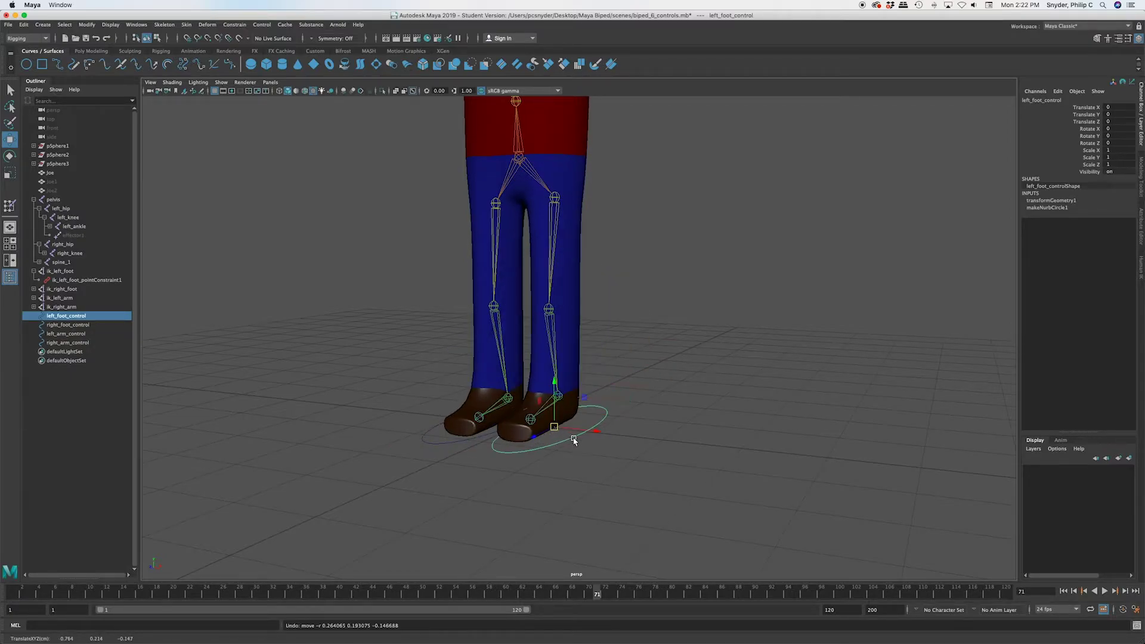
Test the leg rig by lowering the pelvis joint to about Translate Y 3.485, undo the move and clear the selection
{"action": "left_click", "coordinate": [519, 158]}
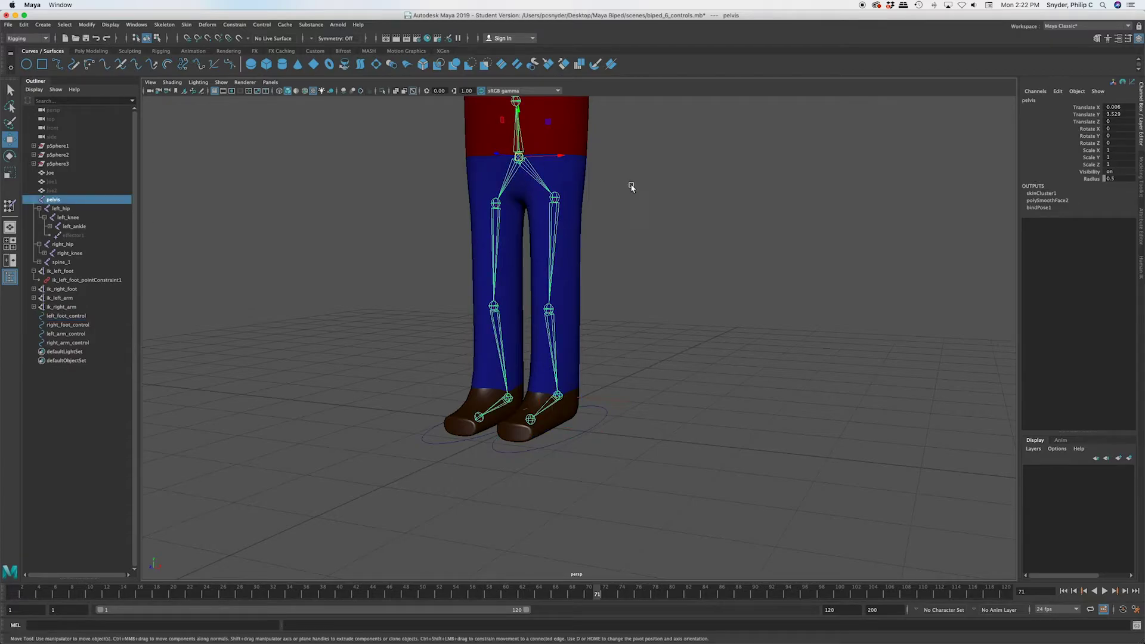
{"action": "left_click_drag", "start_coordinate": [518, 113], "coordinate": [549, 121]}
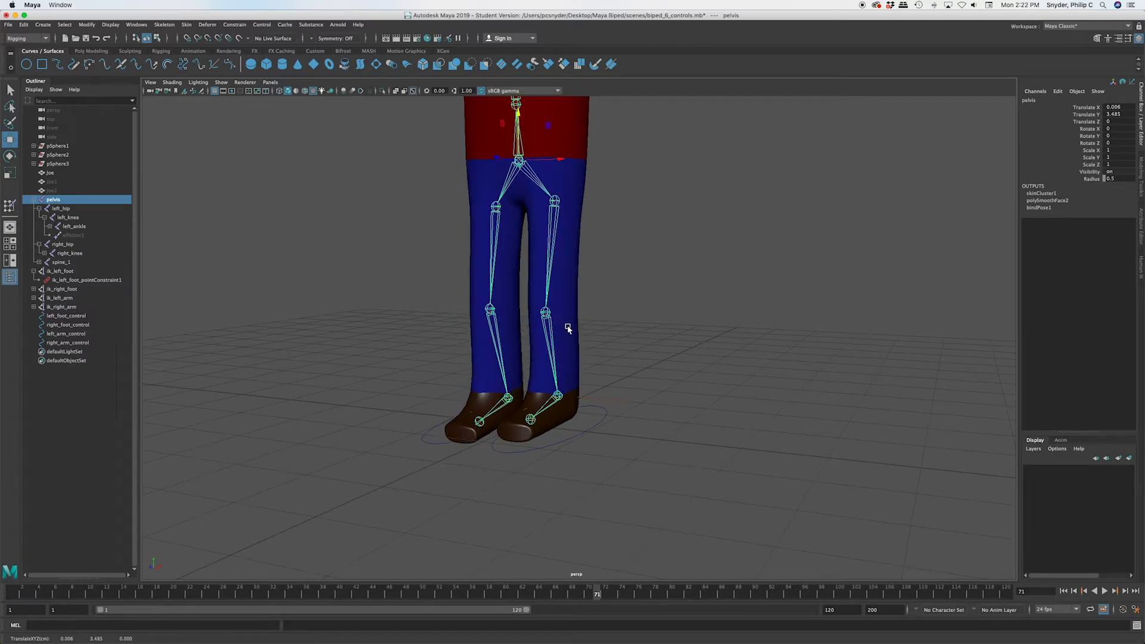
{"action": "key", "text": "z"}
{"action": "left_click", "coordinate": [534, 476]}
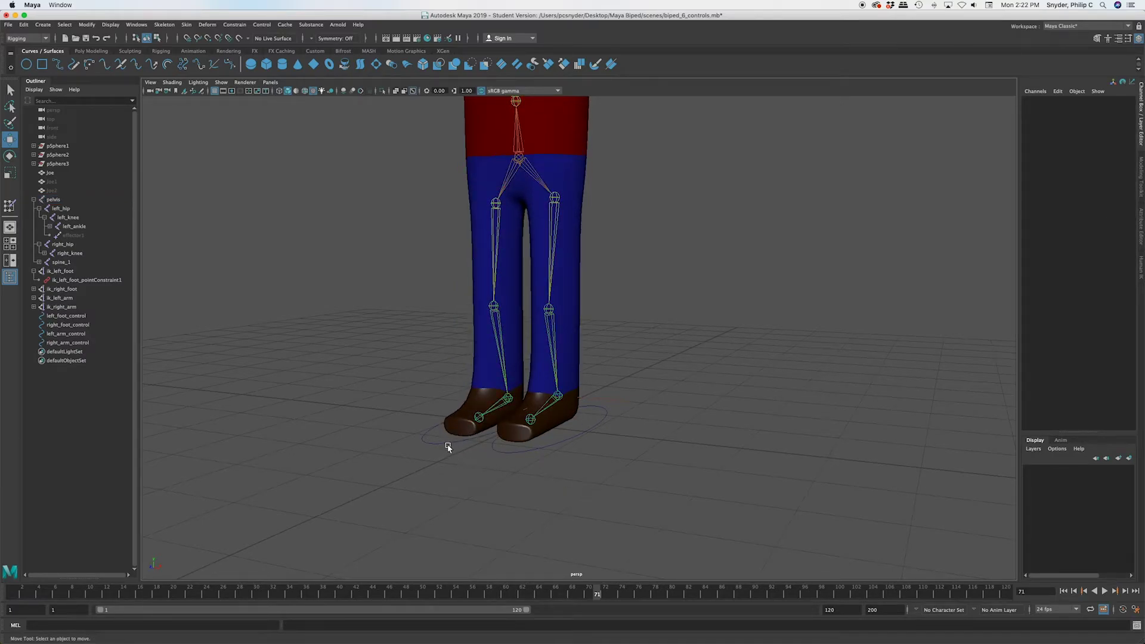
Point-constrain ik_right_foot to right_foot_control with Maintain offset on, all constraint axes and a weight of 1, leaving nothing selected
{"action": "left_click", "coordinate": [447, 442]}
{"action": "left_click_drag", "start_coordinate": [477, 429], "coordinate": [544, 428], "text": "alt"}
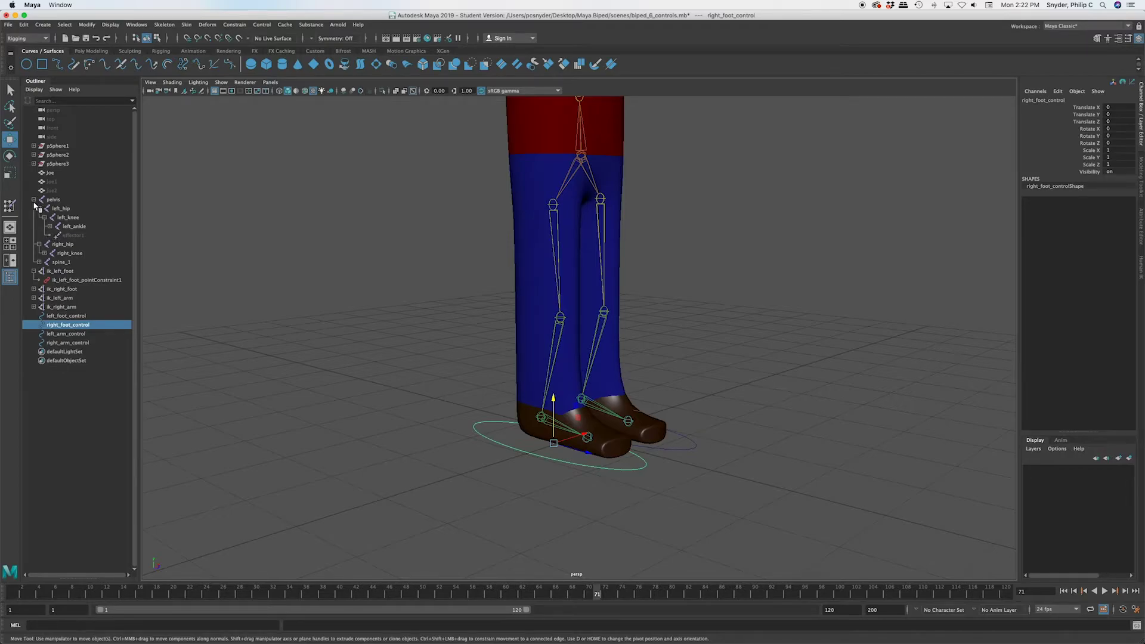
{"action": "left_click", "coordinate": [54, 289], "text": "ctrl"}
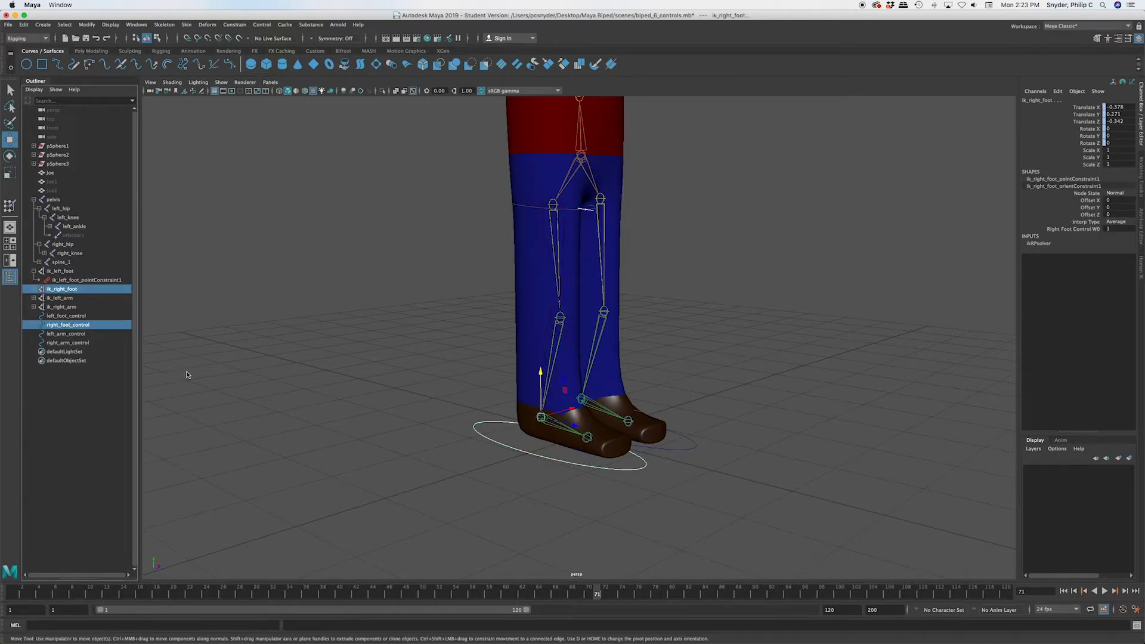
{"action": "left_click", "coordinate": [234, 25]}
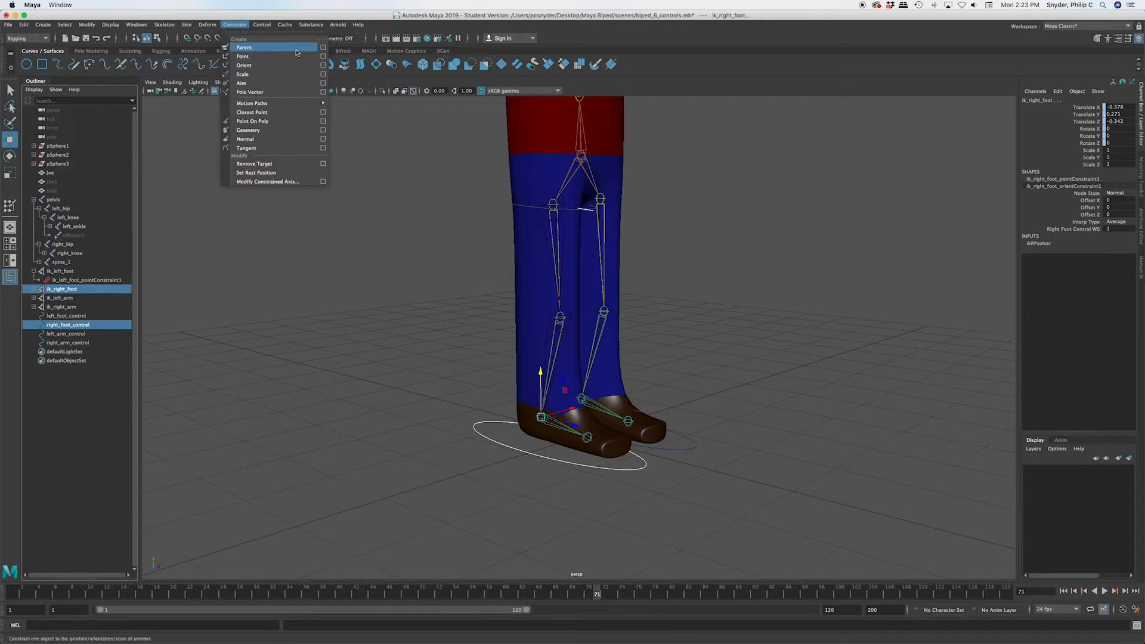
{"action": "left_click", "coordinate": [324, 56]}
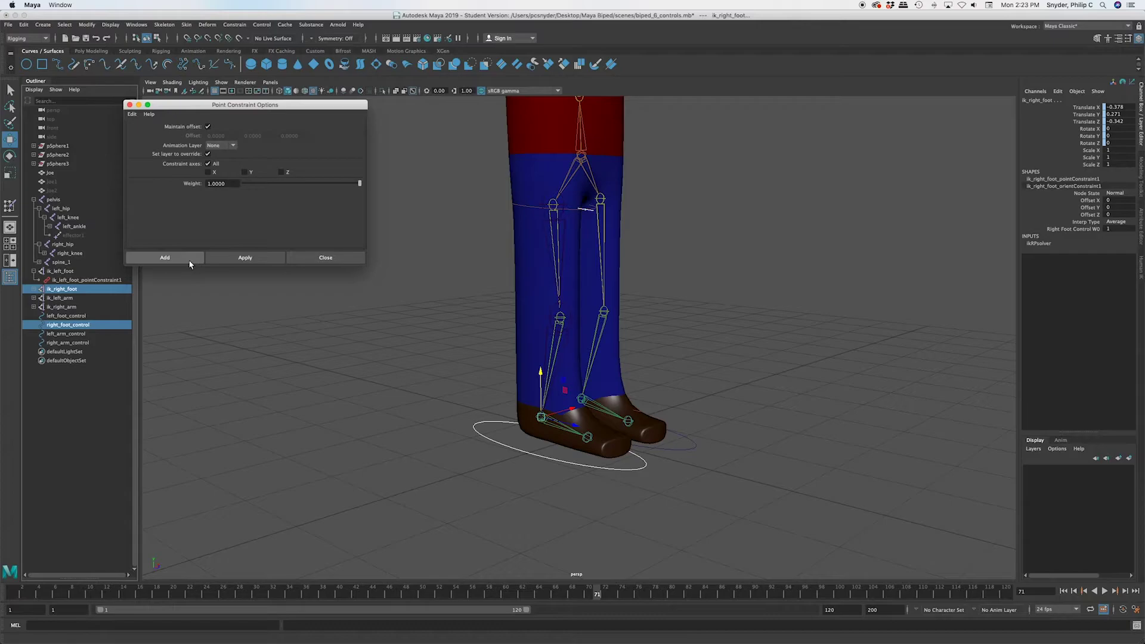
{"action": "left_click", "coordinate": [193, 259]}
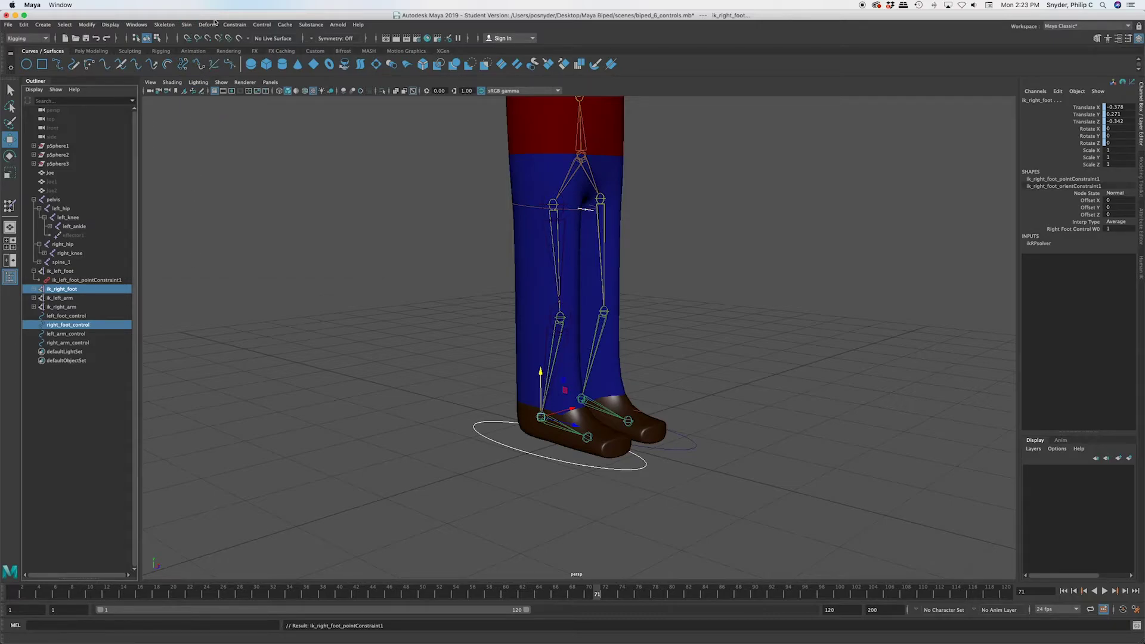
{"action": "left_click", "coordinate": [234, 24]}
{"action": "left_click", "coordinate": [542, 466]}
{"action": "left_click", "coordinate": [539, 460]}
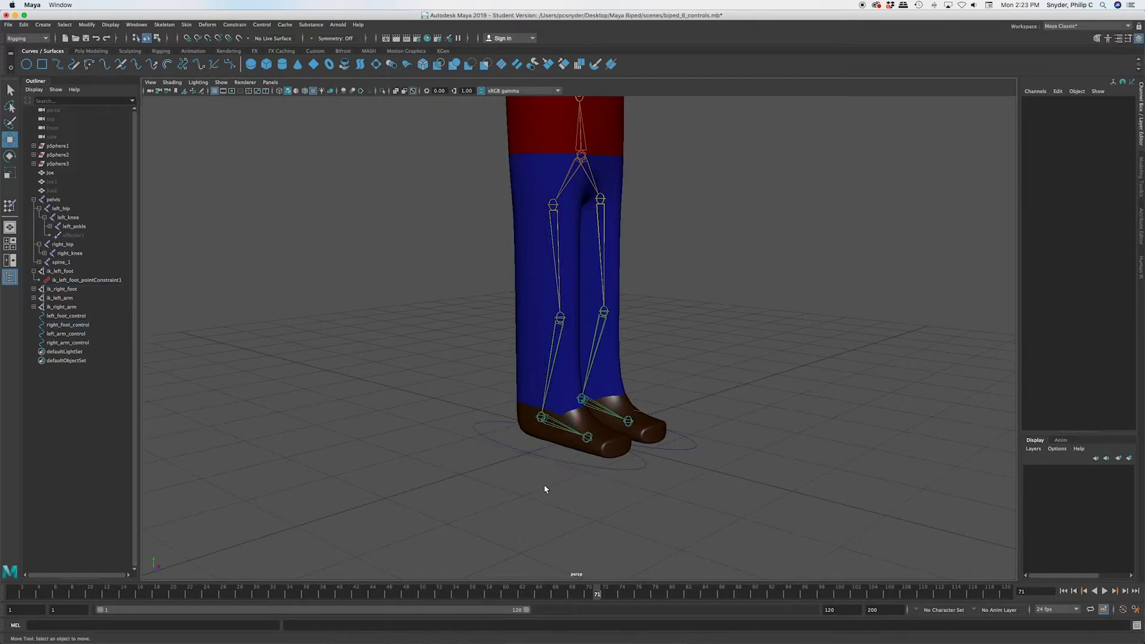
Orient-constrain the right_ankle joint to right_foot_control using the existing orient constraint settings
{"action": "left_click", "coordinate": [542, 460]}
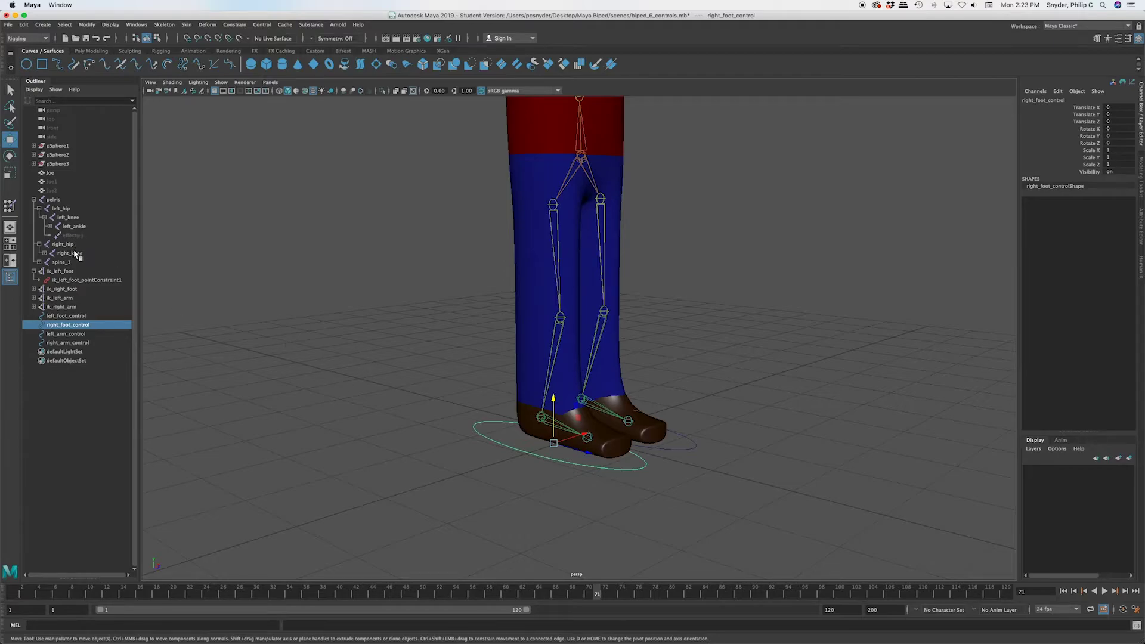
{"action": "left_click", "coordinate": [44, 253]}
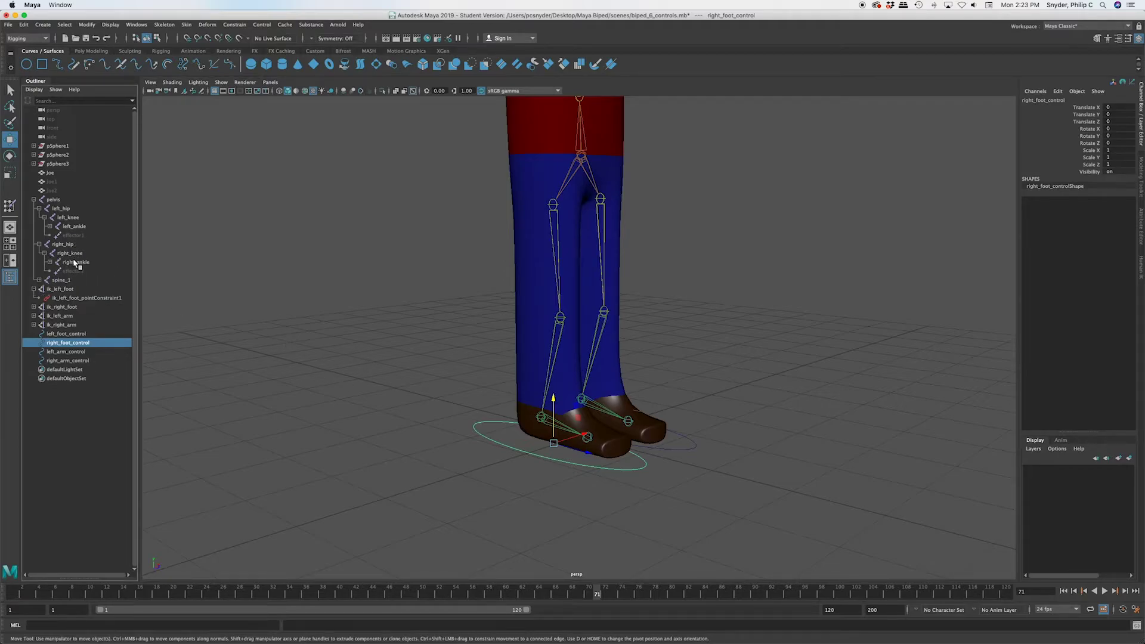
{"action": "left_click", "coordinate": [75, 263], "text": "ctrl"}
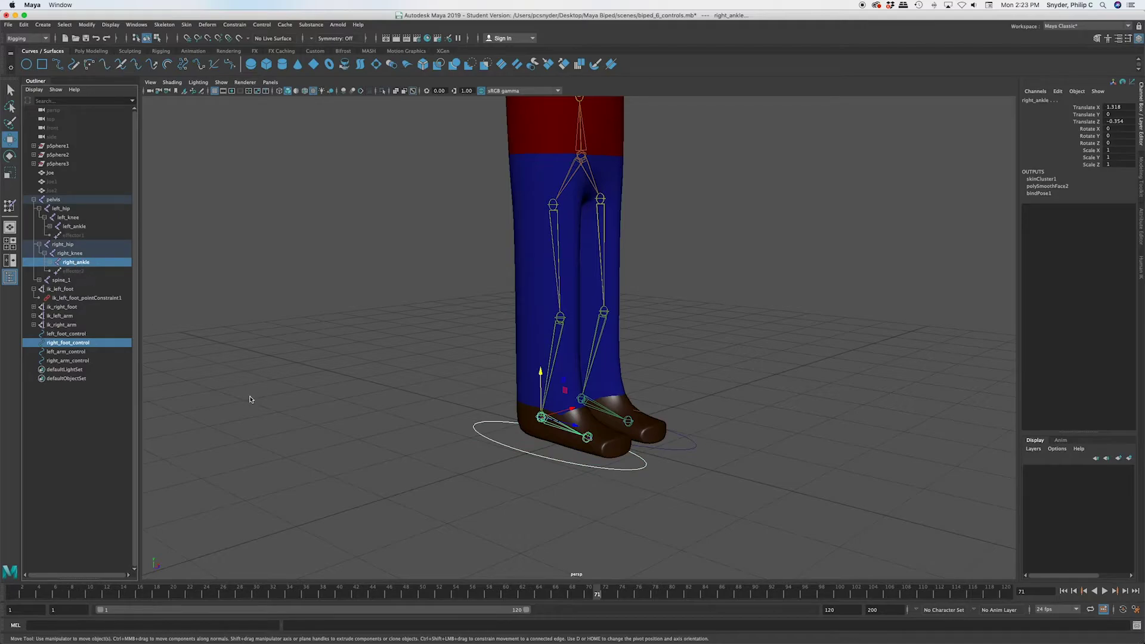
{"action": "left_click", "coordinate": [243, 25]}
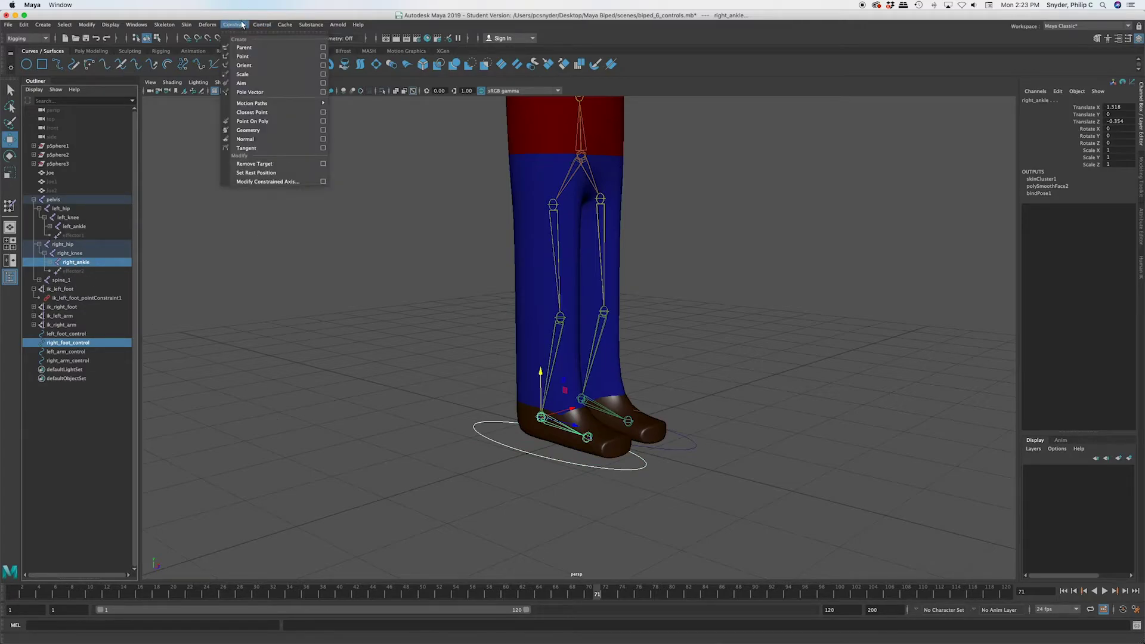
{"action": "left_click", "coordinate": [244, 65]}
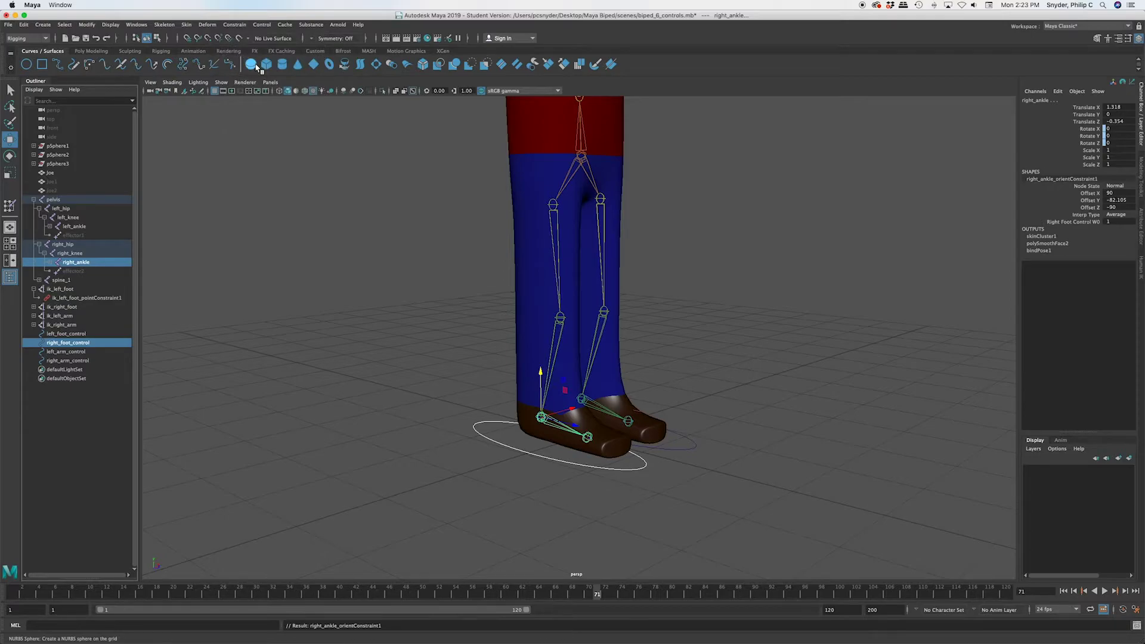
Test the leg rig by raising the pelvis joint to about Translate Y 3.732, and undo the move
{"action": "left_click", "coordinate": [581, 158]}
{"action": "mouse_move", "coordinate": [582, 117]}
{"action": "left_mouse_down"}
{"action": "mouse_move", "coordinate": [588, 184]}
{"action": "mouse_move", "coordinate": [585, 64]}
{"action": "mouse_move", "coordinate": [585, 95]}
{"action": "left_mouse_up"}
{"action": "key", "text": "z"}
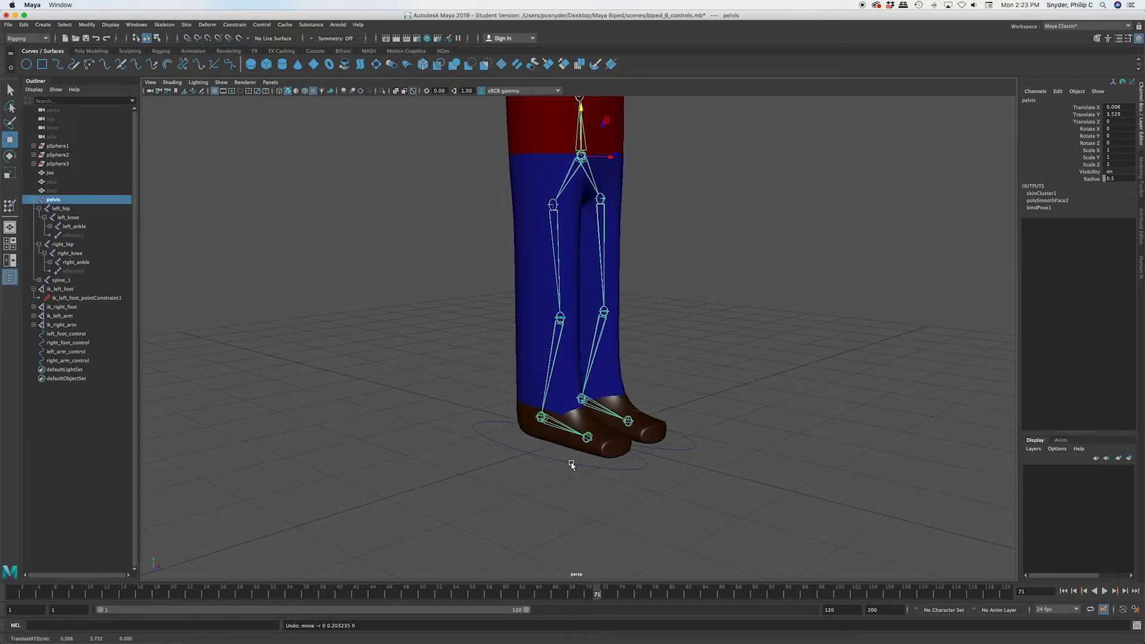
Raise the pelvis joint until both feet lift clear above the foot control circles
{"action": "left_click", "coordinate": [571, 464]}
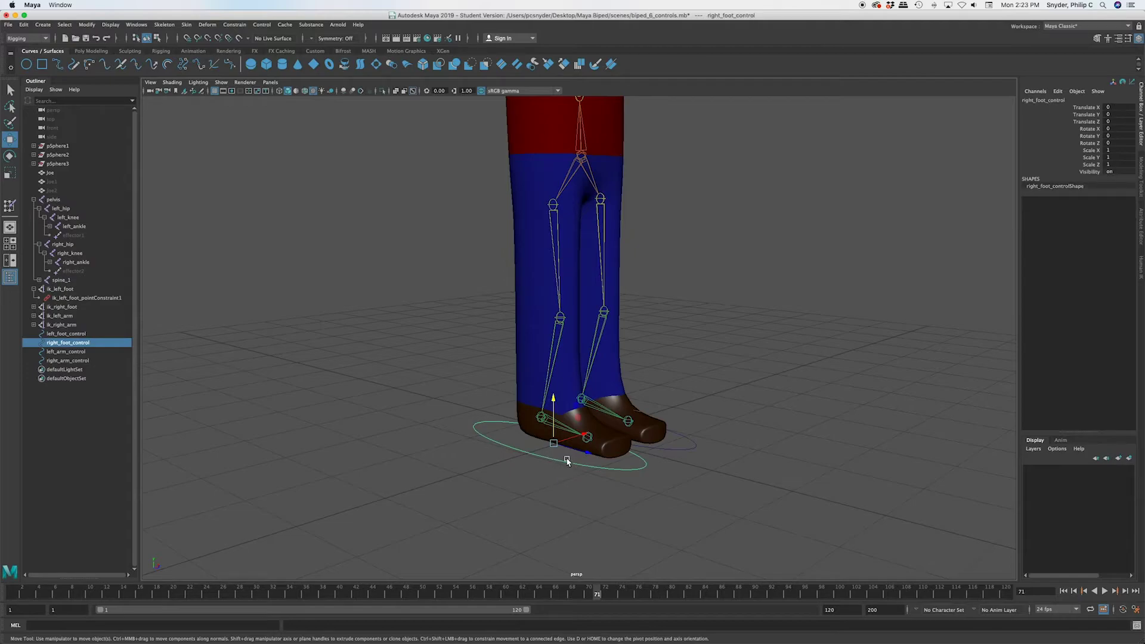
{"action": "left_click", "coordinate": [618, 490]}
{"action": "left_click", "coordinate": [572, 463]}
{"action": "left_click", "coordinate": [583, 155]}
{"action": "left_click_drag", "start_coordinate": [582, 120], "coordinate": [576, 58]}
Test right_foot_control by rotating it about 7.9 degrees around X, raising it to about Translate Y 0.951, and rotating it again
{"action": "left_click", "coordinate": [582, 468]}
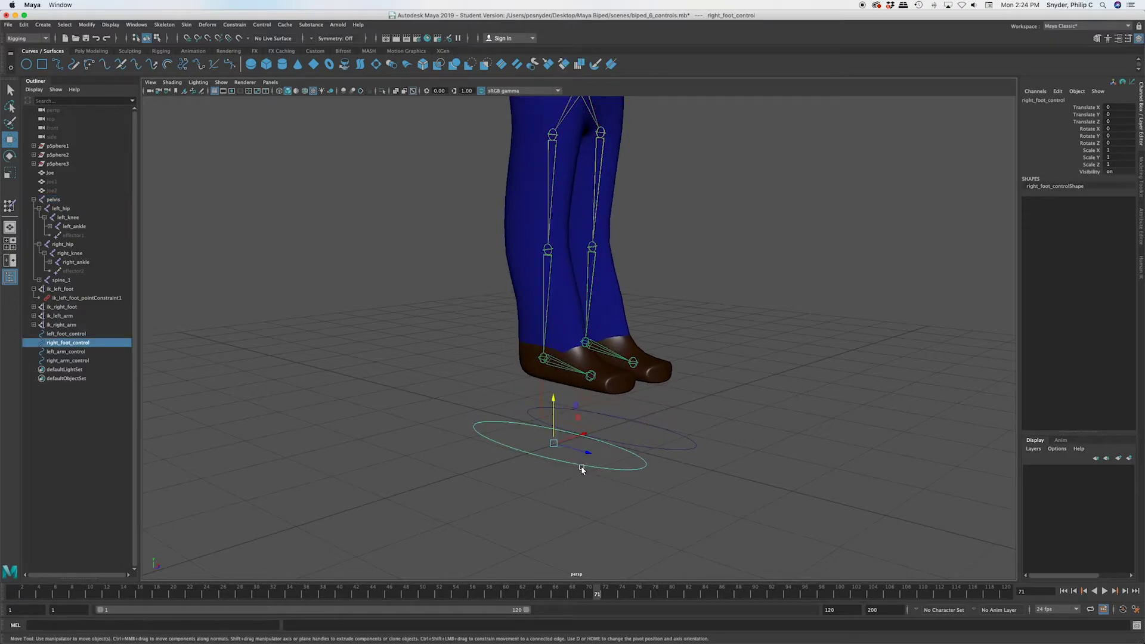
{"action": "key", "text": "e"}
{"action": "mouse_move", "coordinate": [573, 434]}
{"action": "left_mouse_down"}
{"action": "mouse_move", "coordinate": [583, 459]}
{"action": "mouse_move", "coordinate": [572, 434]}
{"action": "left_mouse_up"}
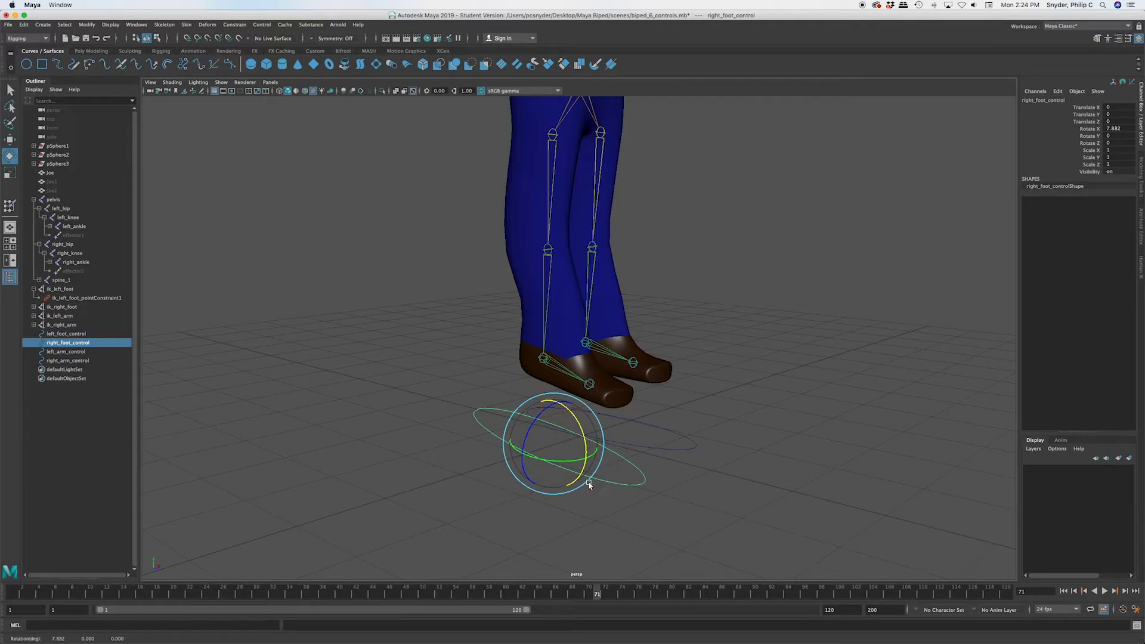
{"action": "key", "text": "w"}
{"action": "left_click_drag", "start_coordinate": [558, 413], "coordinate": [532, 323]}
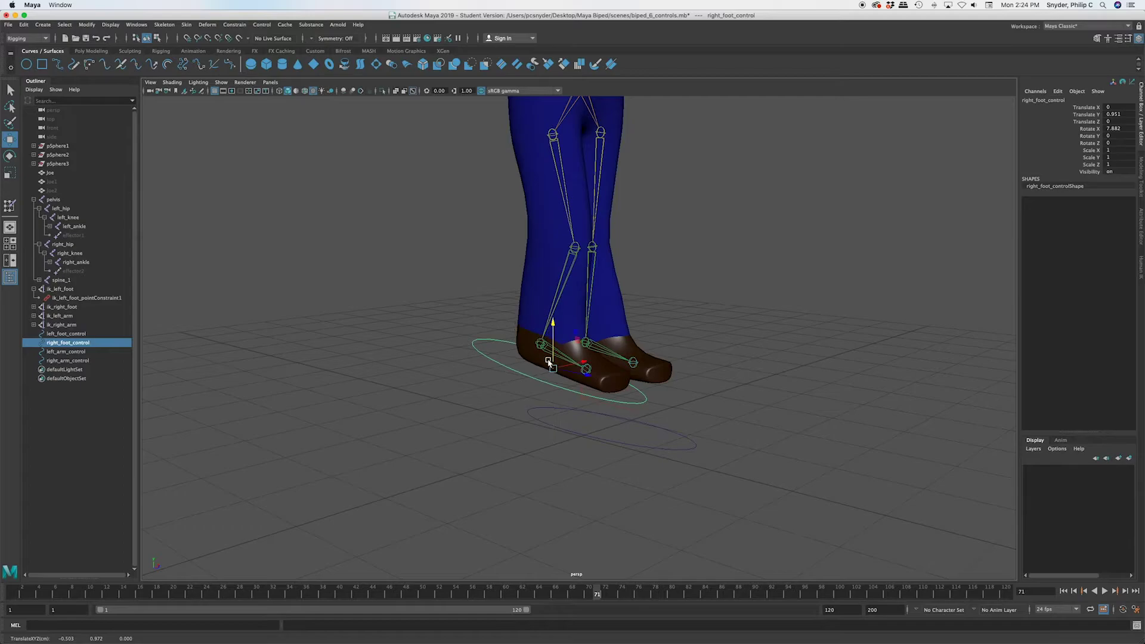
{"action": "key", "text": "e"}
{"action": "left_click_drag", "start_coordinate": [581, 360], "coordinate": [573, 414]}
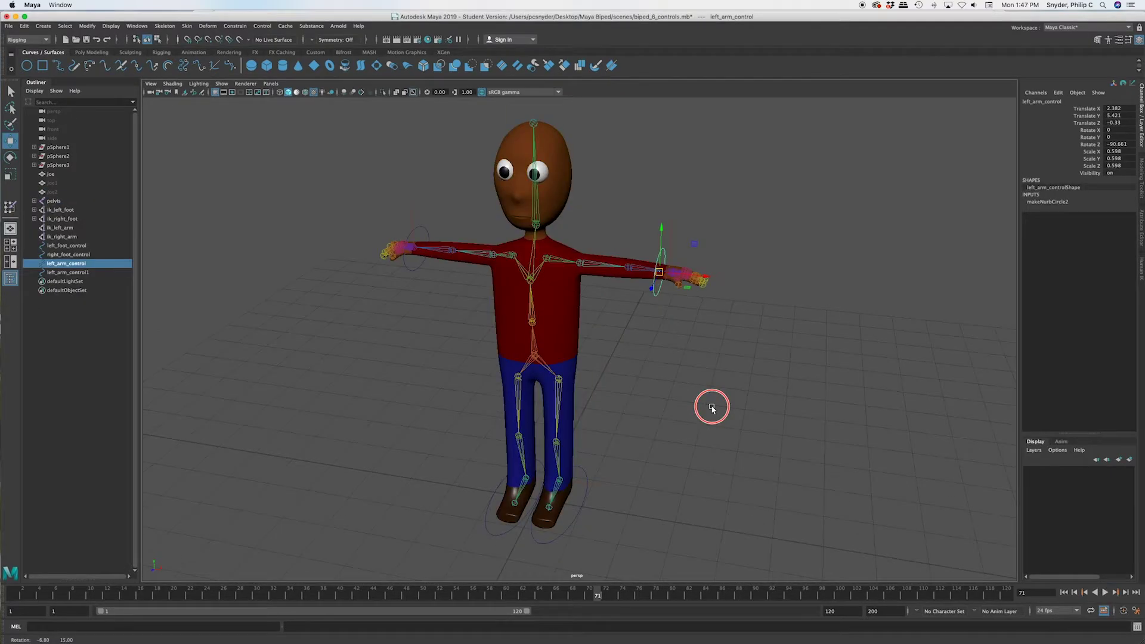
Freeze the transformations of both arm control circles, left_arm_control and left_arm_control1
{"action": "left_click_drag", "start_coordinate": [712, 408], "coordinate": [714, 409], "text": "alt"}
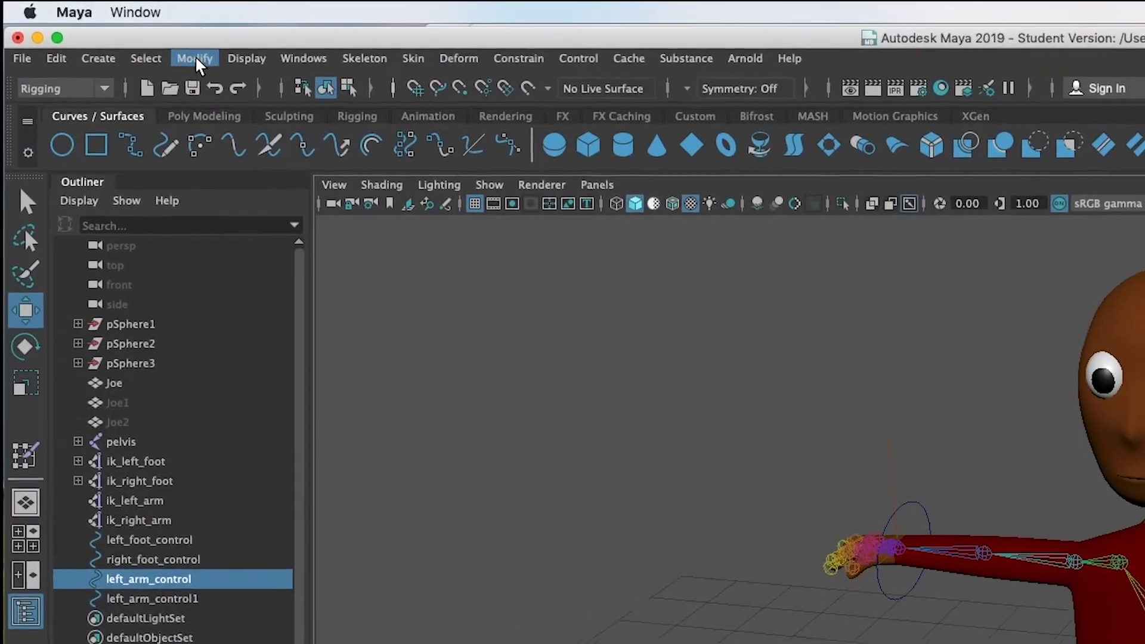
{"action": "left_click", "coordinate": [196, 59]}
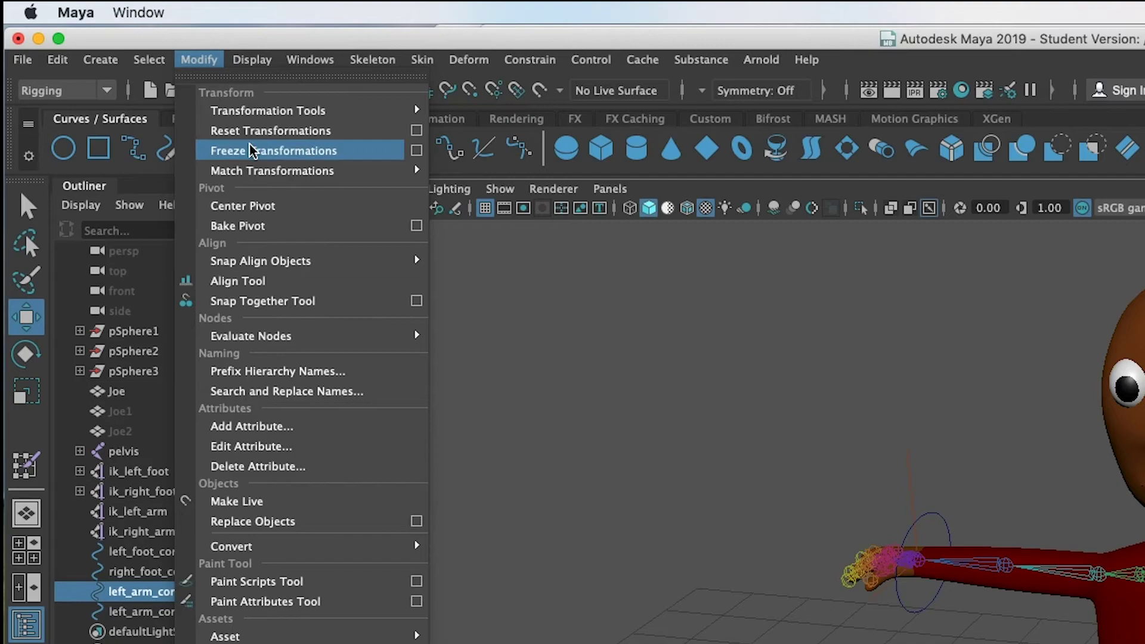
{"action": "left_click", "coordinate": [247, 150]}
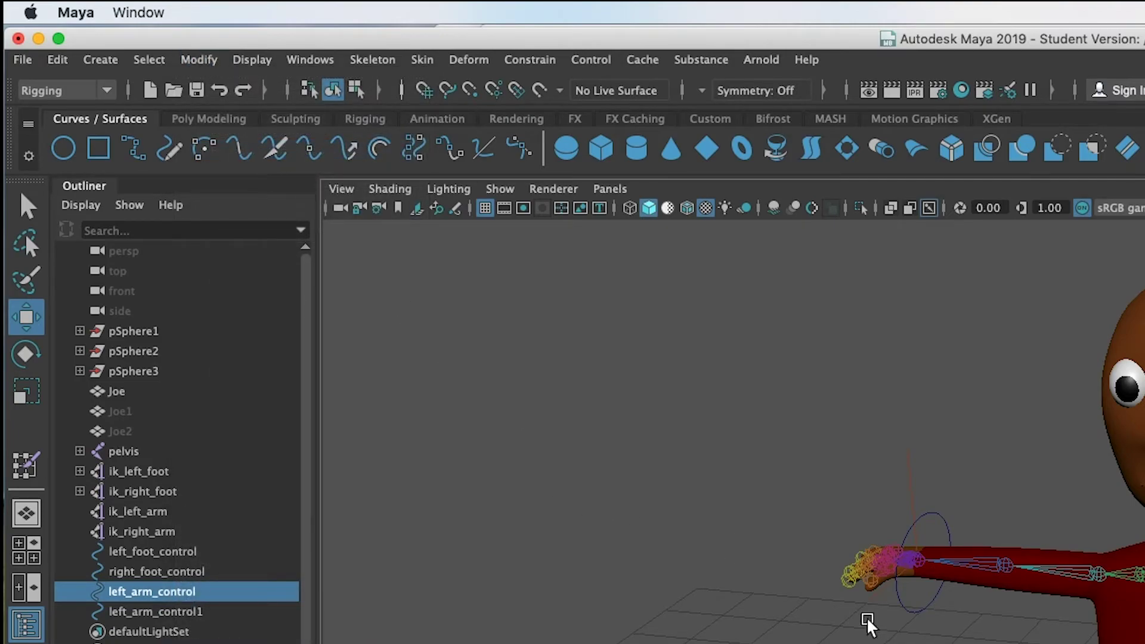
{"action": "left_click", "coordinate": [923, 613]}
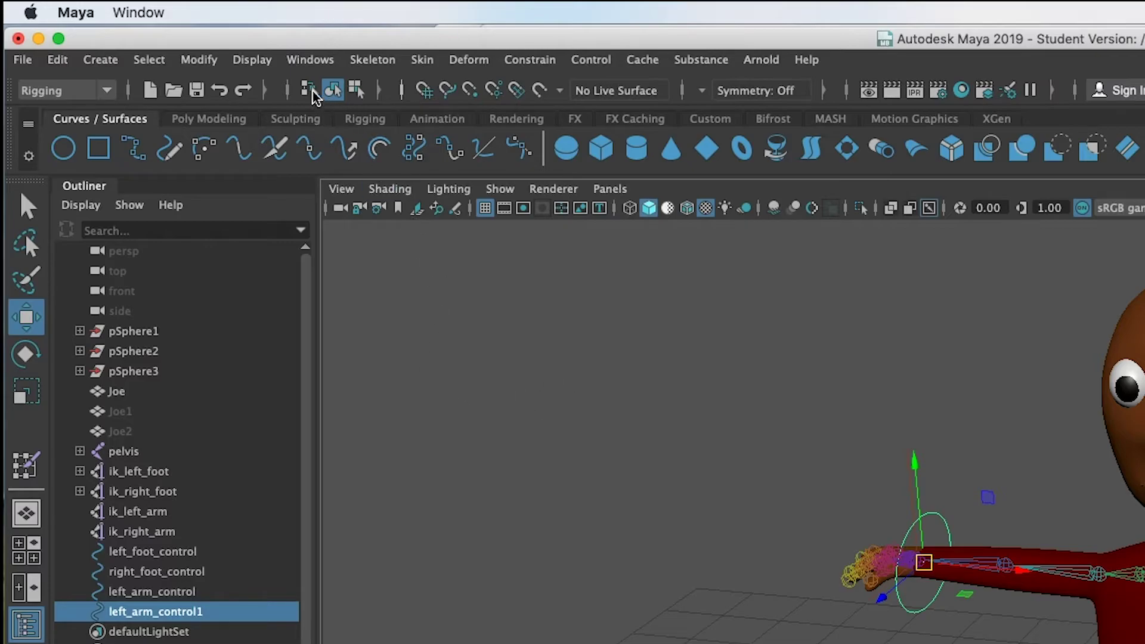
{"action": "left_click", "coordinate": [199, 59]}
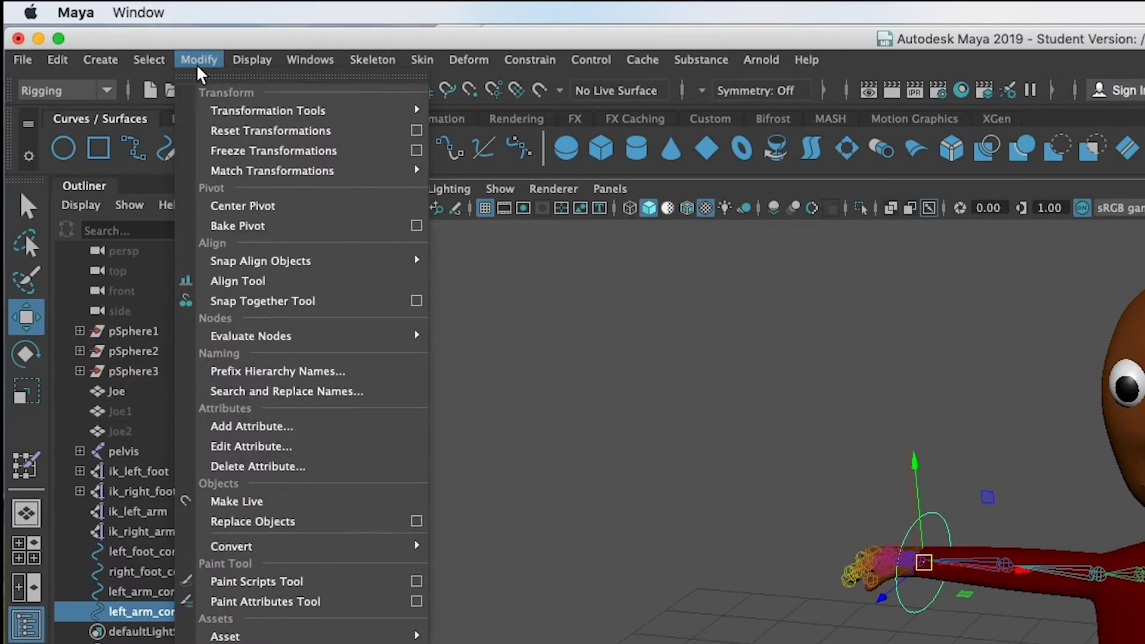
{"action": "left_click", "coordinate": [268, 151]}
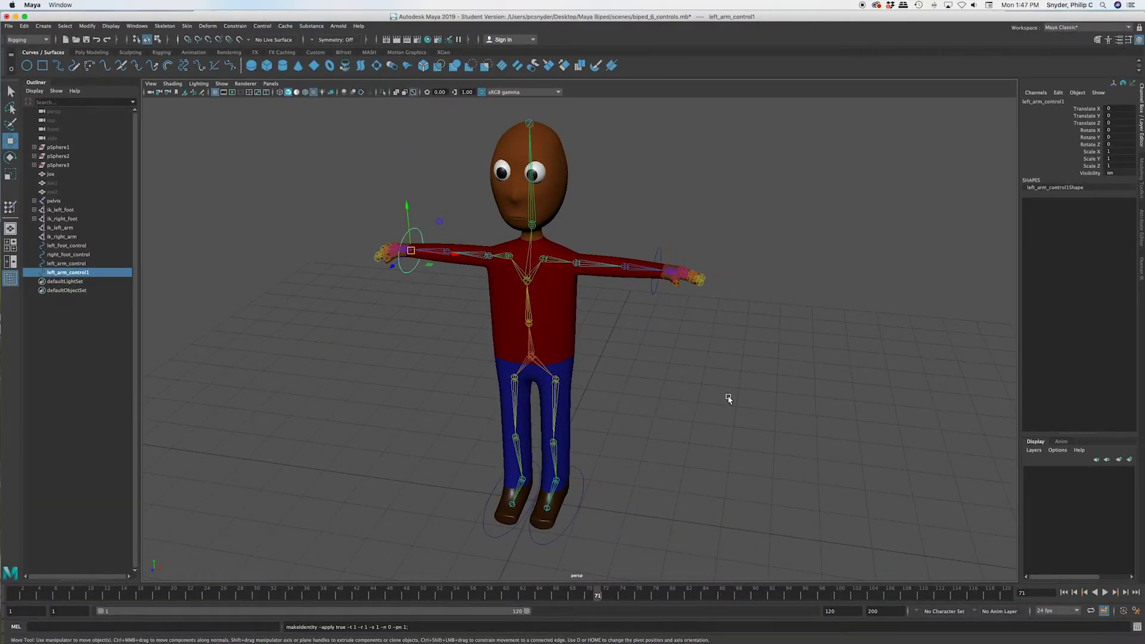
Point-constrain ik_left_arm to left_arm_control with Maintain offset on, all constraint axes and a weight of 1
{"action": "left_click", "coordinate": [672, 322]}
{"action": "left_click", "coordinate": [653, 293]}
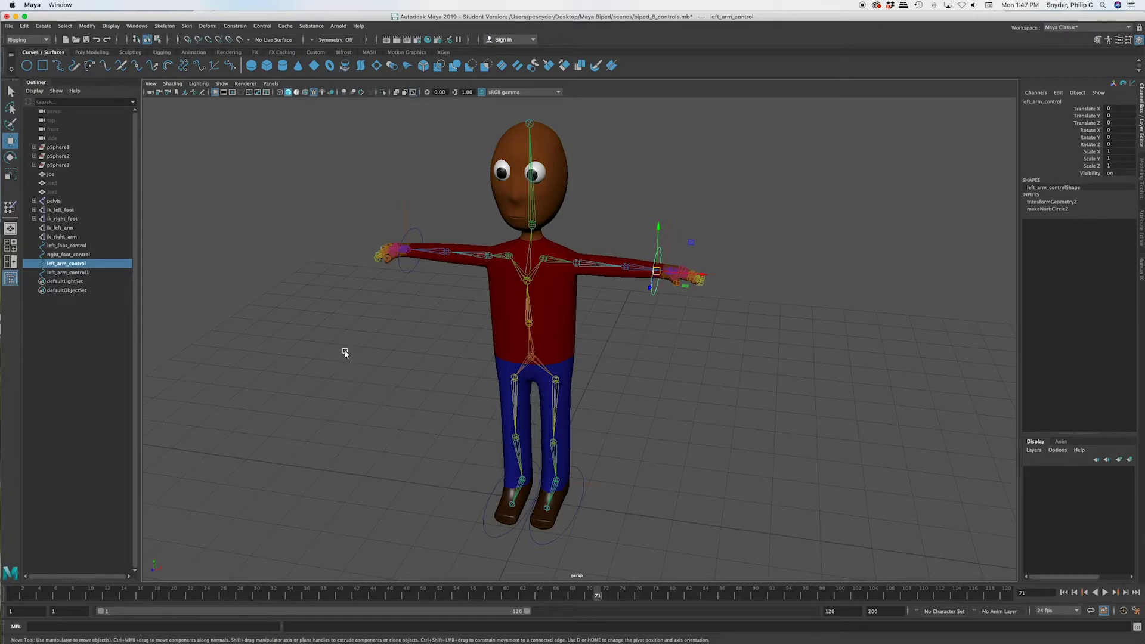
{"action": "left_click", "coordinate": [68, 227], "text": "ctrl"}
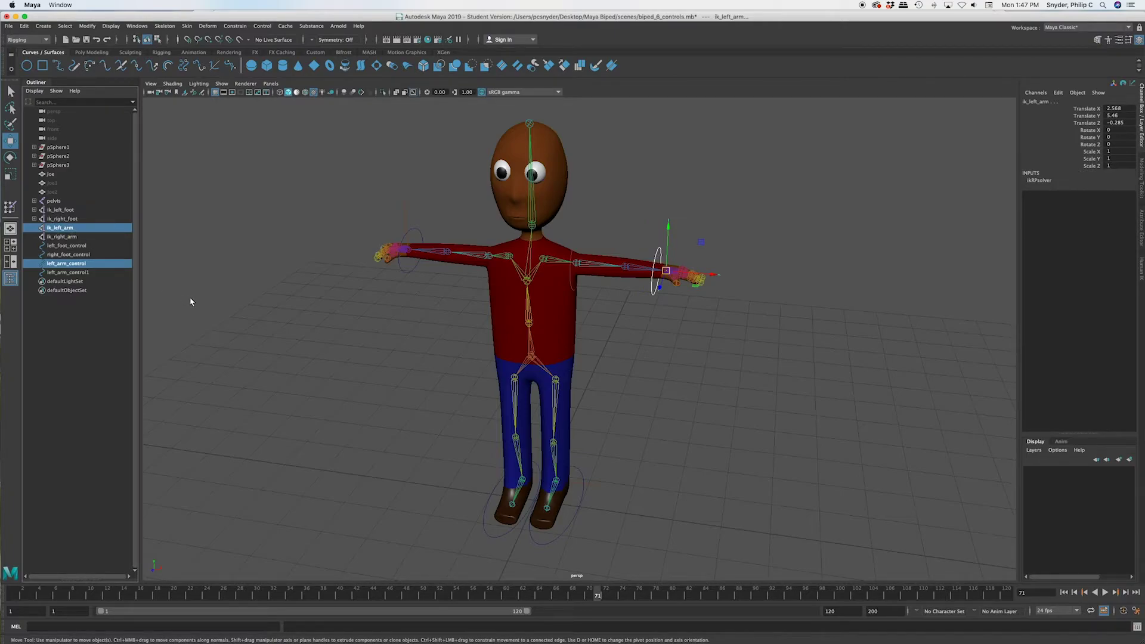
{"action": "left_click", "coordinate": [235, 26]}
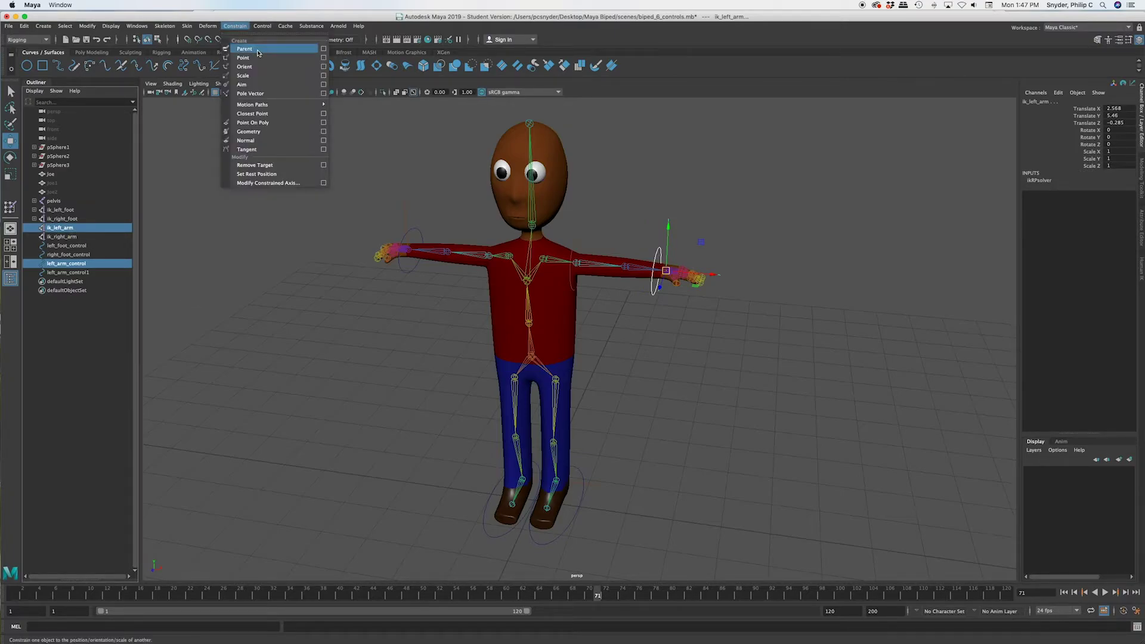
{"action": "left_click", "coordinate": [324, 58]}
{"action": "left_click", "coordinate": [180, 258]}
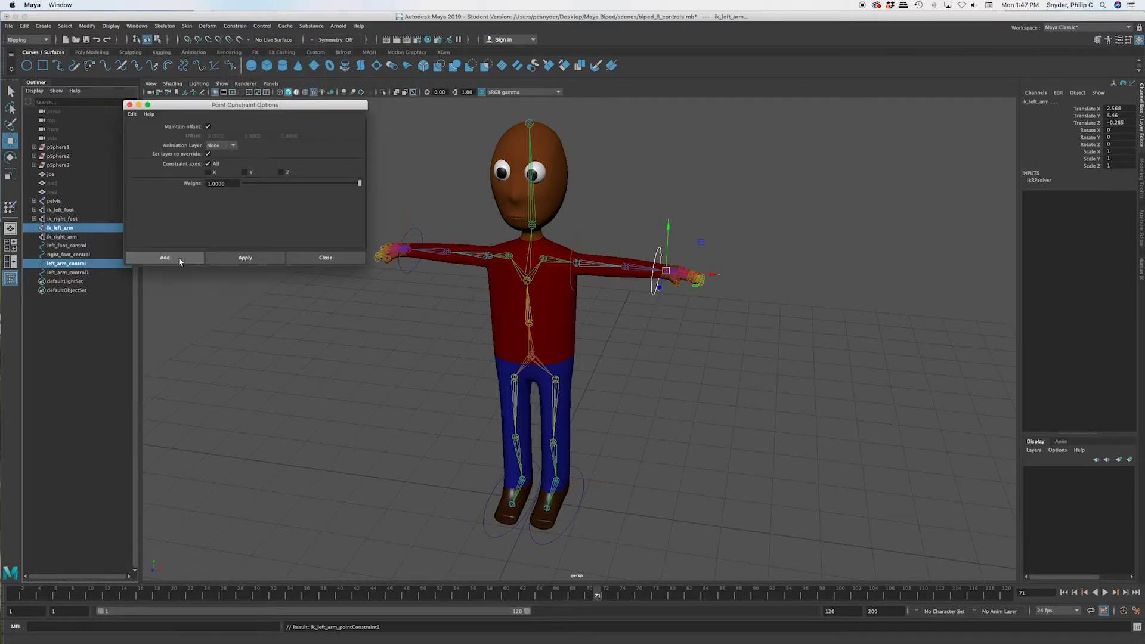
Orient-constrain ik_left_arm to left_arm_control with Maintain offset on, all constraint axes and a weight of 1
{"action": "left_click", "coordinate": [238, 27]}
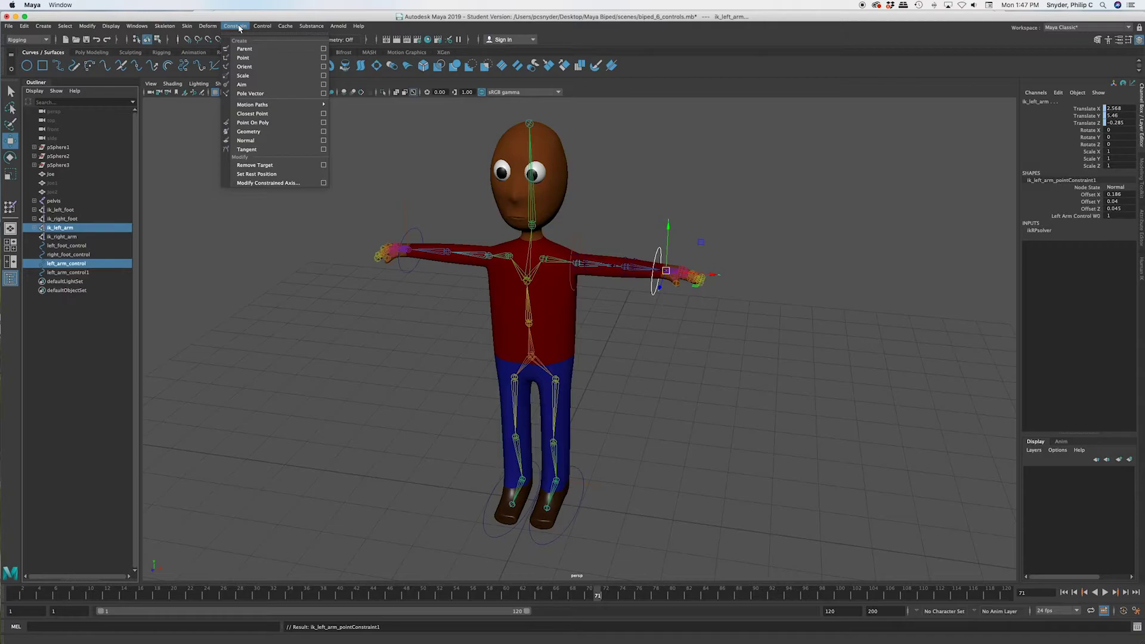
{"action": "left_click", "coordinate": [323, 67]}
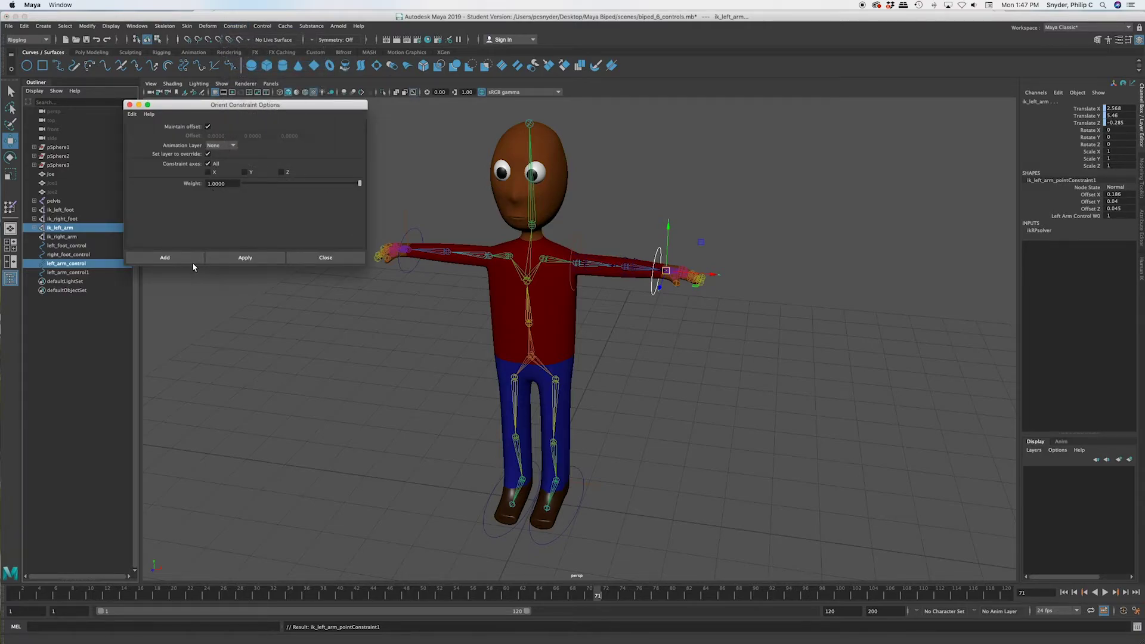
{"action": "left_click", "coordinate": [189, 259]}
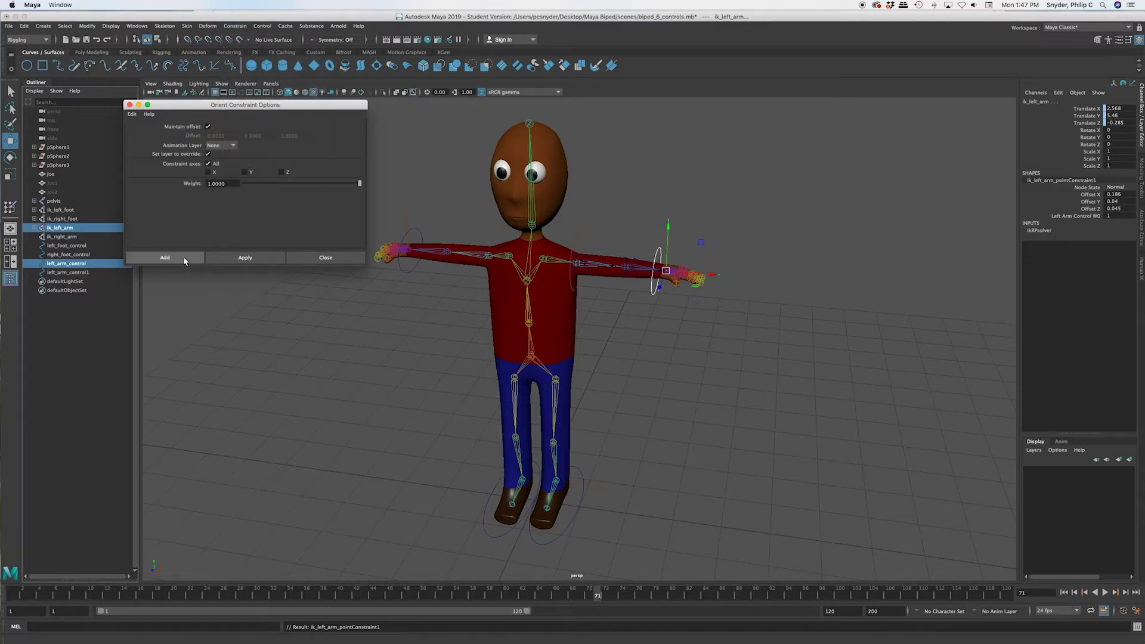
Rename the control circle left_arm_control1 as right_arm_control
{"action": "left_click", "coordinate": [412, 270]}
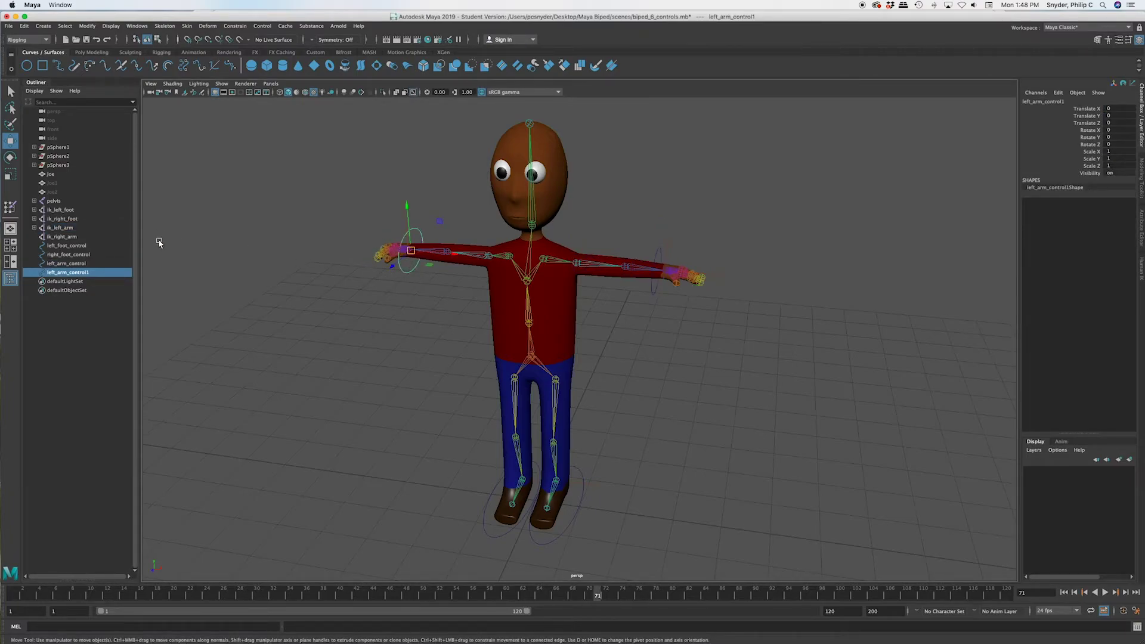
{"action": "double_click", "coordinate": [66, 273]}
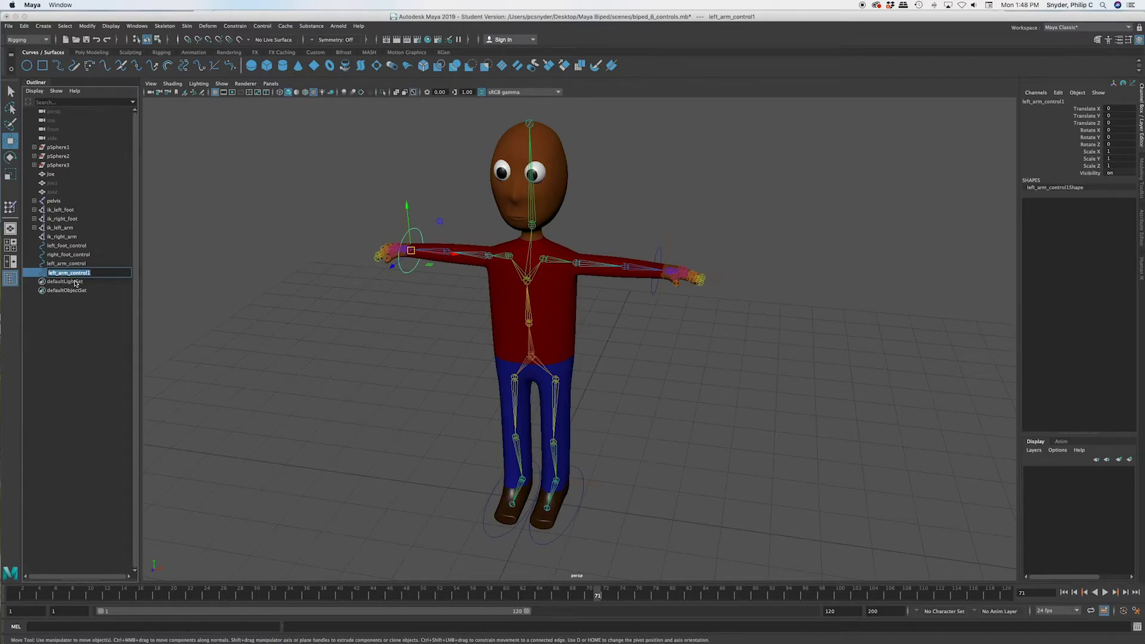
{"action": "left_click", "coordinate": [58, 274]}
{"action": "type", "text": "right_"}
{"action": "key", "text": "End"}
{"action": "key", "text": "BackSpace"}
{"action": "left_click", "coordinate": [422, 340]}
Point-constrain ik_right_arm to right_arm_control with Maintain offset on, all constraint axes and a weight of 1
{"action": "left_click", "coordinate": [413, 275]}
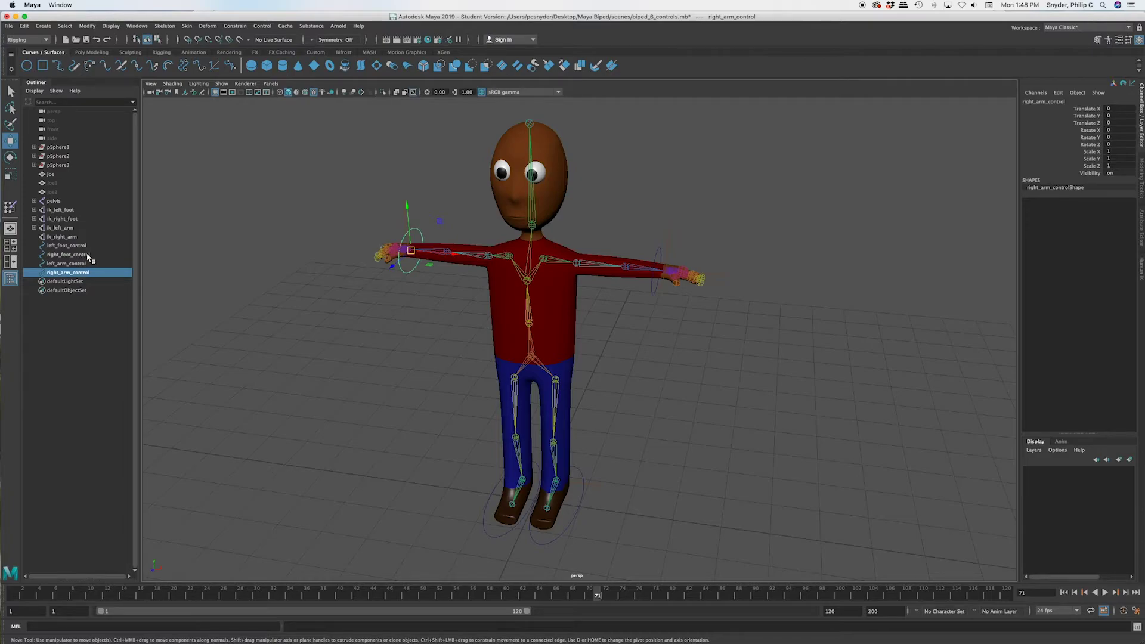
{"action": "left_click", "coordinate": [62, 237], "text": "ctrl"}
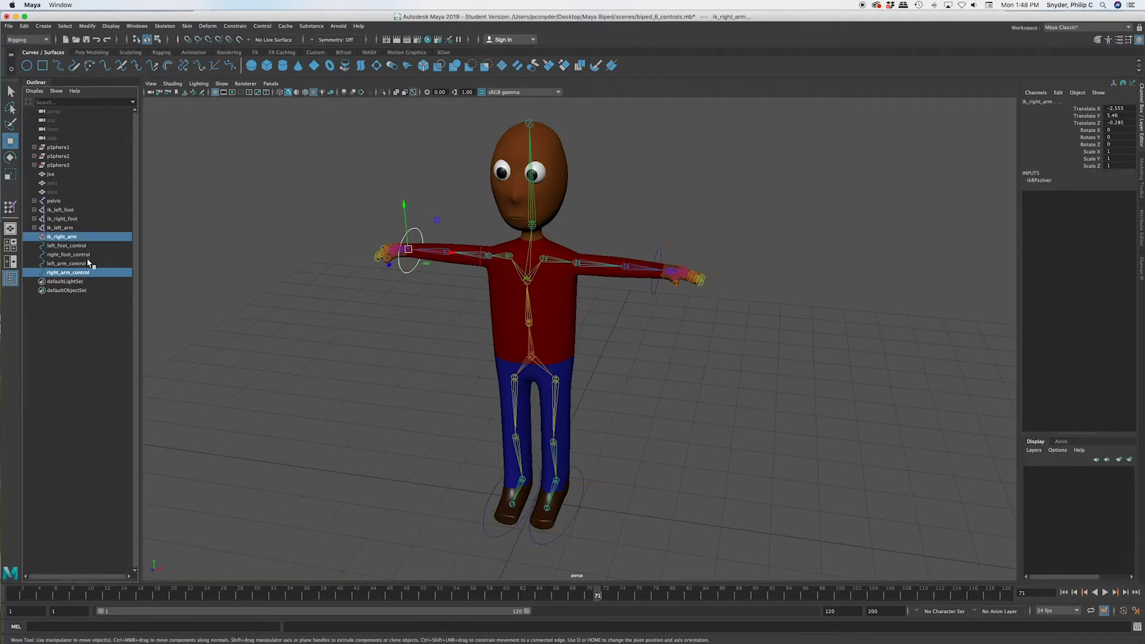
{"action": "left_click", "coordinate": [234, 26]}
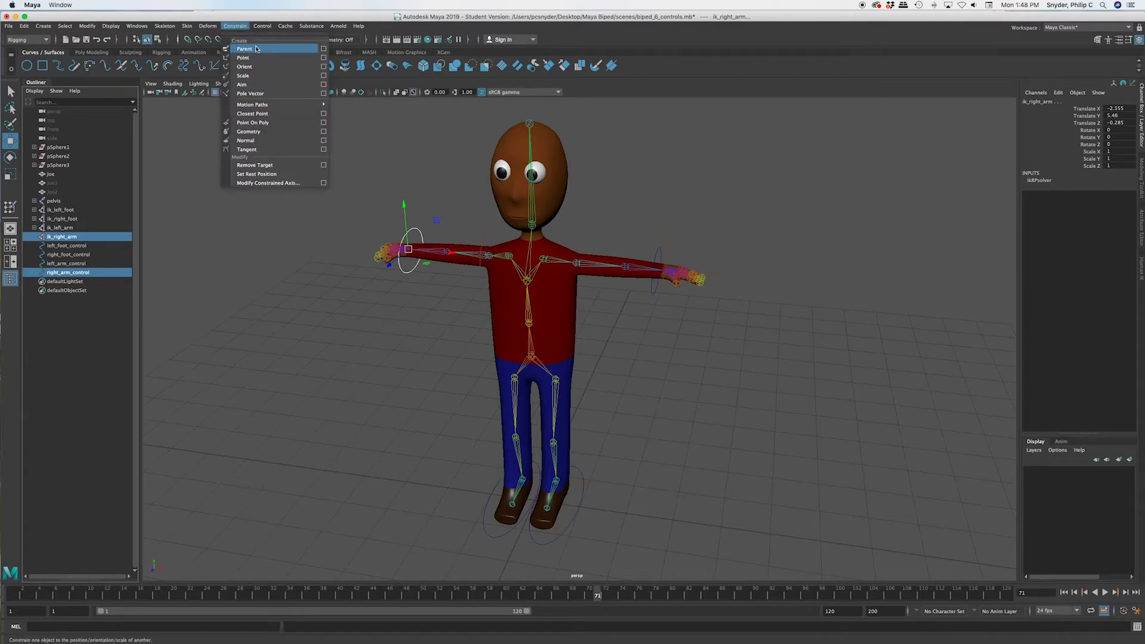
{"action": "left_click", "coordinate": [323, 58]}
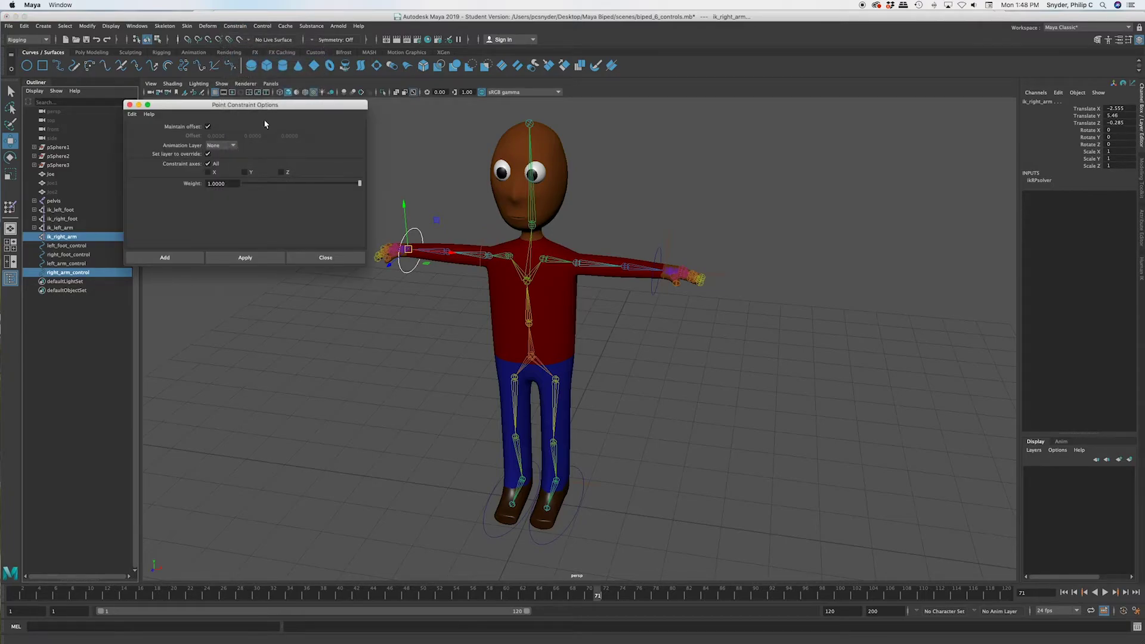
{"action": "left_click", "coordinate": [178, 257]}
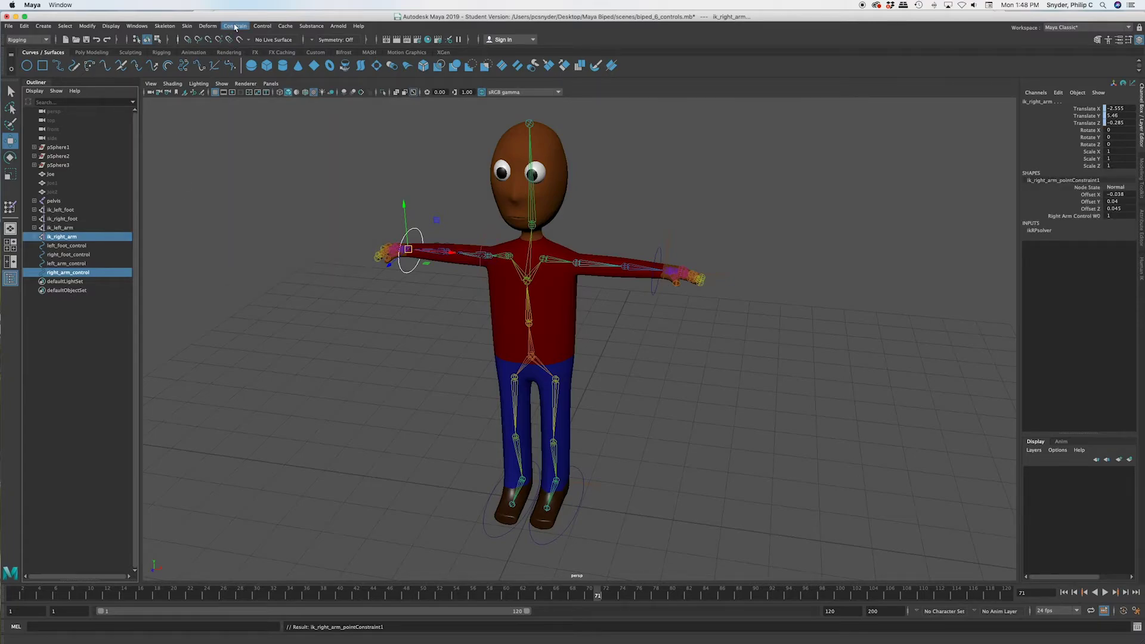
Orient-constrain ik_right_arm to right_arm_control using the existing constraint settings, and clear the selection
{"action": "left_click", "coordinate": [235, 27]}
{"action": "left_click", "coordinate": [249, 67]}
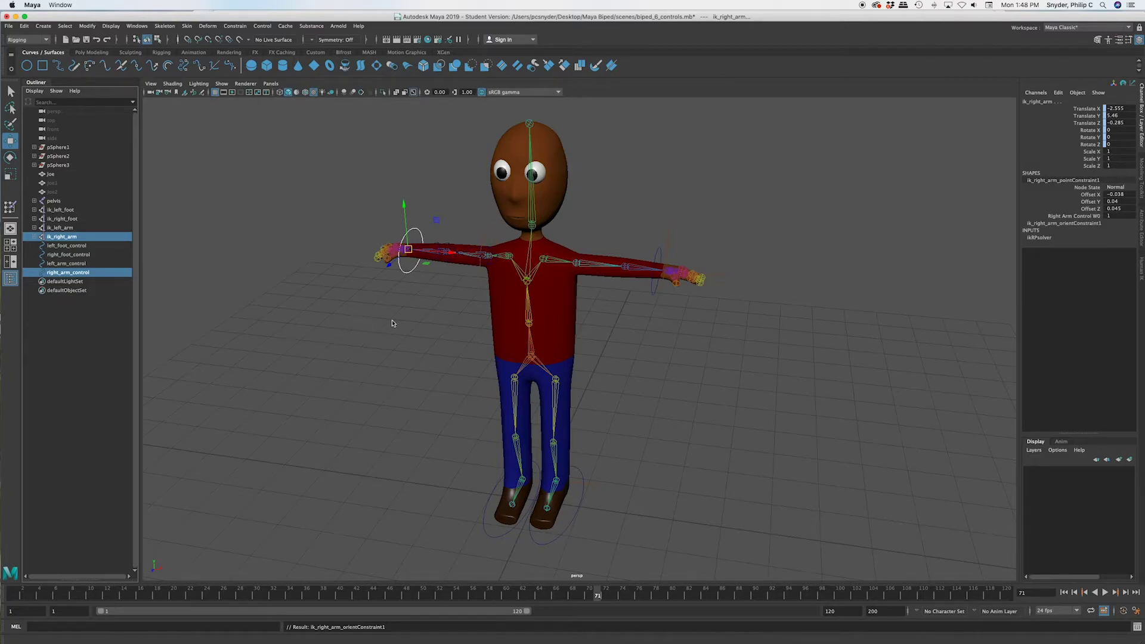
{"action": "left_click", "coordinate": [683, 329]}
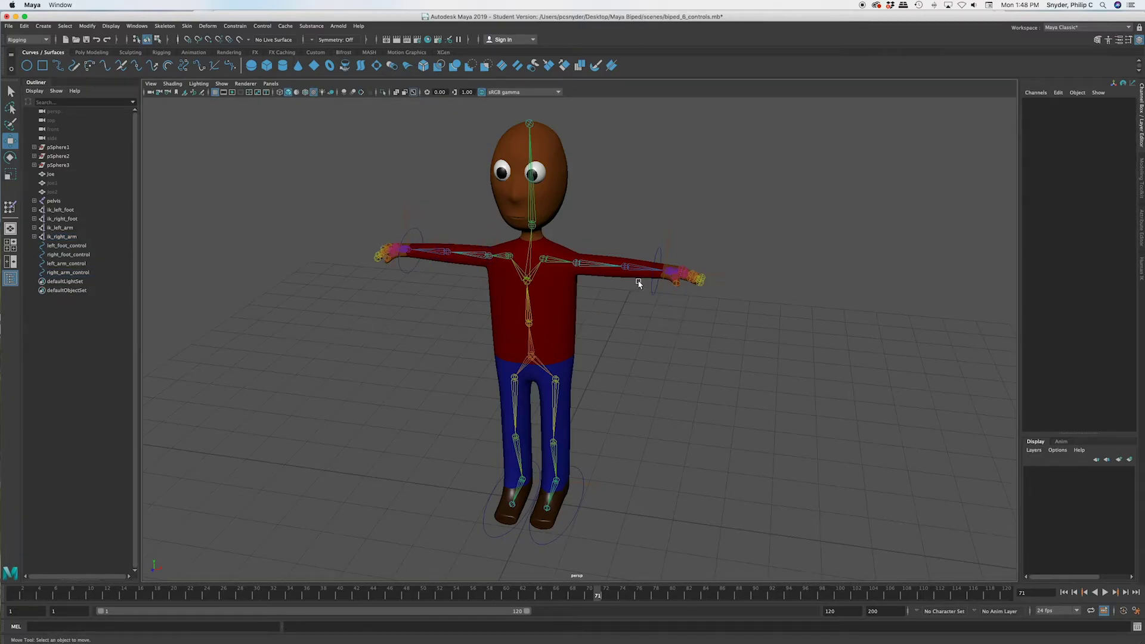
Test the left arm rig by moving left_arm_control to about Translate X -0.978, Y -1.093 and Z 0.317
{"action": "left_click", "coordinate": [652, 293]}
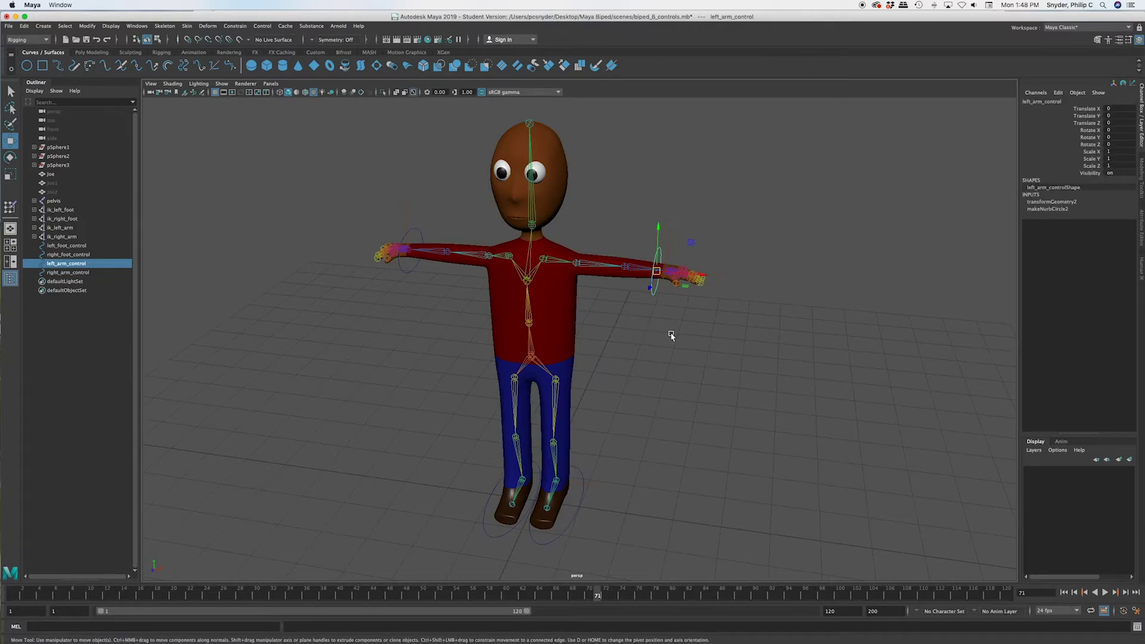
{"action": "left_click_drag", "start_coordinate": [656, 271], "coordinate": [666, 364]}
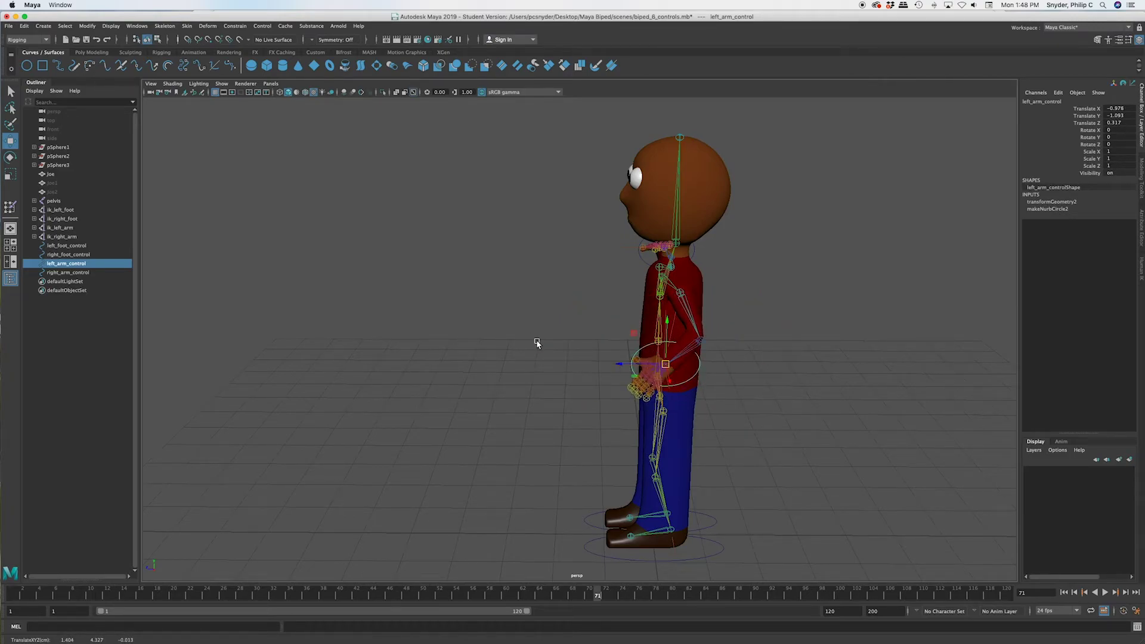
Undo the last left_arm_control move and reset its Translate X, Y and Z to 0
{"action": "key", "text": "ctrl+z"}
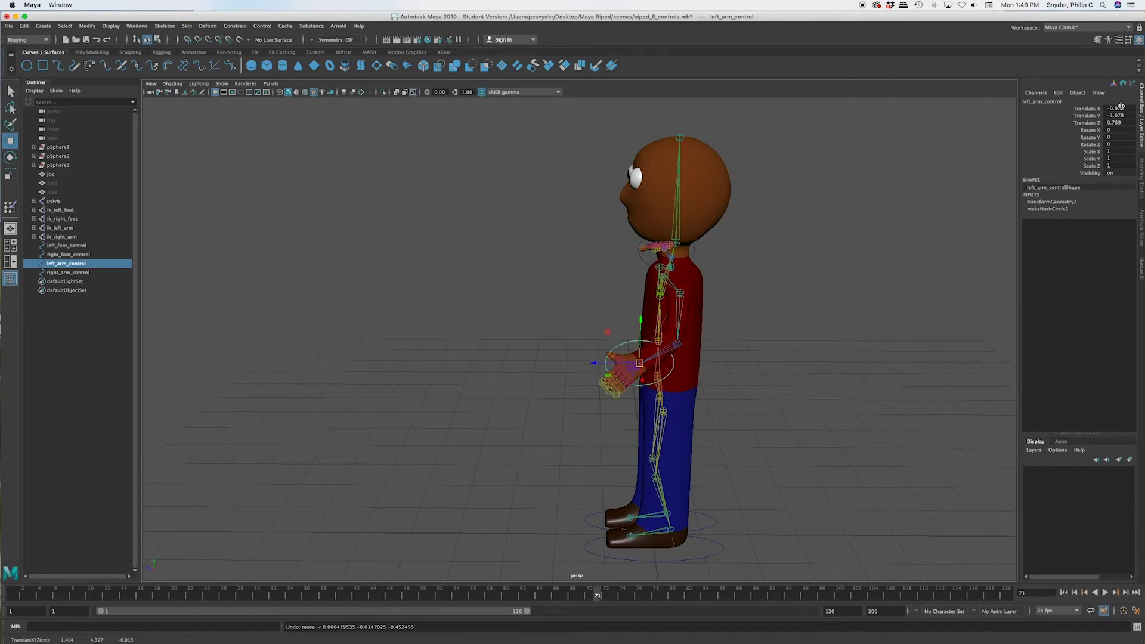
{"action": "left_click_drag", "start_coordinate": [1131, 108], "coordinate": [1116, 123]}
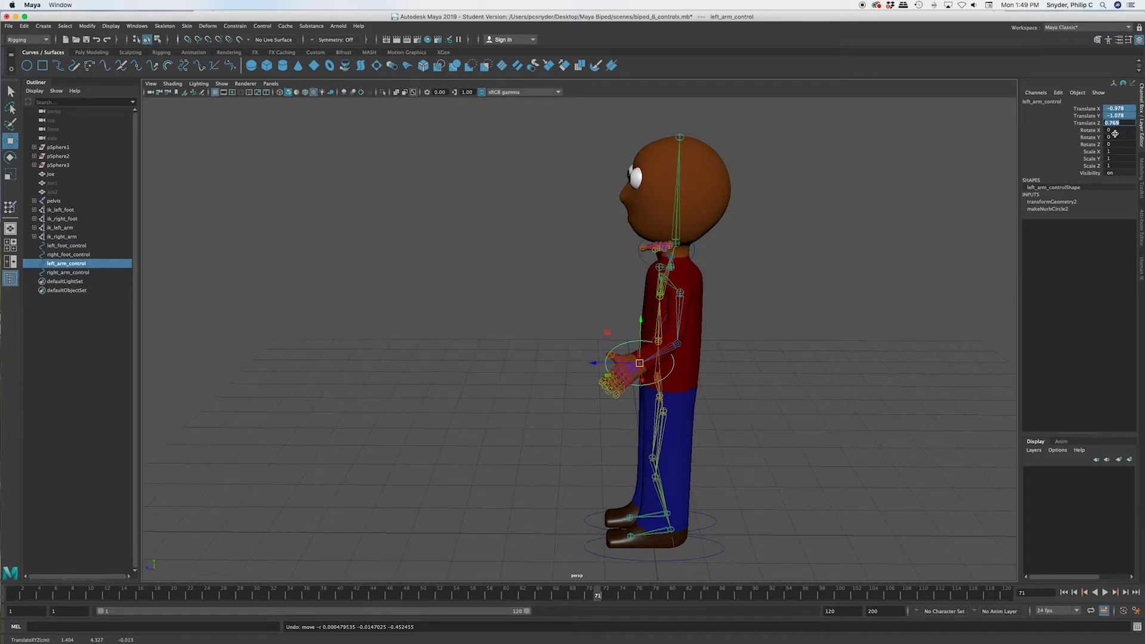
{"action": "type", "text": "0"}
{"action": "key", "text": "Return"}
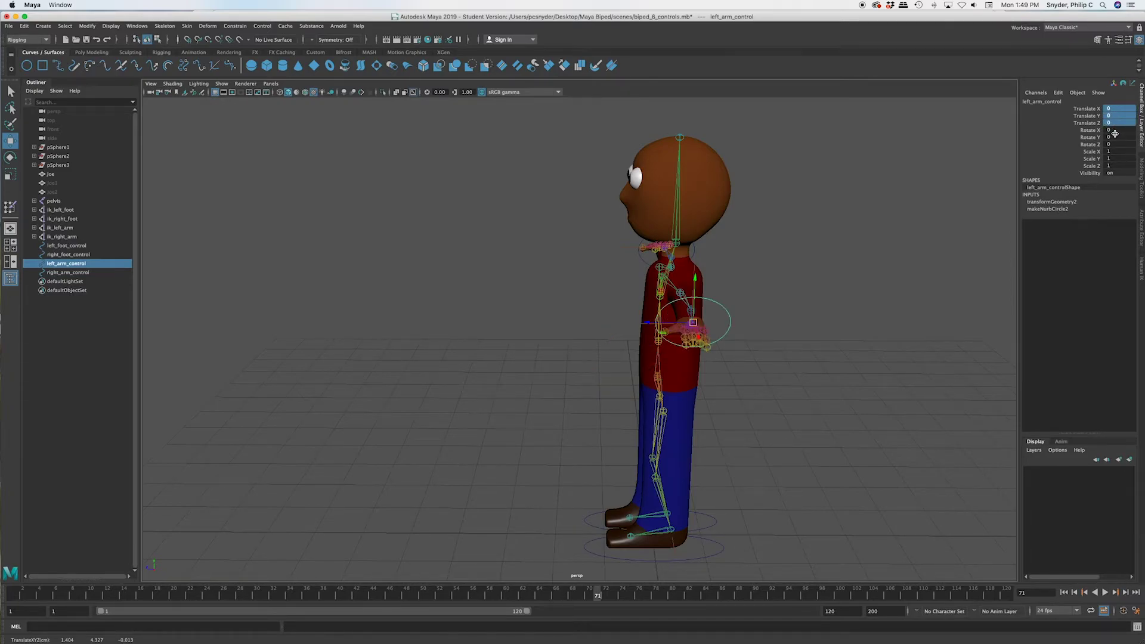
Test the right arm rig by moving right_arm_control to about Translate X 0.497 and Y -0.761, and undo the move
{"action": "left_click_drag", "start_coordinate": [533, 311], "coordinate": [670, 317], "text": "alt"}
{"action": "left_click", "coordinate": [371, 311]}
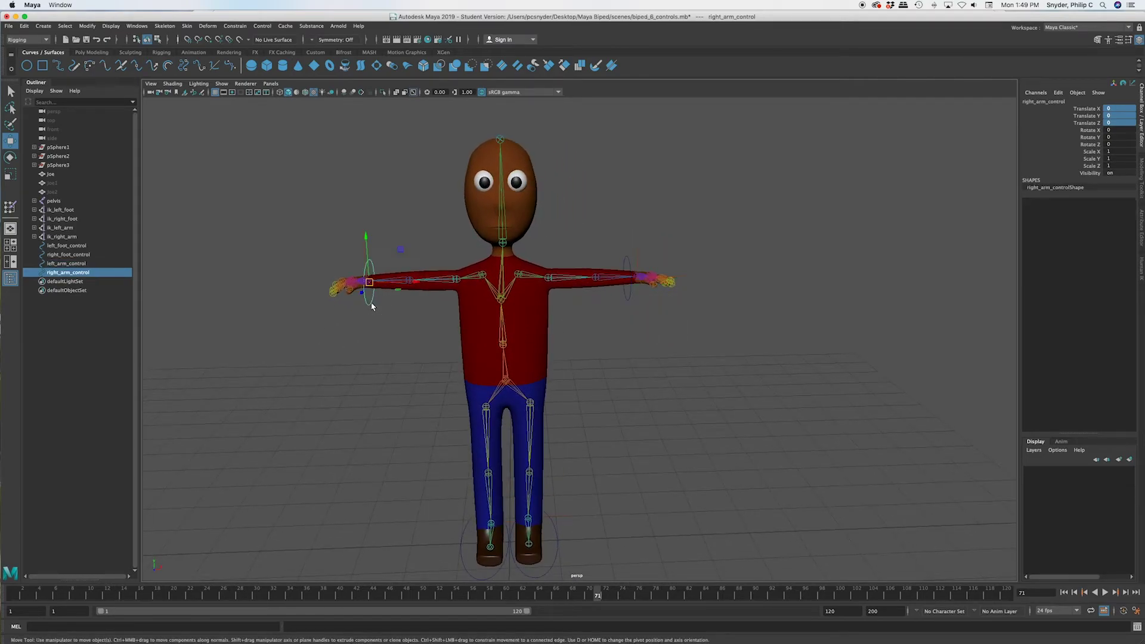
{"action": "left_click_drag", "start_coordinate": [371, 282], "coordinate": [396, 325]}
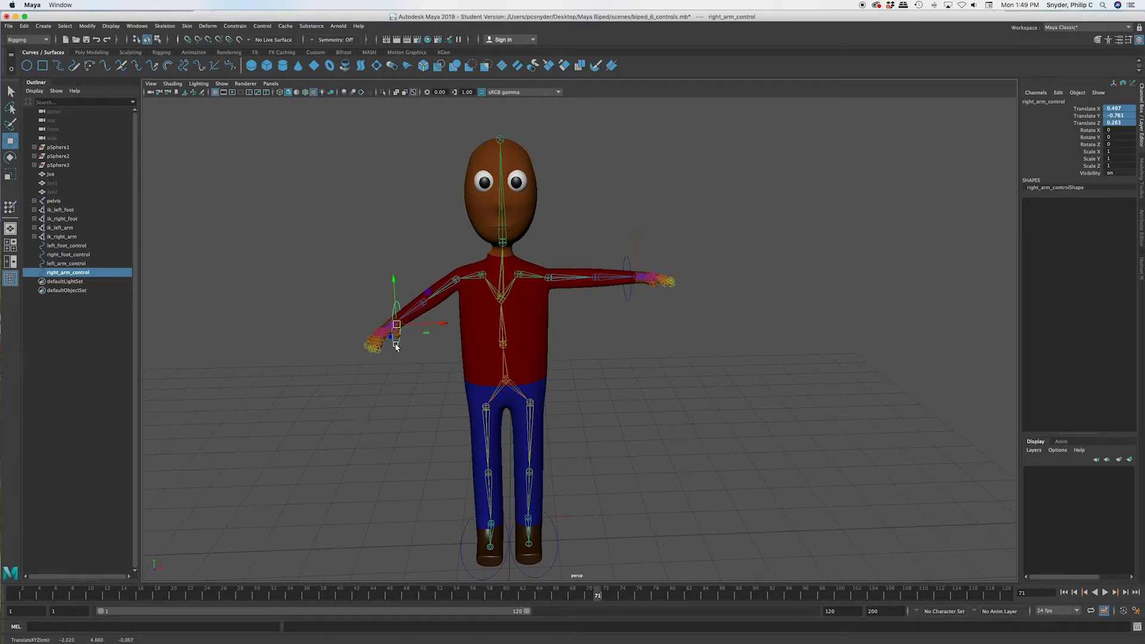
{"action": "key", "text": "ctrl+z"}
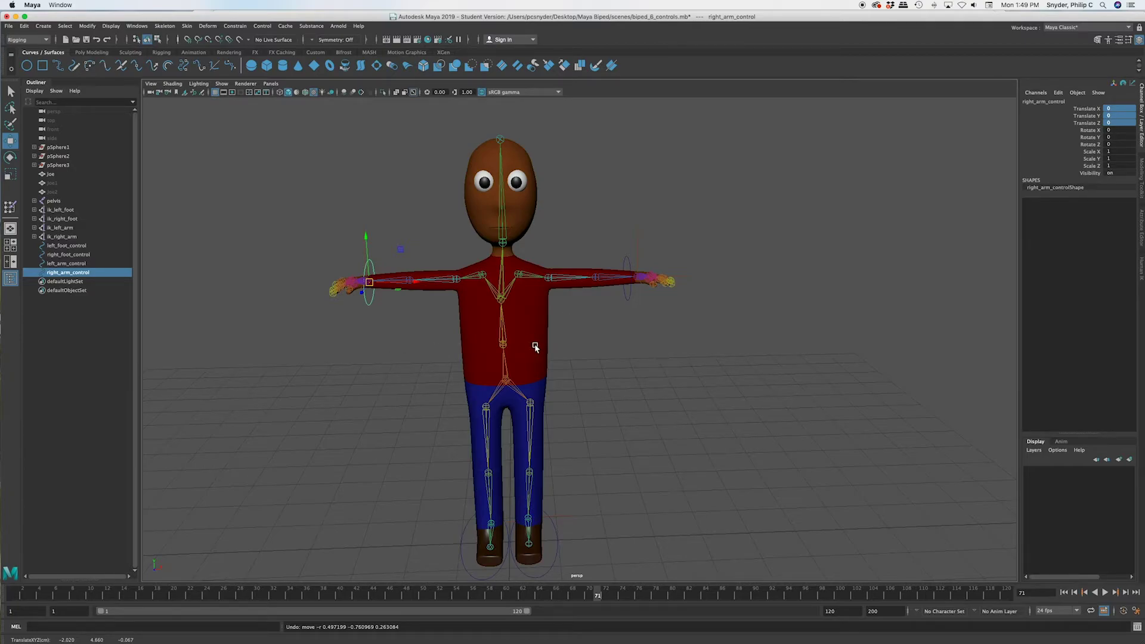
Select the Joe mesh and open the Paint Skin Weights Tool with its settings
{"action": "left_click_drag", "start_coordinate": [536, 350], "coordinate": [554, 310], "text": "alt"}
{"action": "middle_click_drag", "start_coordinate": [546, 356], "coordinate": [547, 319], "text": "alt"}
{"action": "left_click", "coordinate": [549, 317]}
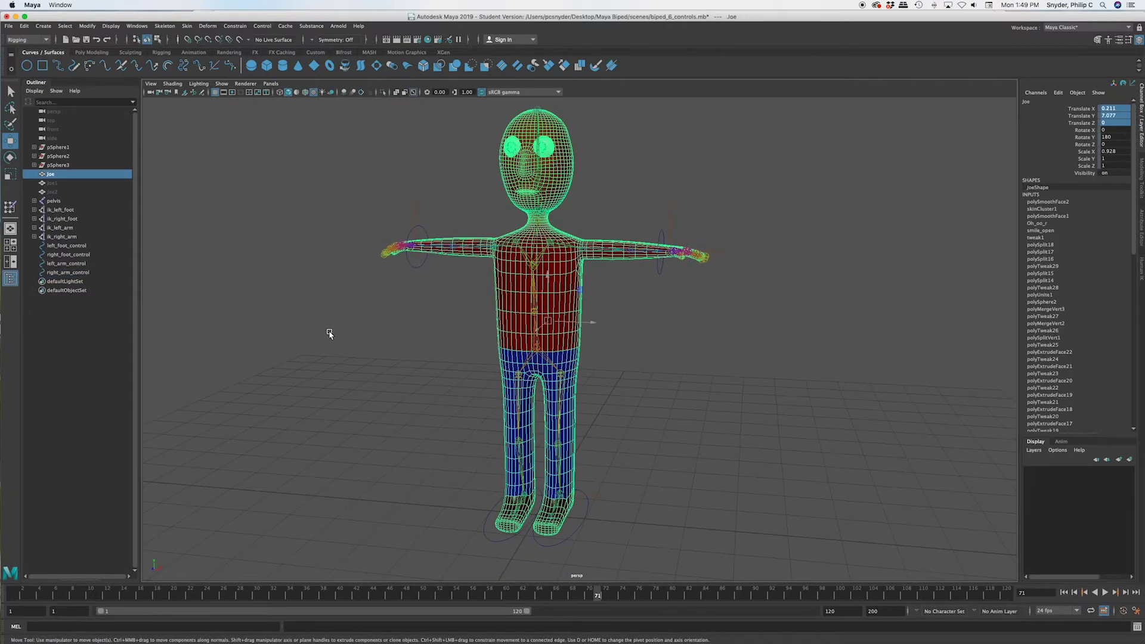
{"action": "left_click", "coordinate": [187, 27]}
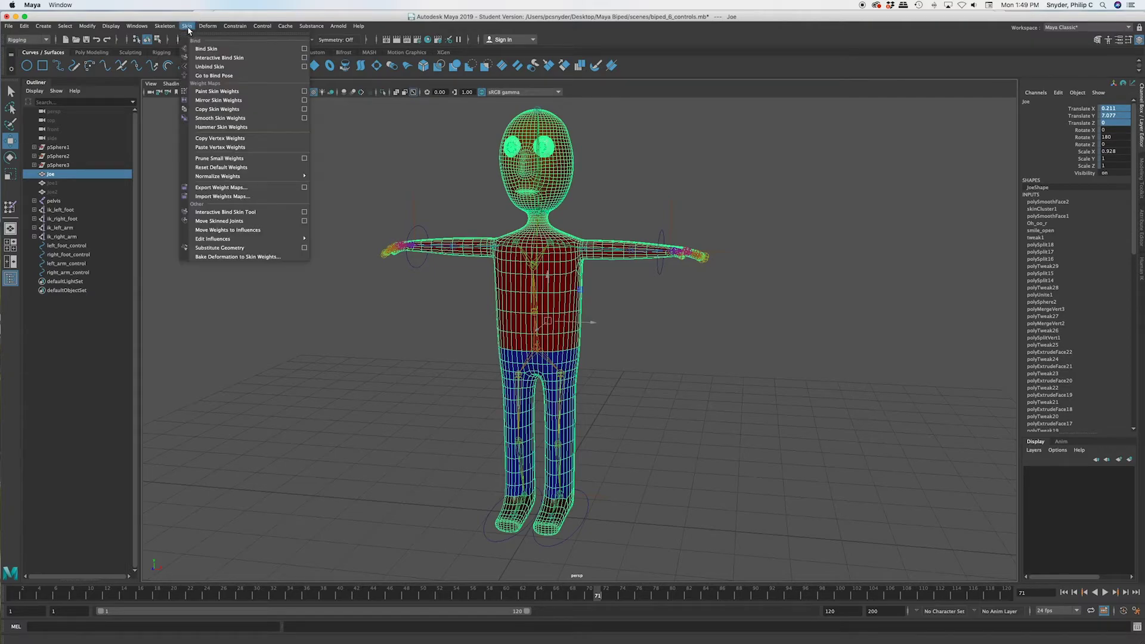
{"action": "left_click", "coordinate": [303, 92]}
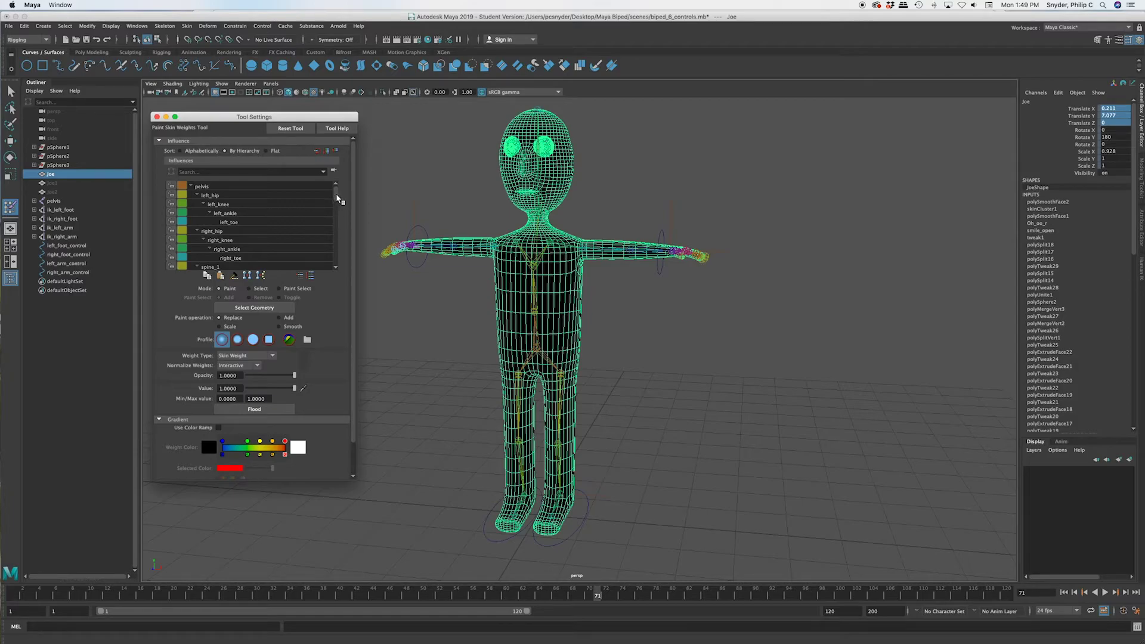
Examine the skin weights on the right arm for the influences right_clavicle, right_shoulder, right_elbow, right_wrist and joint35
{"action": "scroll", "coordinate": [332, 206], "scroll_direction": "down", "scroll_amount": 2}
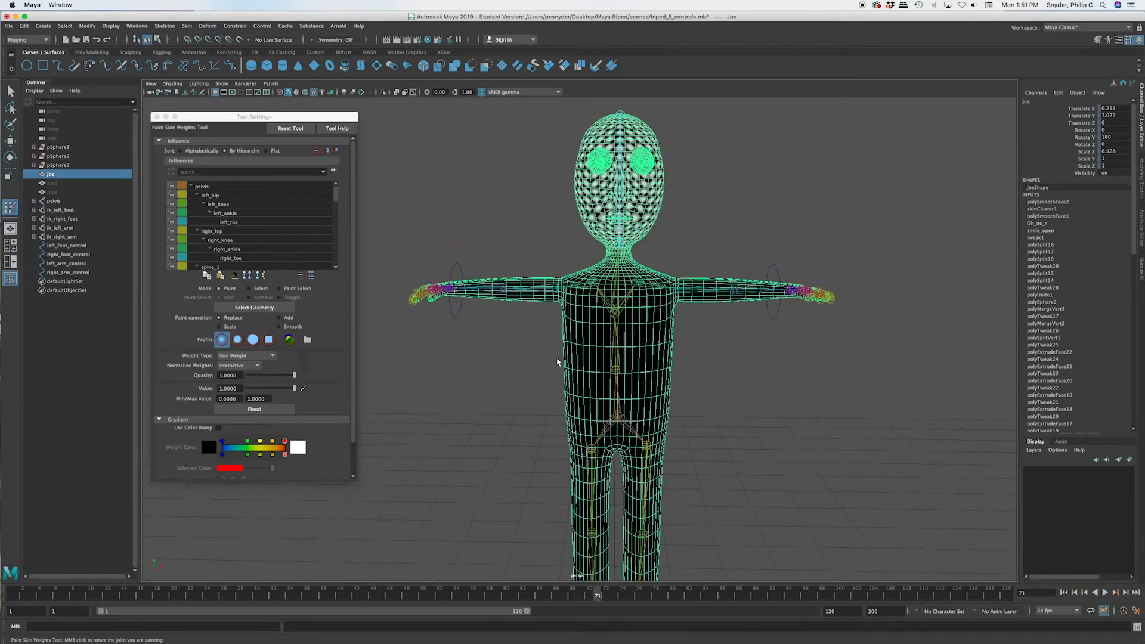
{"action": "scroll", "coordinate": [555, 296], "scroll_direction": "up", "scroll_amount": 2}
{"action": "left_click_drag", "start_coordinate": [556, 296], "coordinate": [596, 291], "text": "alt"}
{"action": "left_click_drag", "start_coordinate": [335, 197], "coordinate": [338, 239]}
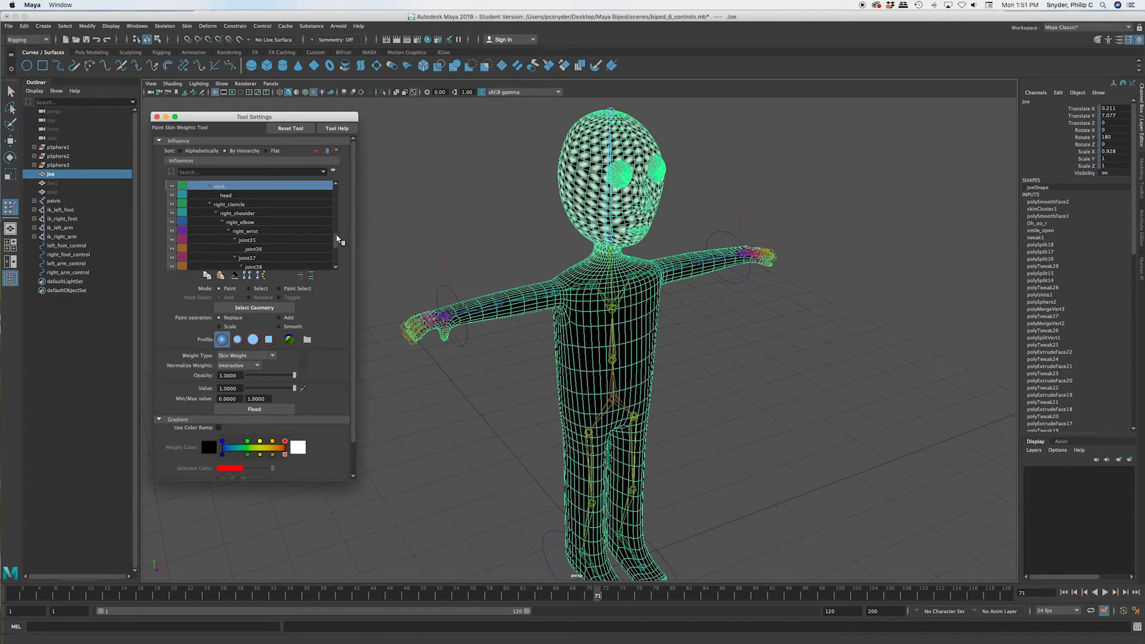
{"action": "left_click", "coordinate": [293, 204]}
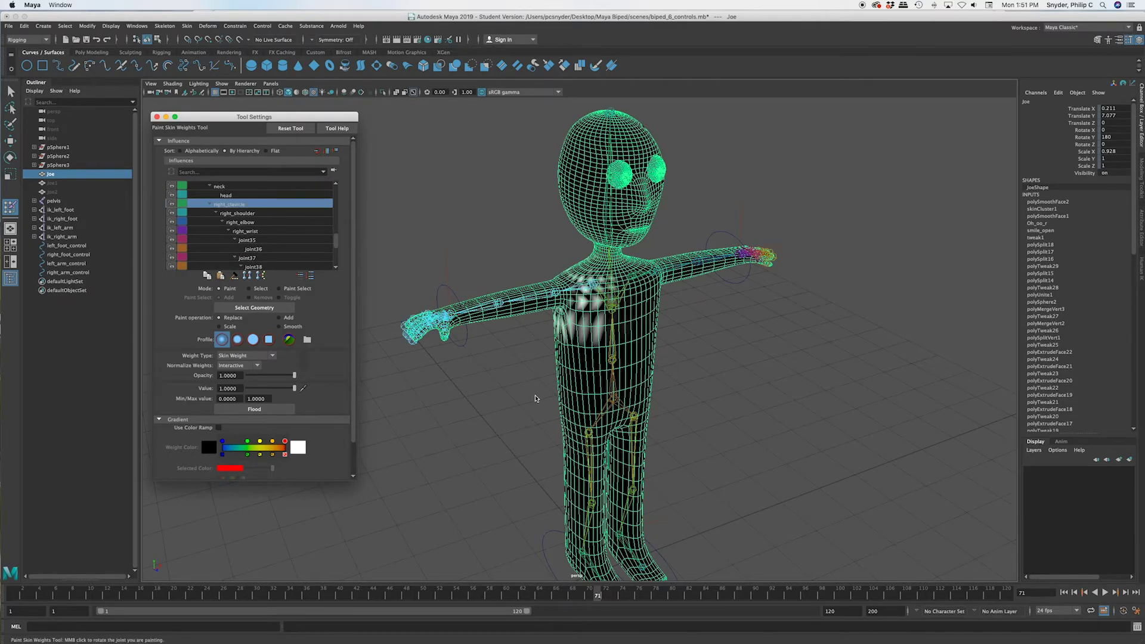
{"action": "scroll", "coordinate": [535, 398], "scroll_direction": "up", "scroll_amount": 5}
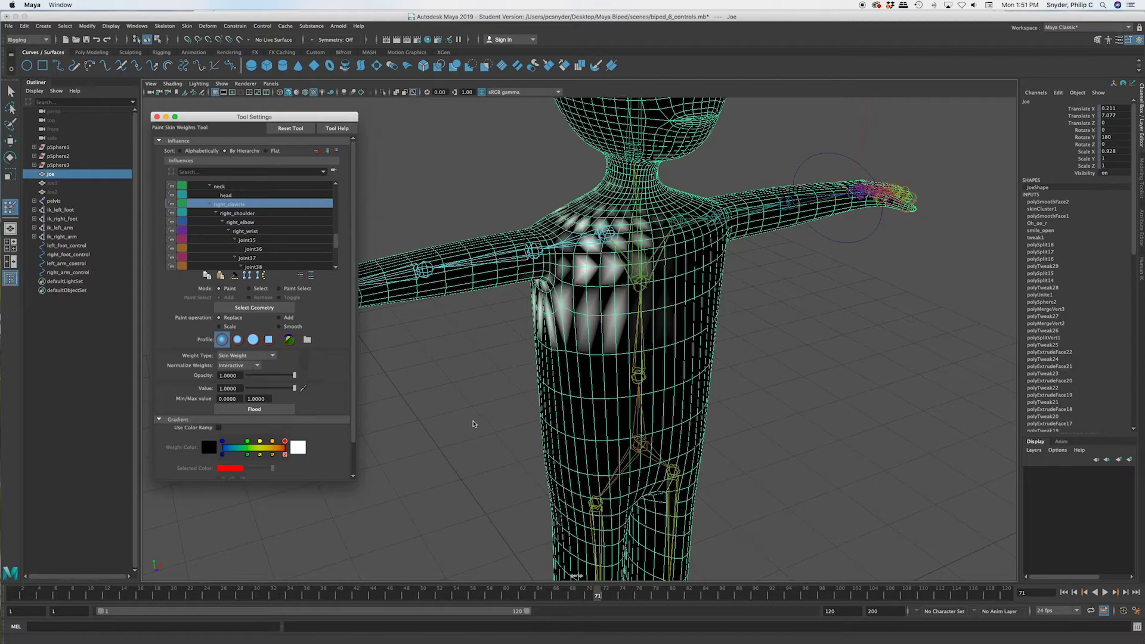
{"action": "left_click_drag", "start_coordinate": [451, 363], "coordinate": [644, 272], "text": "alt"}
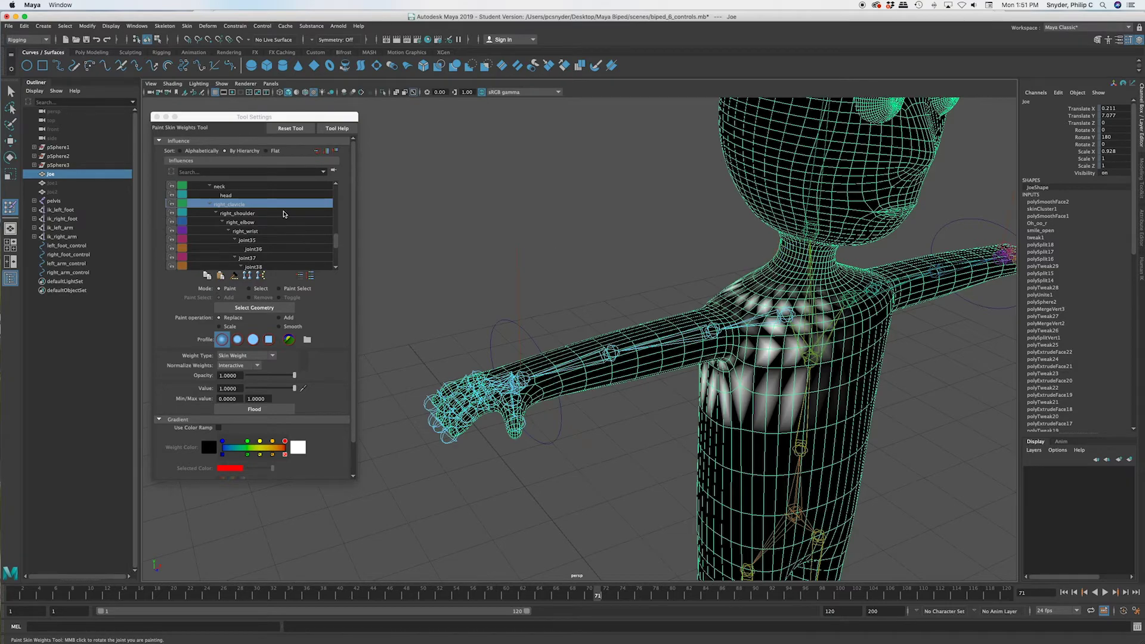
{"action": "left_click", "coordinate": [284, 214]}
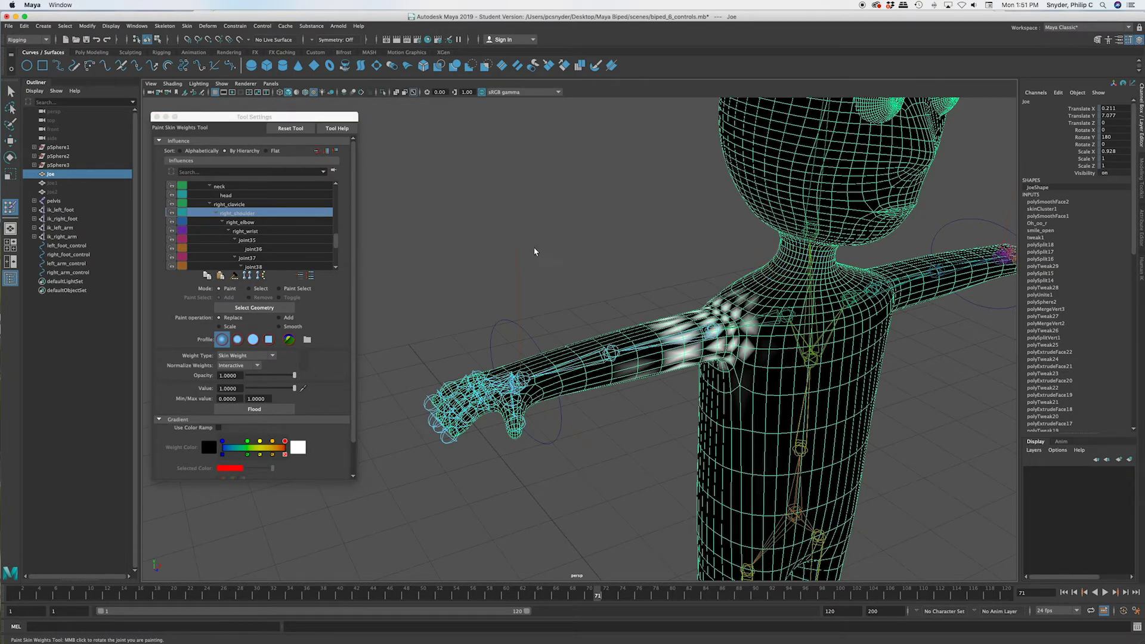
{"action": "left_click", "coordinate": [287, 225]}
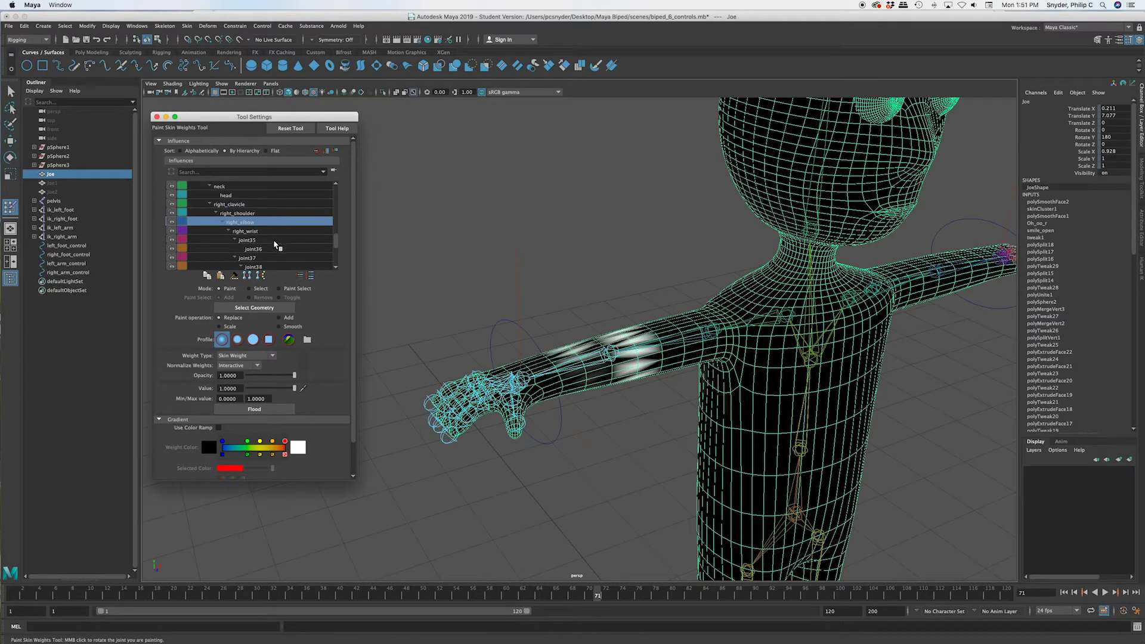
{"action": "left_click", "coordinate": [277, 232]}
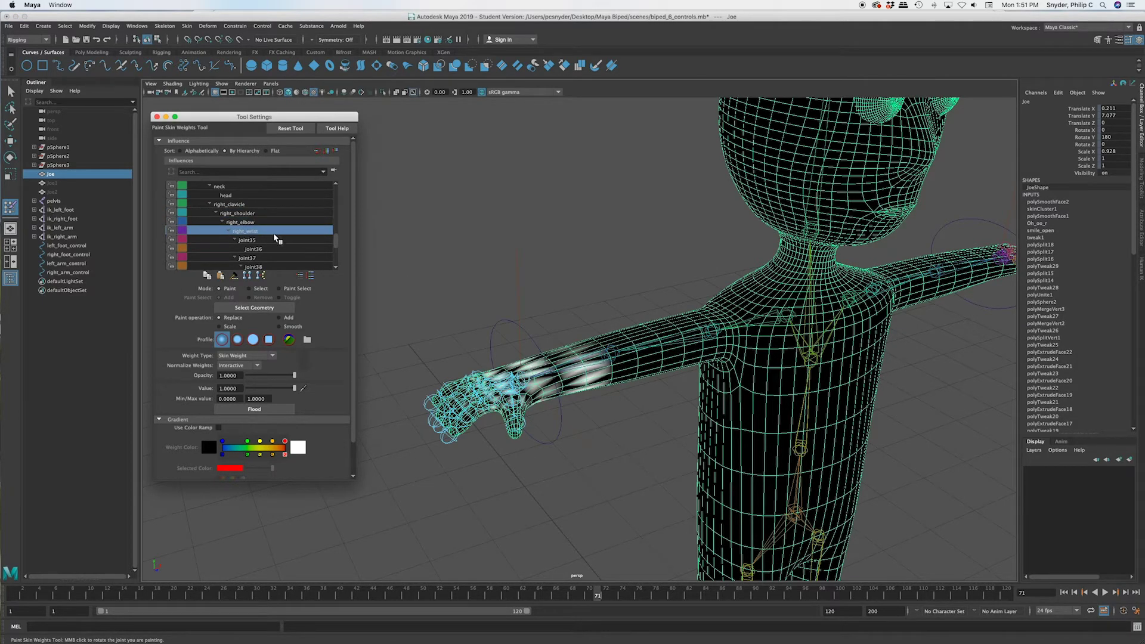
{"action": "left_click", "coordinate": [286, 241]}
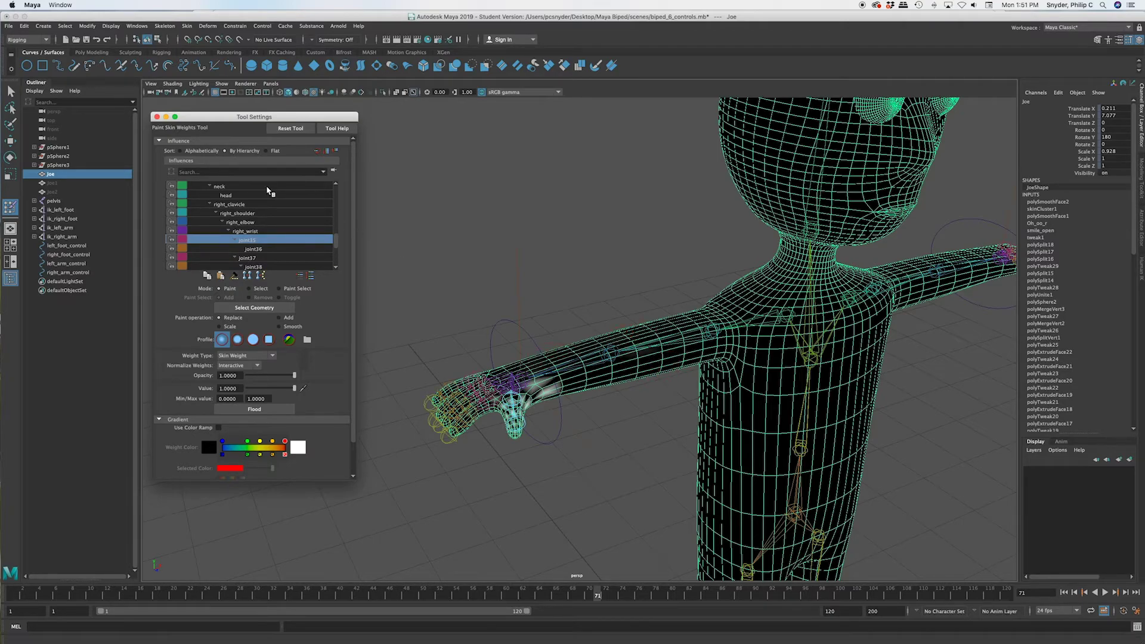
Examine the skin weights of the left_clavicle and left_shoulder influences around the chest and upper arm
{"action": "left_click_drag", "start_coordinate": [340, 248], "coordinate": [331, 210]}
{"action": "left_click", "coordinate": [298, 204]}
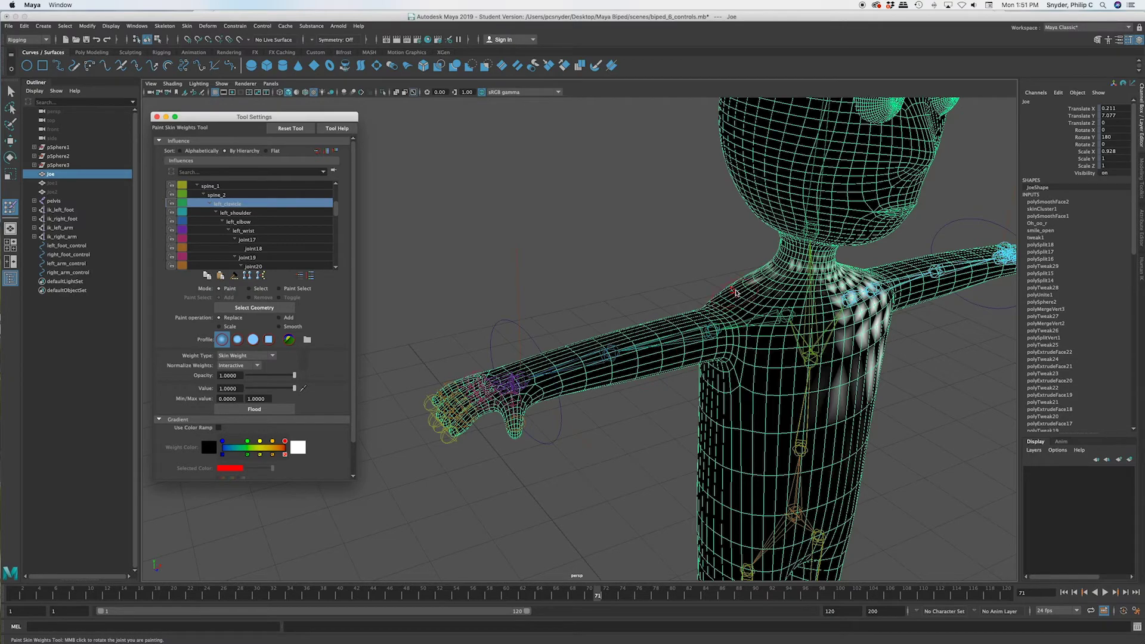
{"action": "mouse_move", "coordinate": [756, 276]}
{"action": "left_mouse_down"}
{"action": "mouse_move", "coordinate": [798, 263]}
{"action": "mouse_move", "coordinate": [779, 263]}
{"action": "mouse_move", "coordinate": [765, 287]}
{"action": "left_mouse_up"}
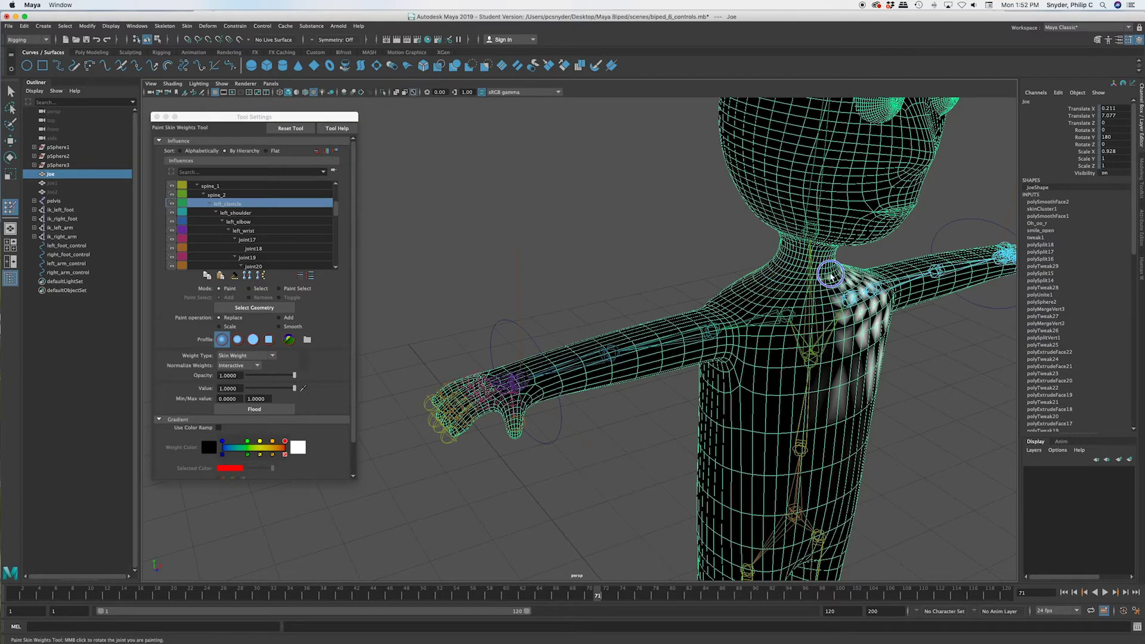
{"action": "left_click_drag", "start_coordinate": [855, 335], "coordinate": [726, 322], "text": "alt"}
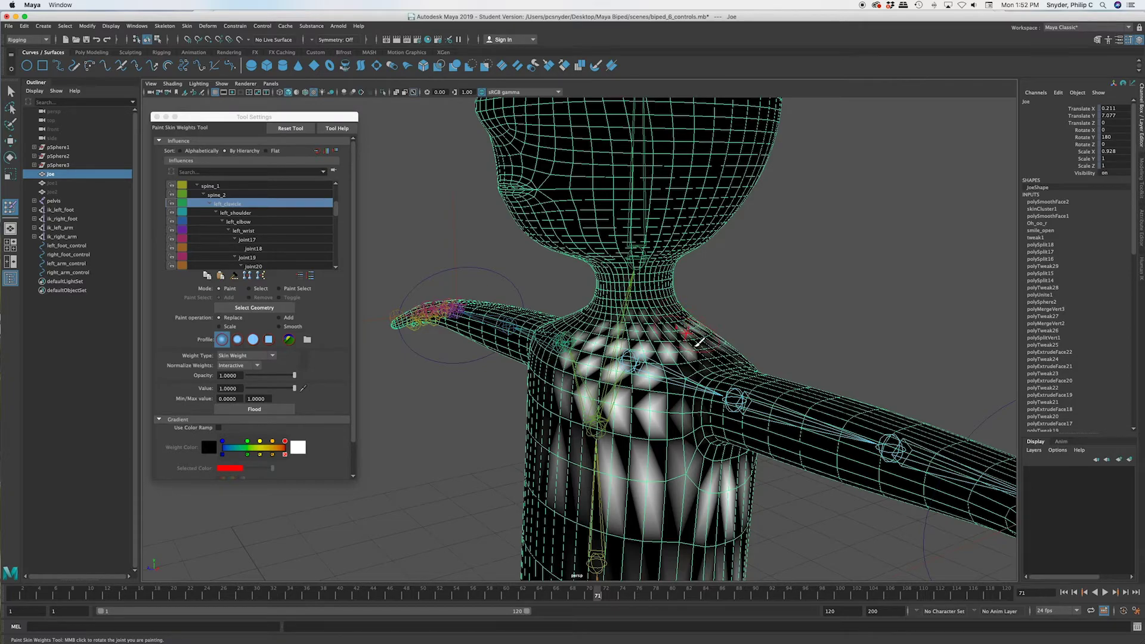
{"action": "left_click", "coordinate": [267, 213]}
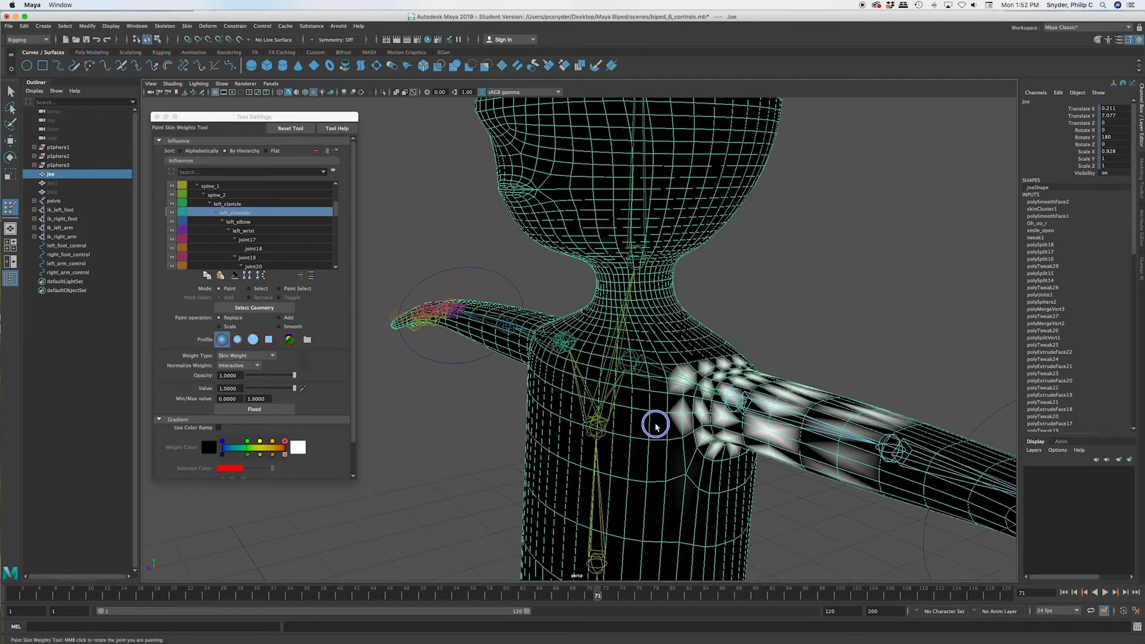
{"action": "mouse_move", "coordinate": [632, 444]}
{"action": "left_mouse_down", "text": "alt"}
{"action": "mouse_move", "coordinate": [618, 435]}
{"action": "mouse_move", "coordinate": [682, 425]}
{"action": "left_mouse_up", "text": "alt"}
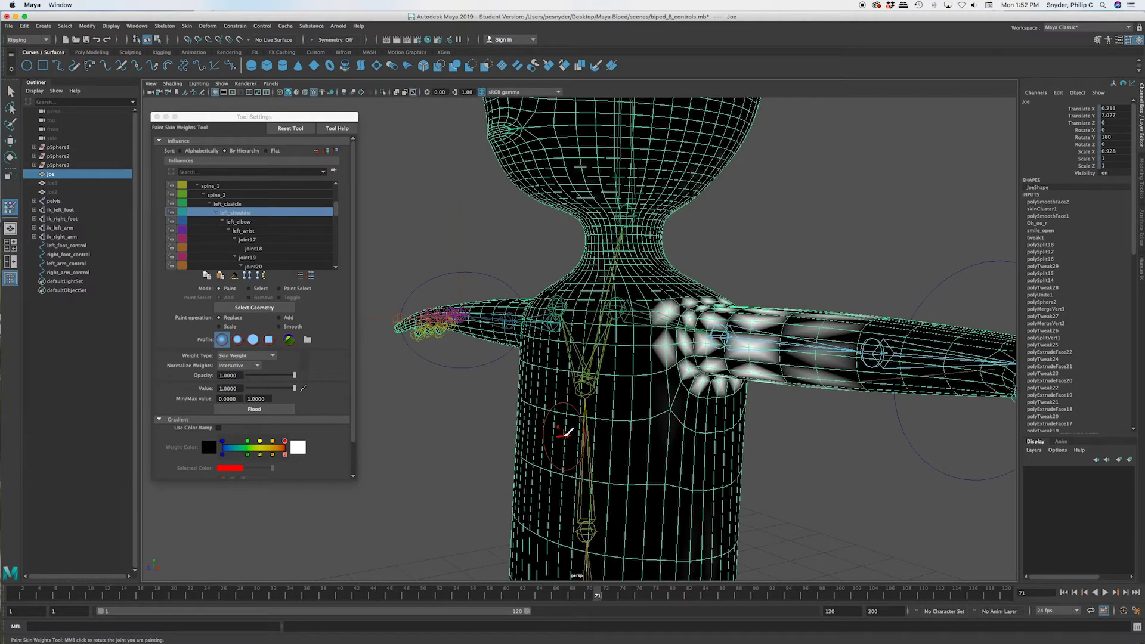
Examine the skin weights of the left_elbow and left_wrist influences along the left arm
{"action": "left_click", "coordinate": [563, 440]}
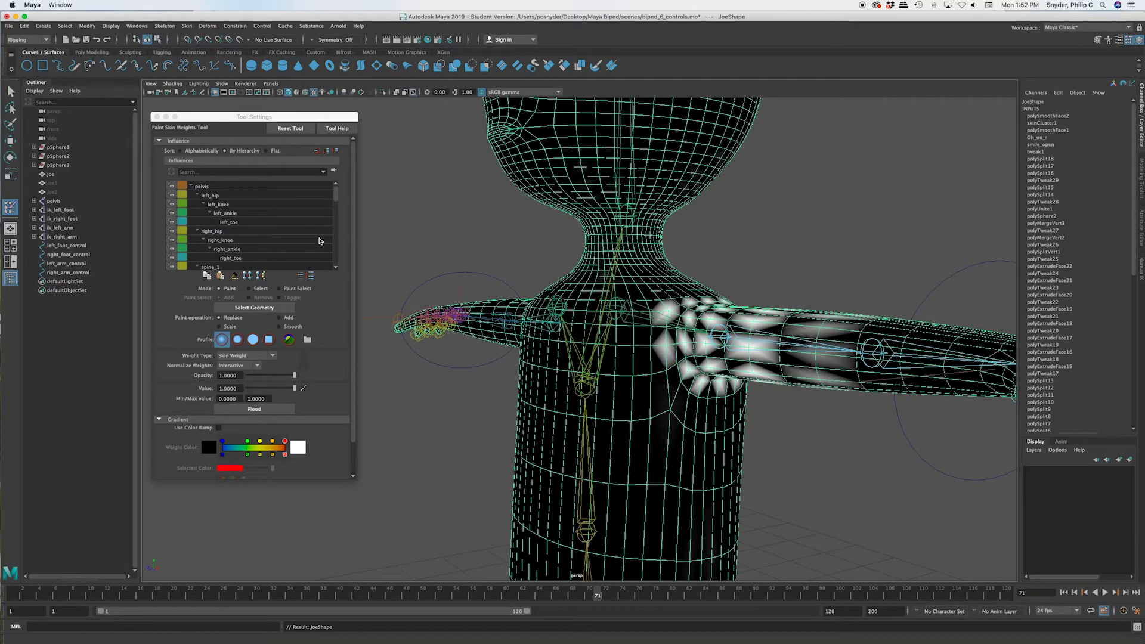
{"action": "scroll", "coordinate": [307, 241], "scroll_direction": "down", "scroll_amount": 2}
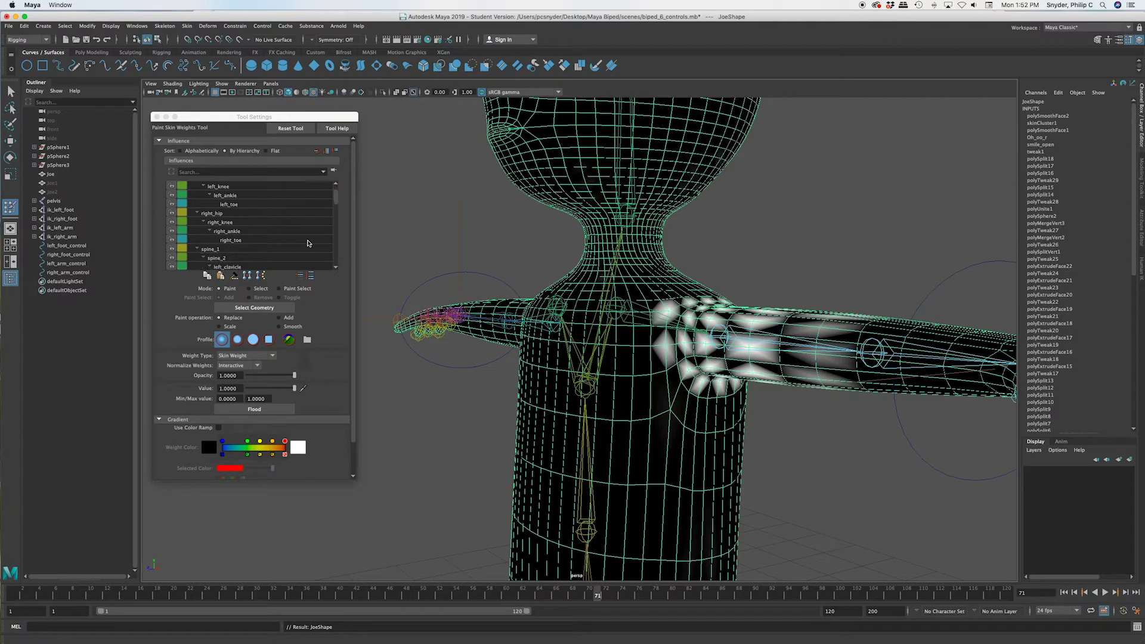
{"action": "left_click", "coordinate": [307, 245]}
{"action": "left_click", "coordinate": [284, 260]}
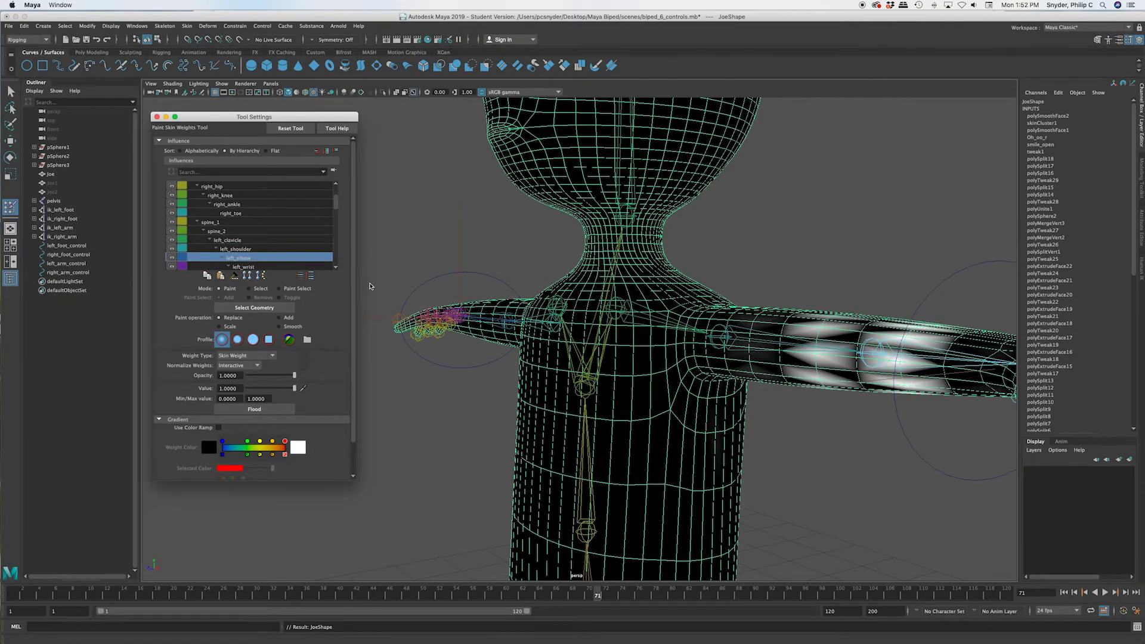
{"action": "mouse_move", "coordinate": [709, 341]}
{"action": "left_mouse_down", "text": "alt"}
{"action": "mouse_move", "coordinate": [667, 342]}
{"action": "mouse_move", "coordinate": [703, 340]}
{"action": "left_mouse_up", "text": "alt"}
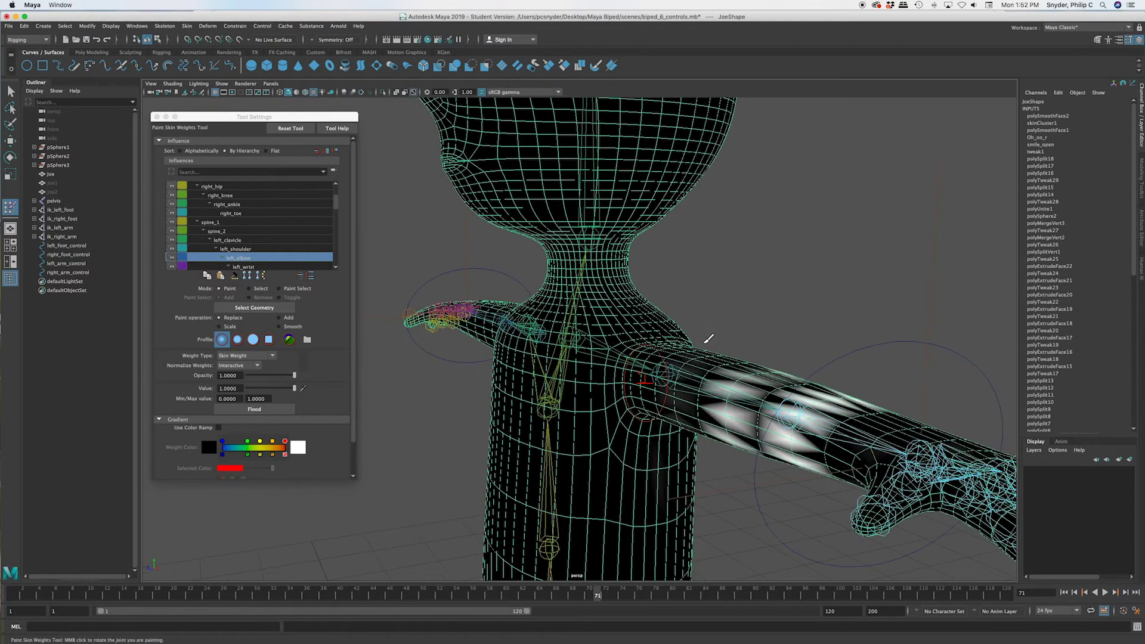
{"action": "left_click", "coordinate": [298, 267]}
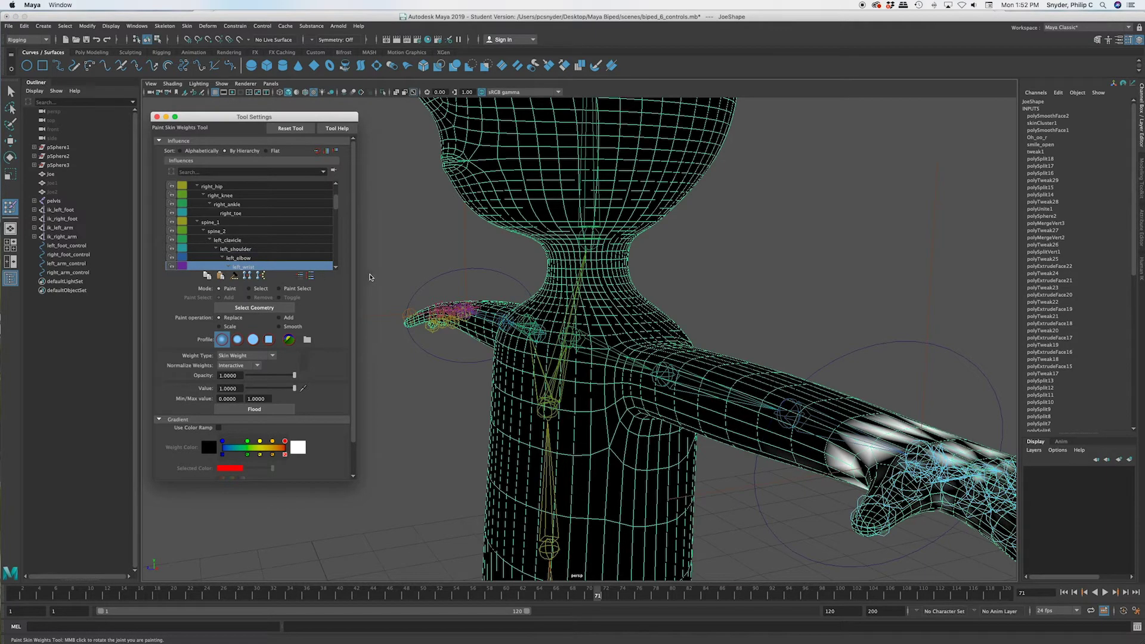
Frame the character, close the Paint Skin Weights settings and return to the Select Tool
{"action": "key", "text": "f"}
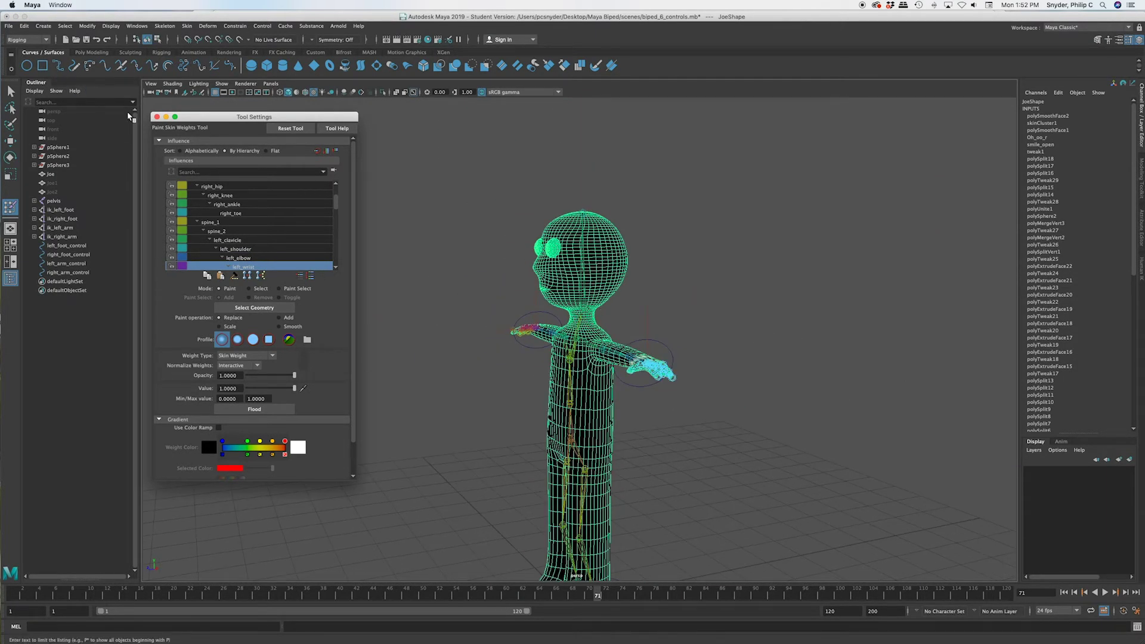
{"action": "left_click", "coordinate": [156, 117]}
{"action": "key", "text": "q"}
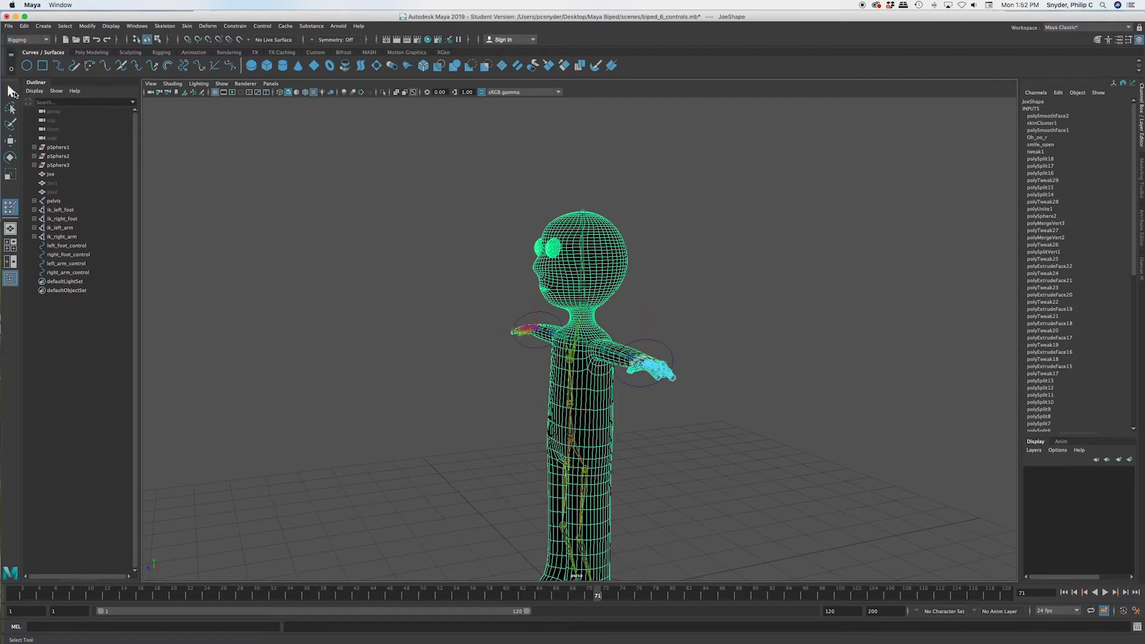
Test the left arm by moving left_arm_control about -1.105 in X, -1.318 in Y and 0.319 in Z, and undo the move
{"action": "left_click_drag", "start_coordinate": [620, 448], "coordinate": [689, 450], "text": "alt"}
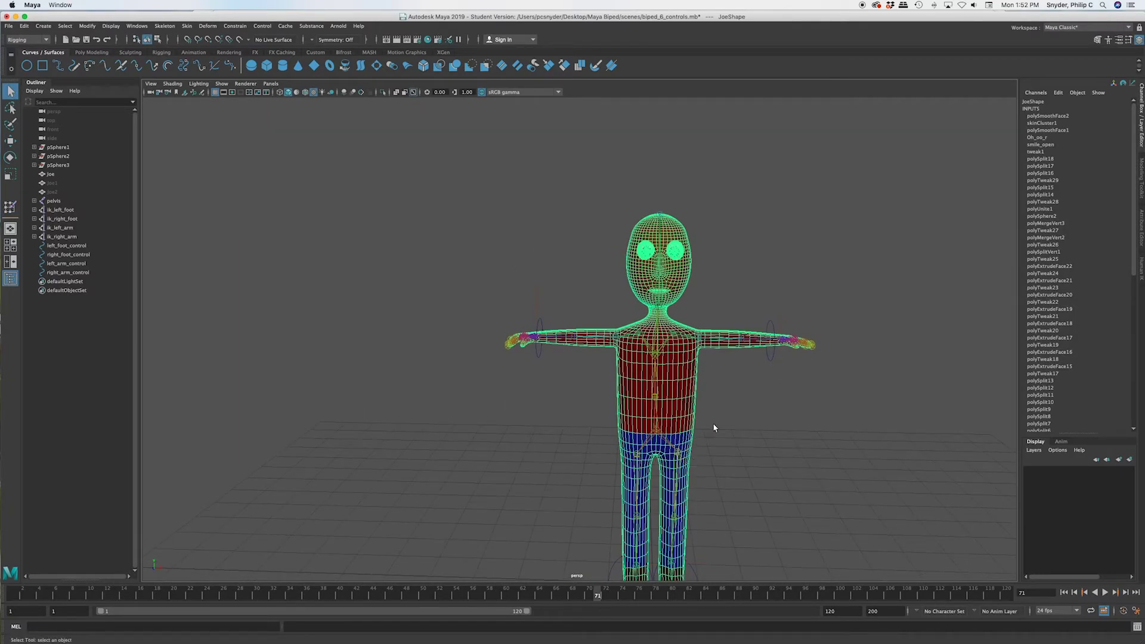
{"action": "left_click", "coordinate": [771, 359]}
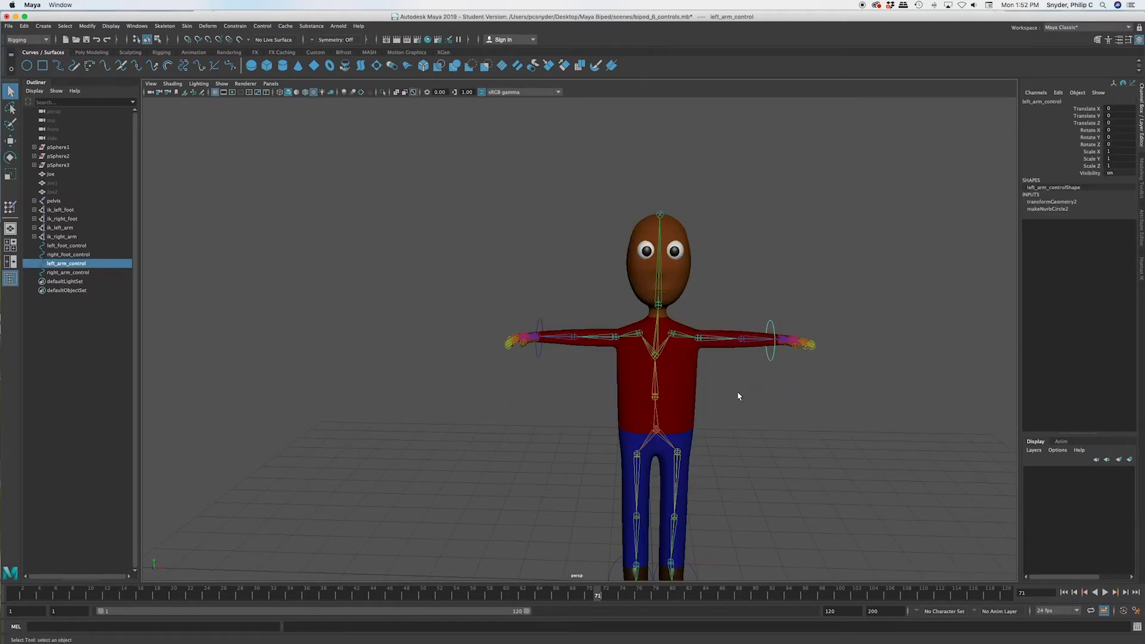
{"action": "key", "text": "w"}
{"action": "left_click_drag", "start_coordinate": [770, 340], "coordinate": [715, 409]}
{"action": "key", "text": "z"}
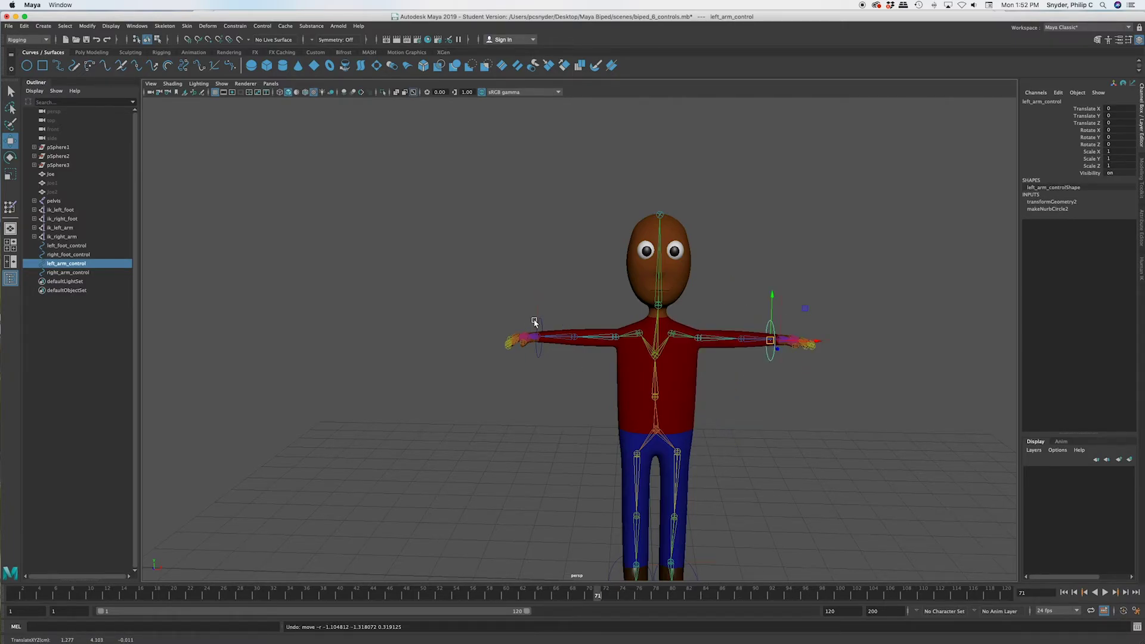
Test the right arm again by moving right_arm_control from its rest position, and undo the move
{"action": "left_click", "coordinate": [542, 321]}
{"action": "mouse_move", "coordinate": [542, 335]}
{"action": "left_mouse_down"}
{"action": "mouse_move", "coordinate": [565, 388]}
{"action": "mouse_move", "coordinate": [542, 337]}
{"action": "left_mouse_up"}
{"action": "key", "text": "z"}
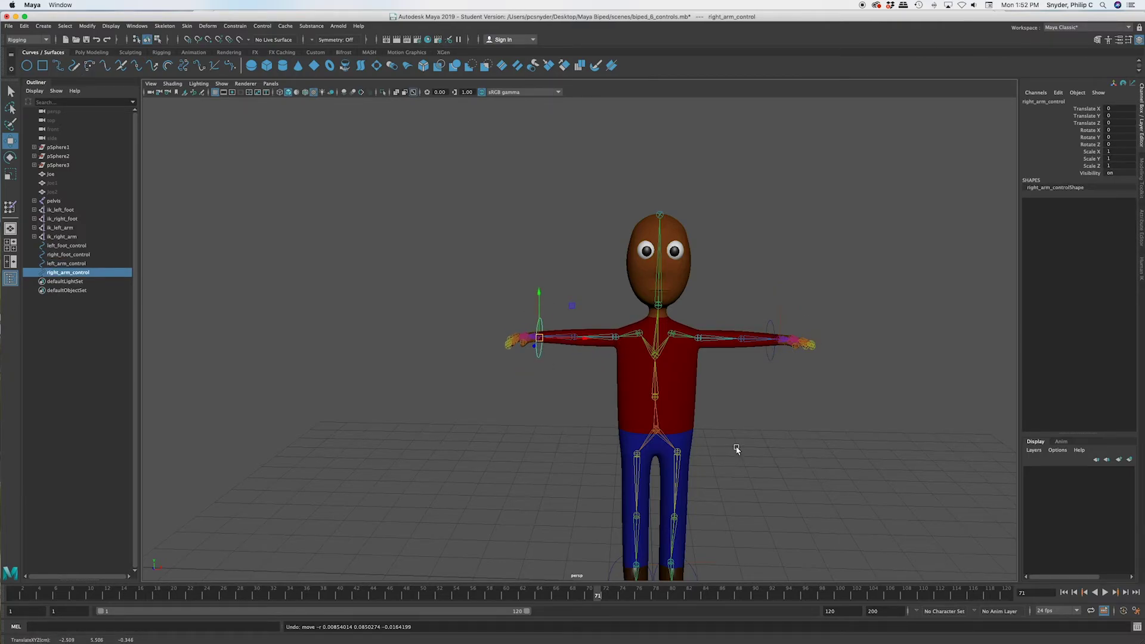
Save the biped_6_controls.mb scene, accepting the student version notice
{"action": "key", "text": "super+s"}
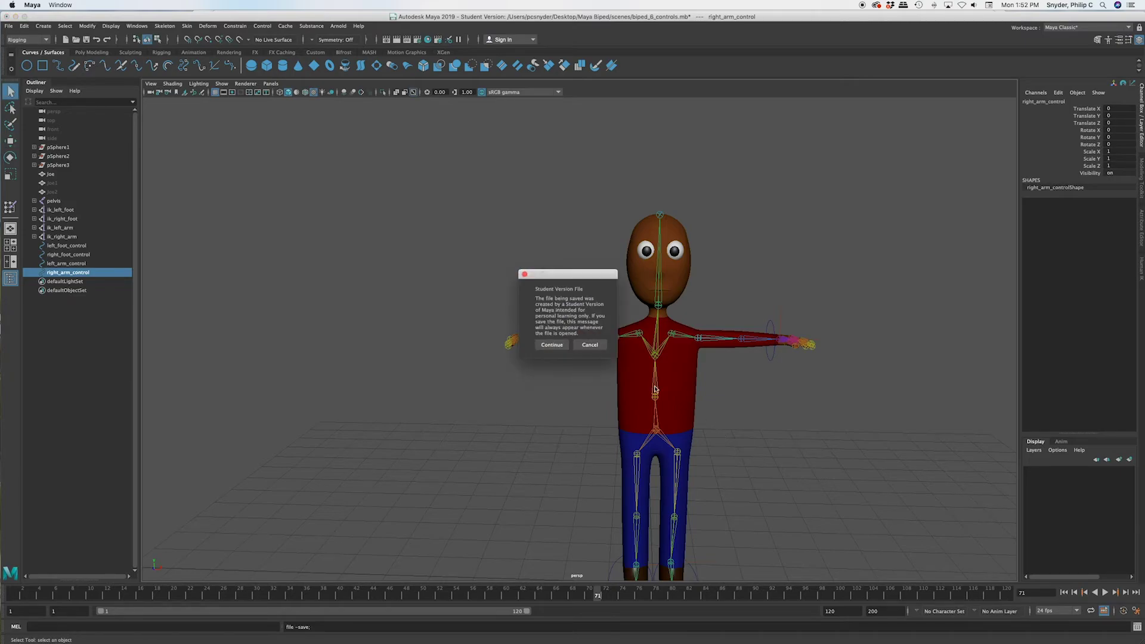
{"action": "key", "text": "Return"}
Test the head by rotating the neck joint slightly, and undo the rotation
{"action": "left_click_drag", "start_coordinate": [779, 455], "coordinate": [634, 350], "text": "alt"}
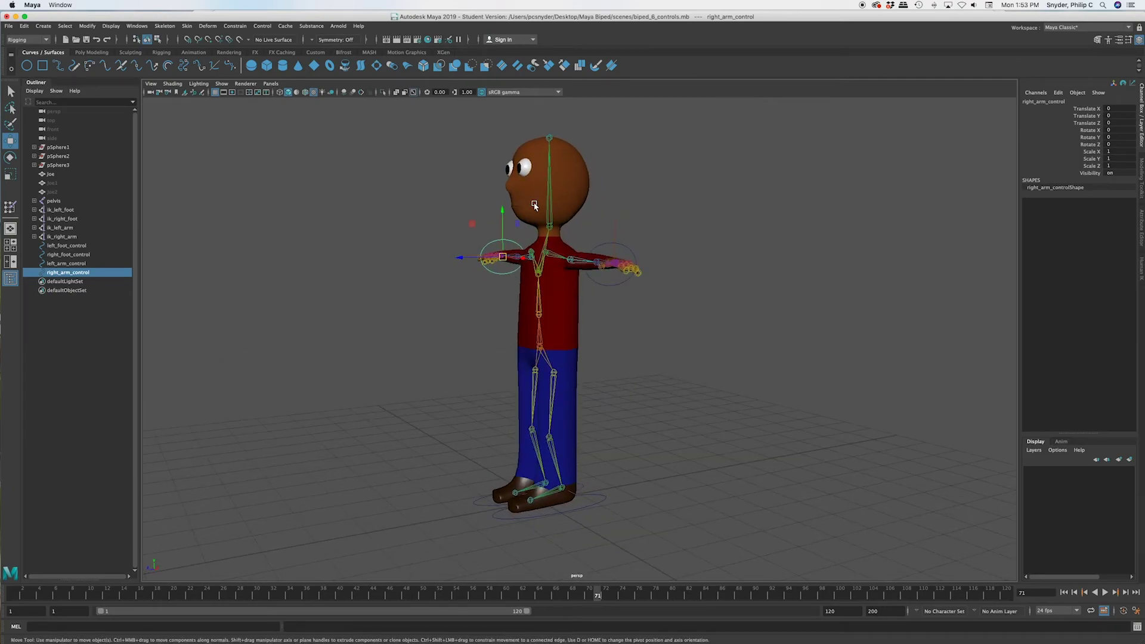
{"action": "left_click", "coordinate": [549, 225]}
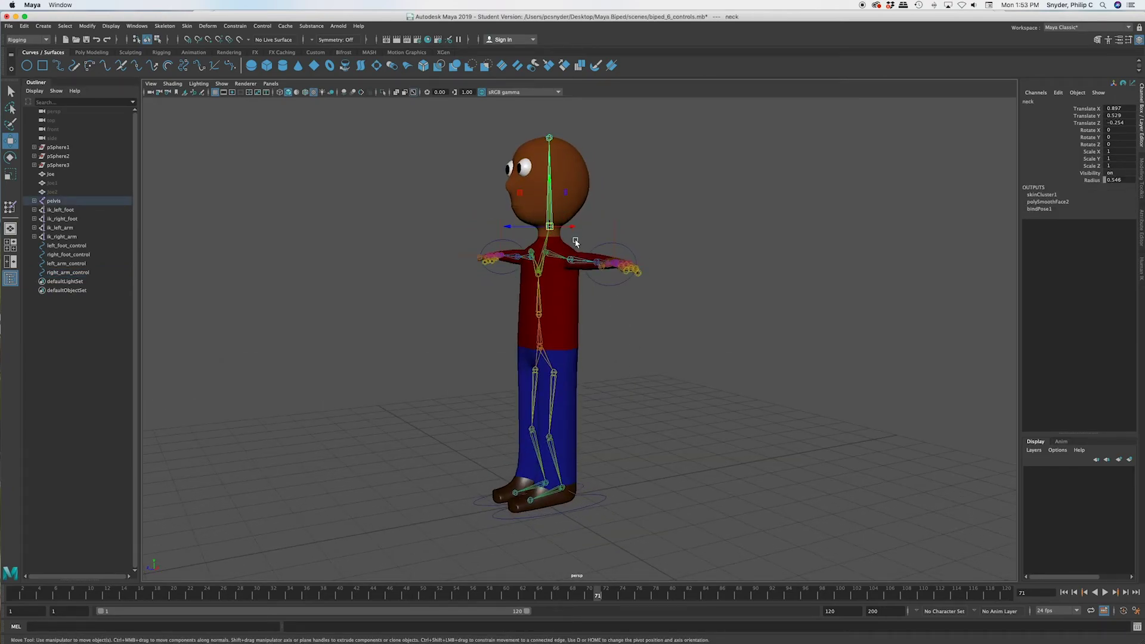
{"action": "key", "text": "e"}
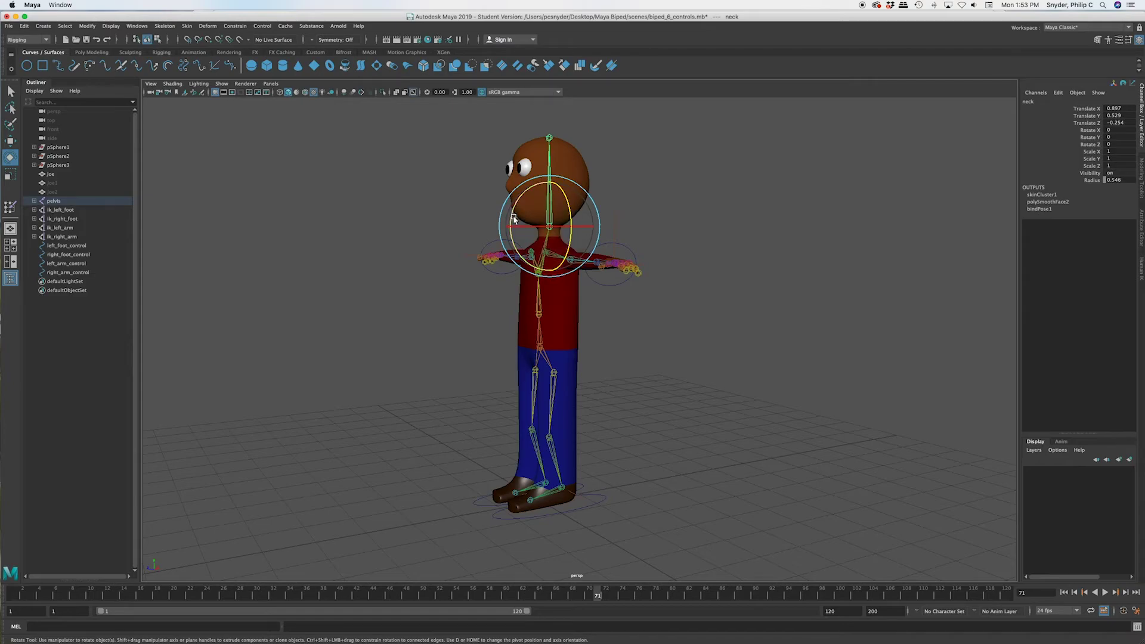
{"action": "mouse_move", "coordinate": [514, 218]}
{"action": "left_mouse_down"}
{"action": "mouse_move", "coordinate": [514, 204]}
{"action": "mouse_move", "coordinate": [525, 229]}
{"action": "mouse_move", "coordinate": [510, 214]}
{"action": "left_mouse_up"}
{"action": "key", "text": "ctrl+z"}
Save the scene again with the character in its rest pose, accept the student version notice and clear the selection
{"action": "left_click_drag", "start_coordinate": [556, 393], "coordinate": [622, 395], "text": "alt"}
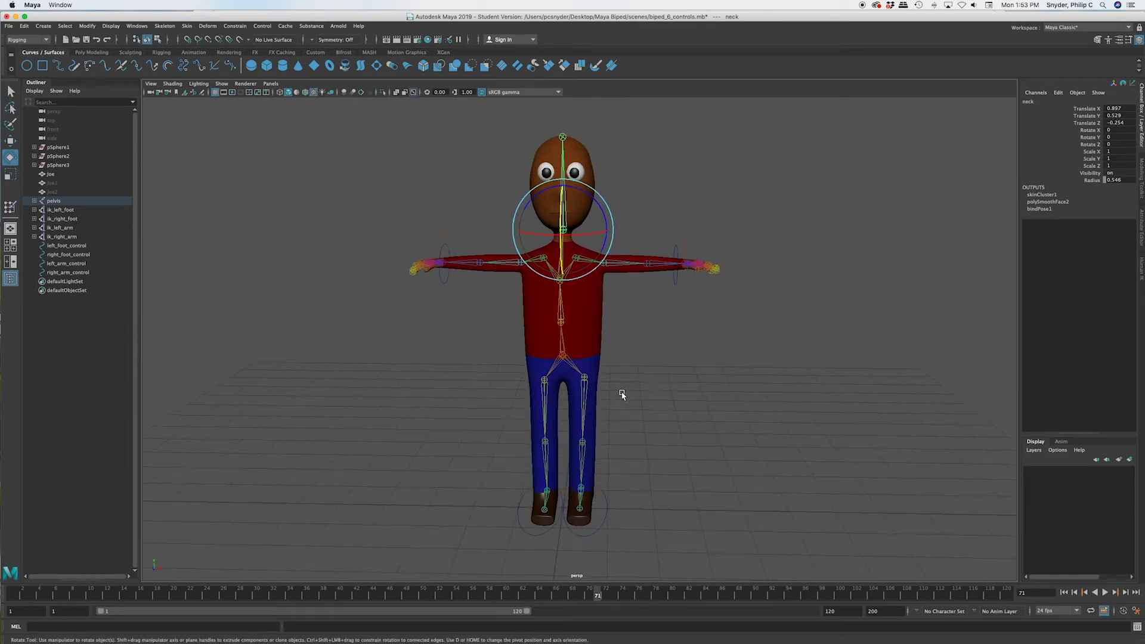
{"action": "key", "text": "ctrl+s"}
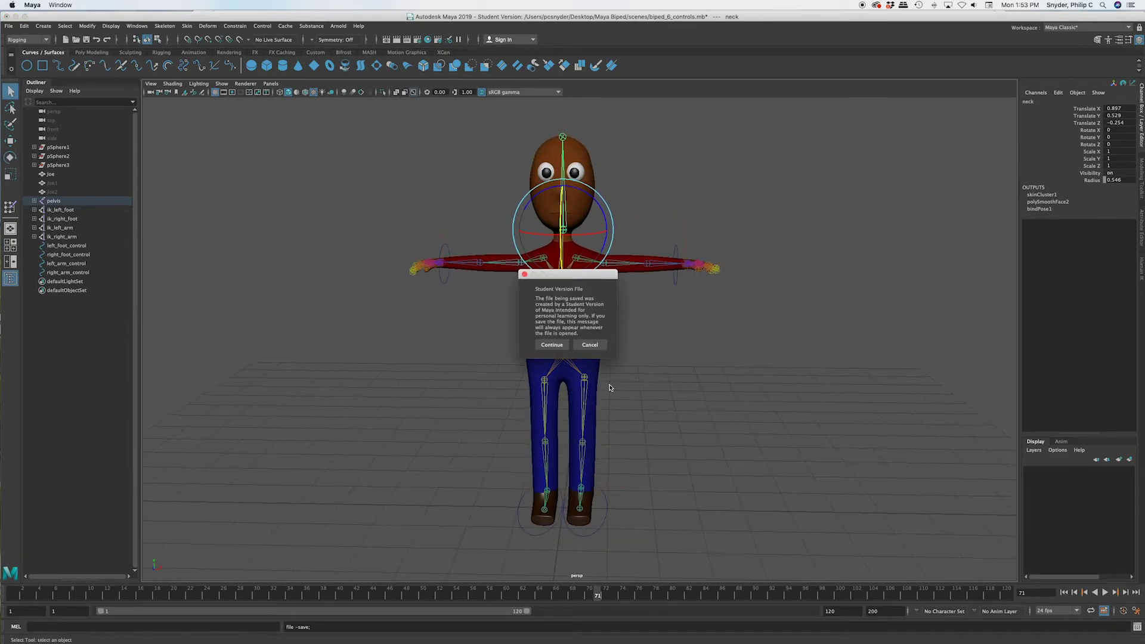
{"action": "left_click", "coordinate": [556, 346]}
{"action": "left_click", "coordinate": [665, 386]}
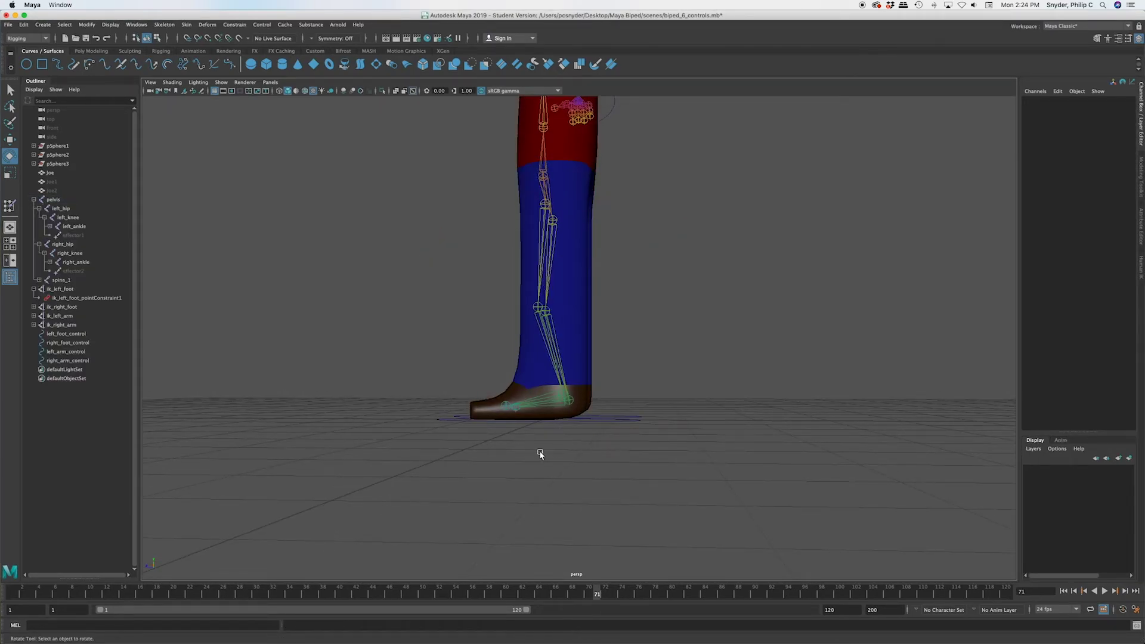
Bend both knees by lowering the pelvis joint to about 3.23 in Translate Y
{"action": "middle_click_drag", "start_coordinate": [538, 444], "coordinate": [564, 480], "text": "alt"}
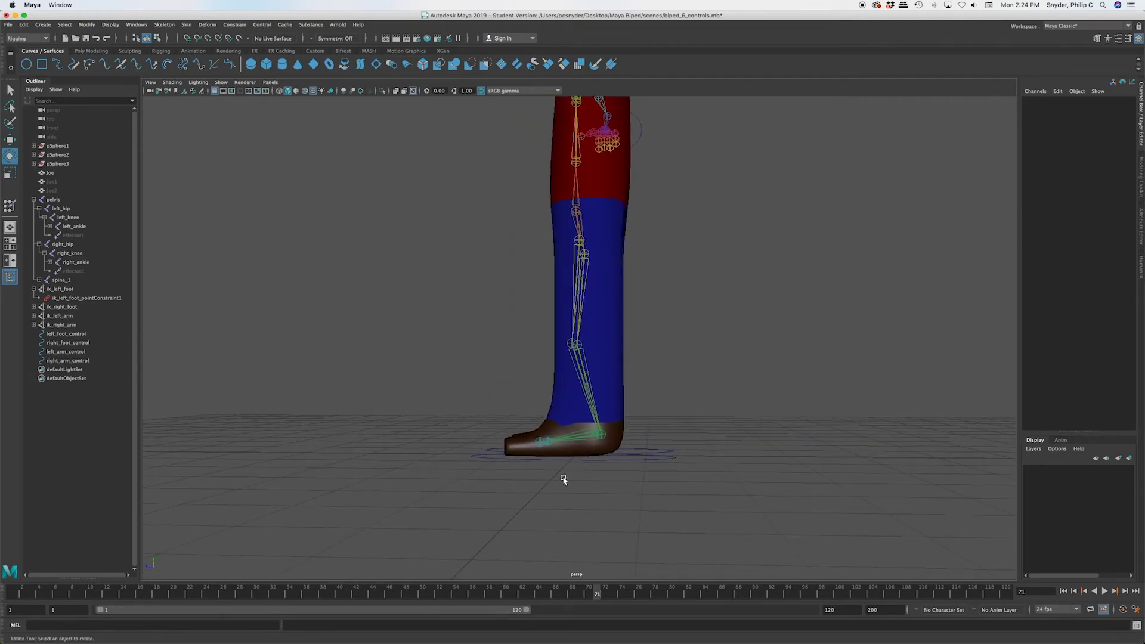
{"action": "left_click", "coordinate": [646, 461]}
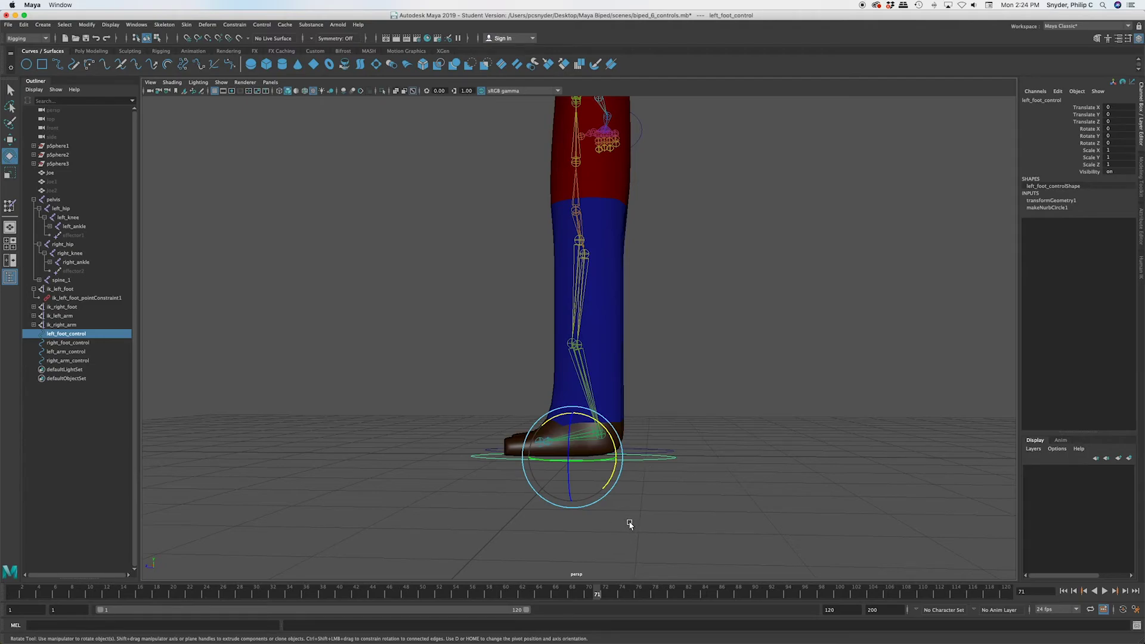
{"action": "key", "text": "w"}
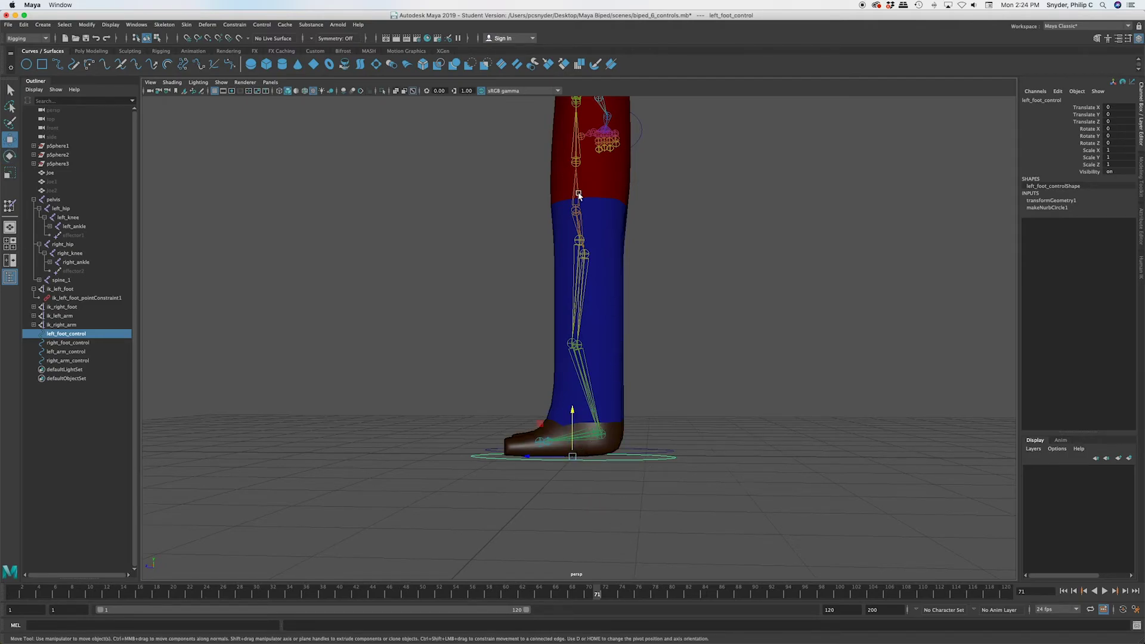
{"action": "left_click_drag", "start_coordinate": [571, 407], "coordinate": [514, 217], "text": "alt"}
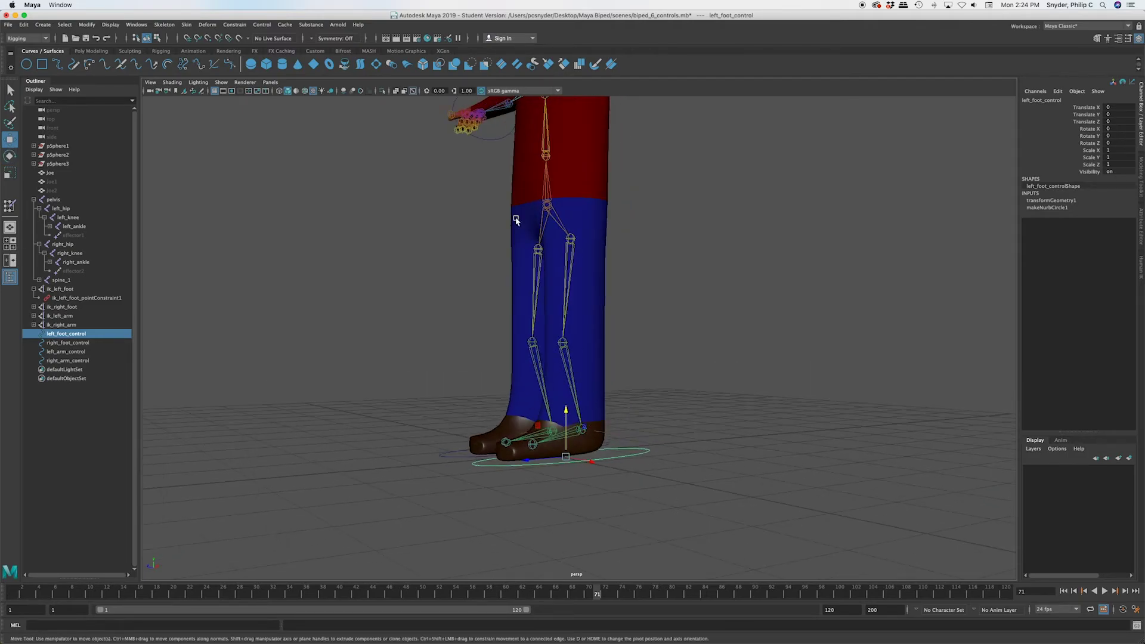
{"action": "left_click", "coordinate": [548, 203]}
{"action": "left_click_drag", "start_coordinate": [549, 170], "coordinate": [551, 190]}
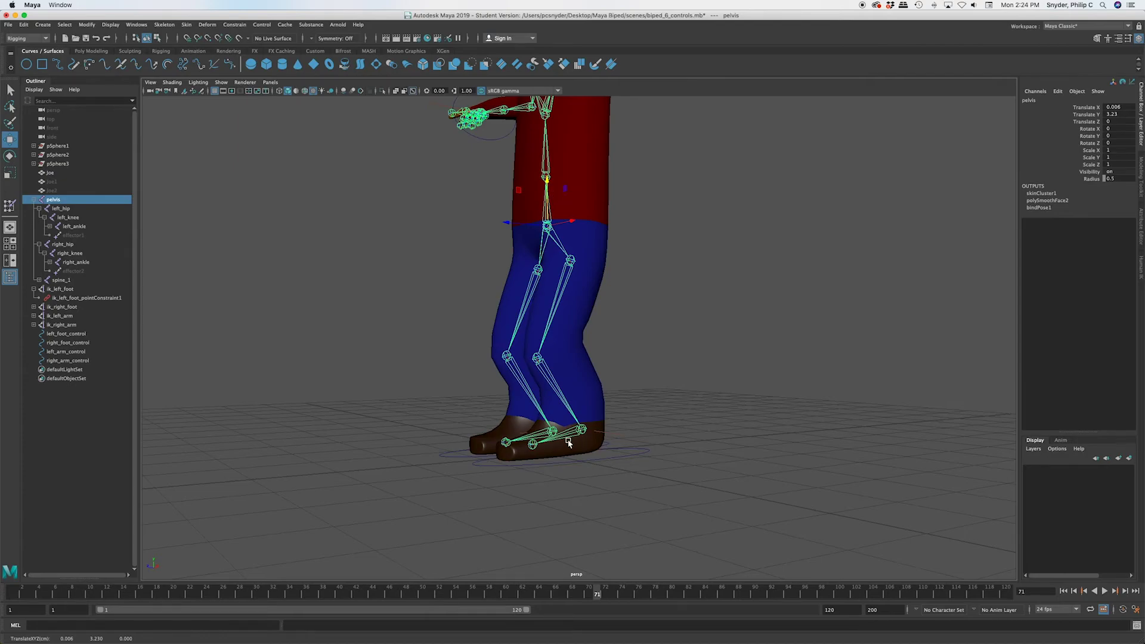
Step the left foot forward by moving left_foot_control to about 1.21 in Z and rotating it about -16.694 in X
{"action": "left_click", "coordinate": [619, 472]}
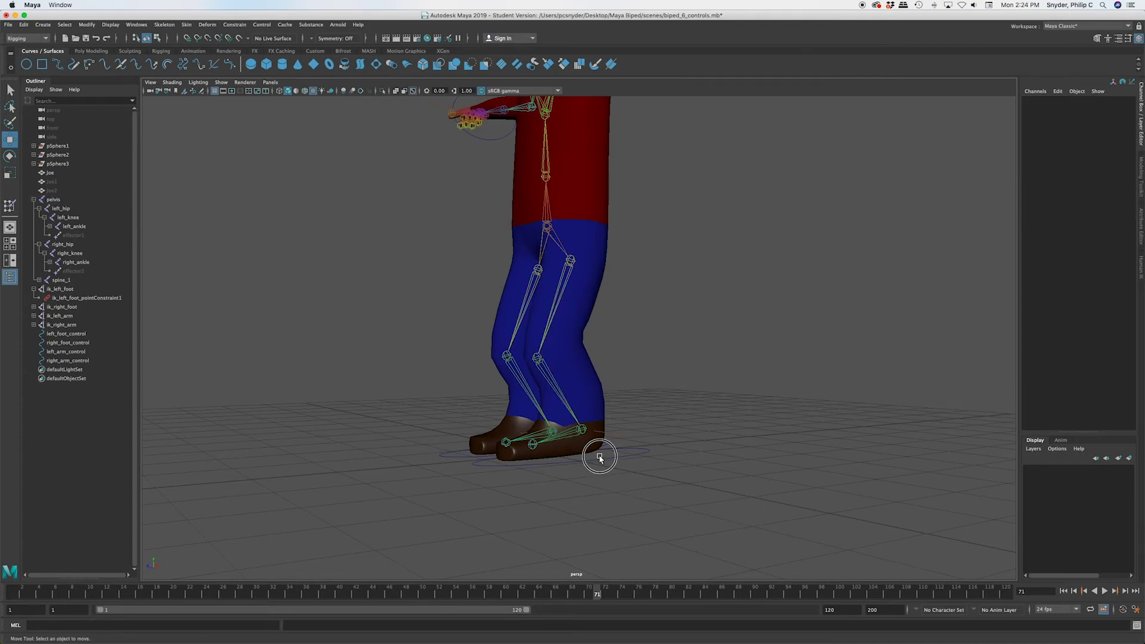
{"action": "left_click", "coordinate": [608, 460]}
{"action": "left_click_drag", "start_coordinate": [671, 500], "coordinate": [642, 512], "text": "alt"}
{"action": "left_click_drag", "start_coordinate": [567, 452], "coordinate": [497, 454]}
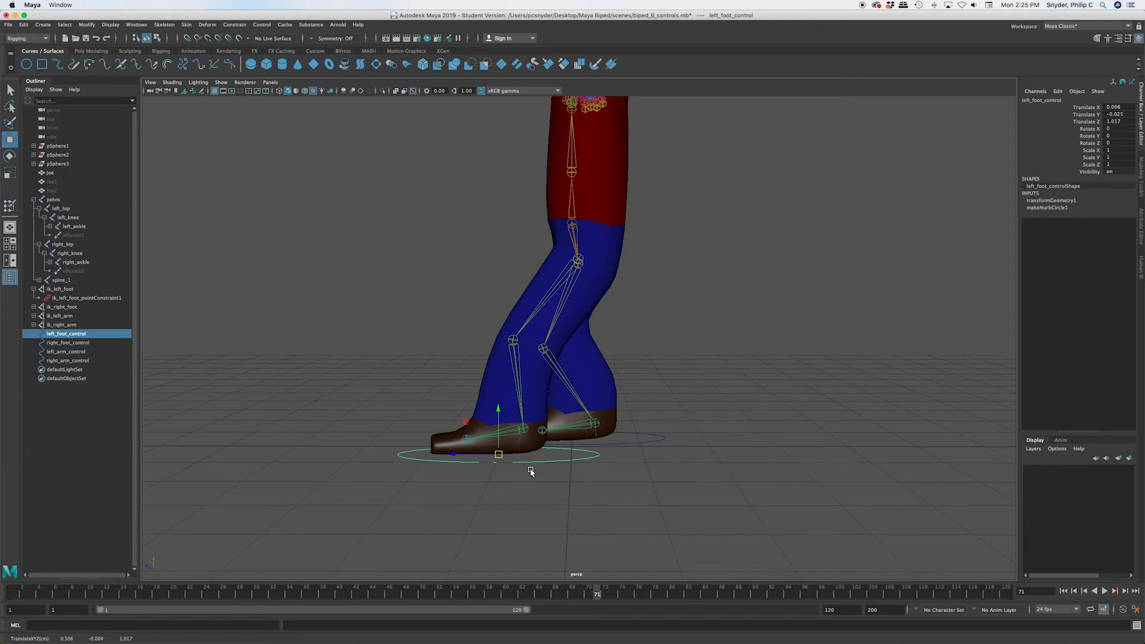
{"action": "key", "text": "e"}
{"action": "left_click_drag", "start_coordinate": [537, 425], "coordinate": [480, 452]}
{"action": "key", "text": "w"}
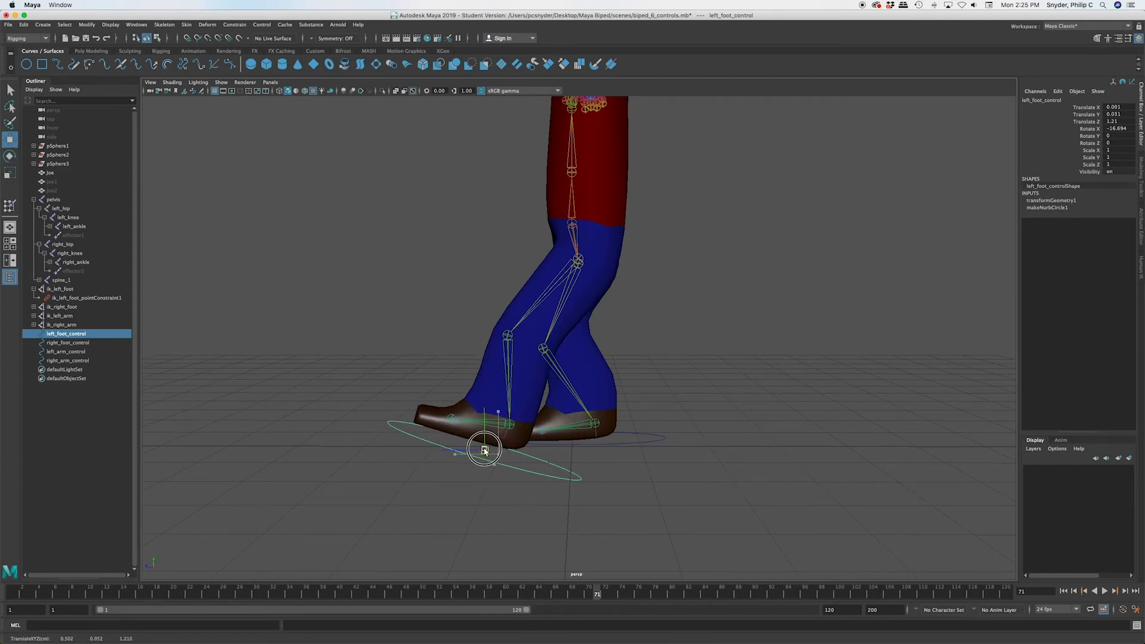
In the side view, place right_foot_control behind the body at about 0.558 in Y and -1.761 in Z, rotated about 29.237 in X
{"action": "key", "text": "space"}
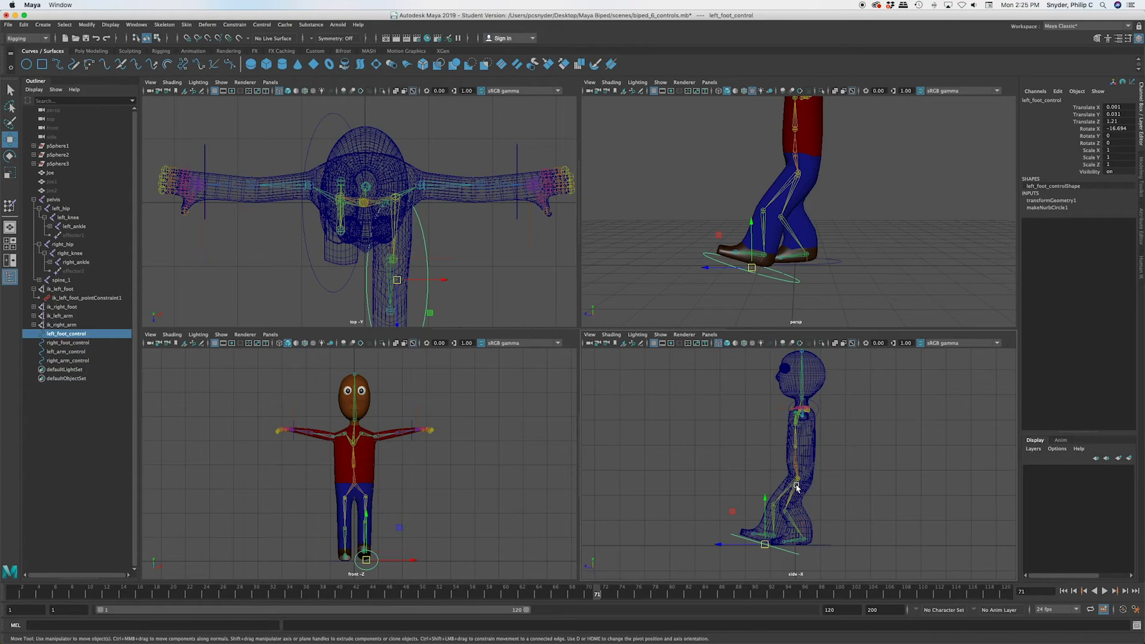
{"action": "key", "text": "space"}
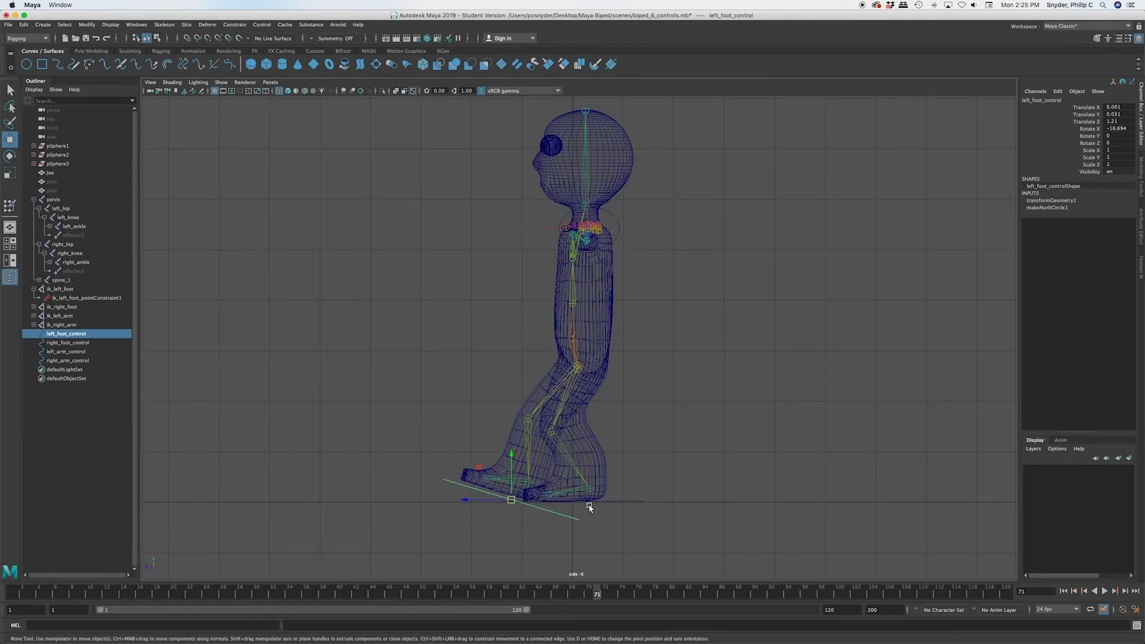
{"action": "left_click", "coordinate": [607, 503]}
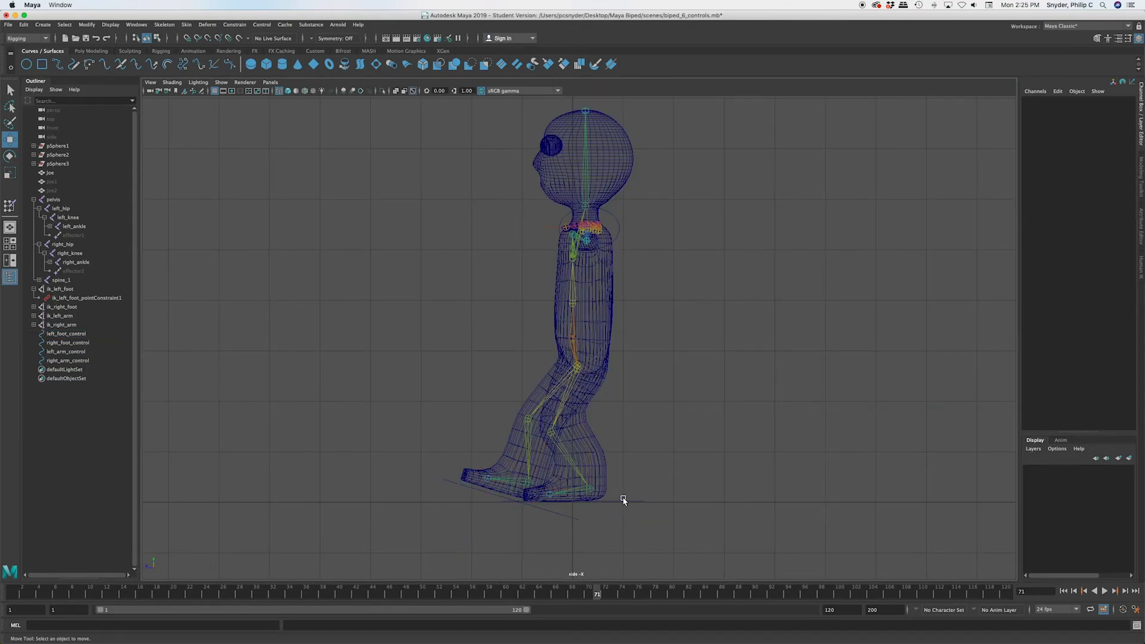
{"action": "left_click", "coordinate": [563, 490]}
{"action": "left_click_drag", "start_coordinate": [573, 502], "coordinate": [674, 461]}
{"action": "key", "text": "e"}
{"action": "key", "text": "w"}
{"action": "mouse_move", "coordinate": [643, 499]}
{"action": "left_mouse_down"}
{"action": "mouse_move", "coordinate": [656, 482]}
{"action": "mouse_move", "coordinate": [674, 486]}
{"action": "mouse_move", "coordinate": [632, 496]}
{"action": "left_mouse_up"}
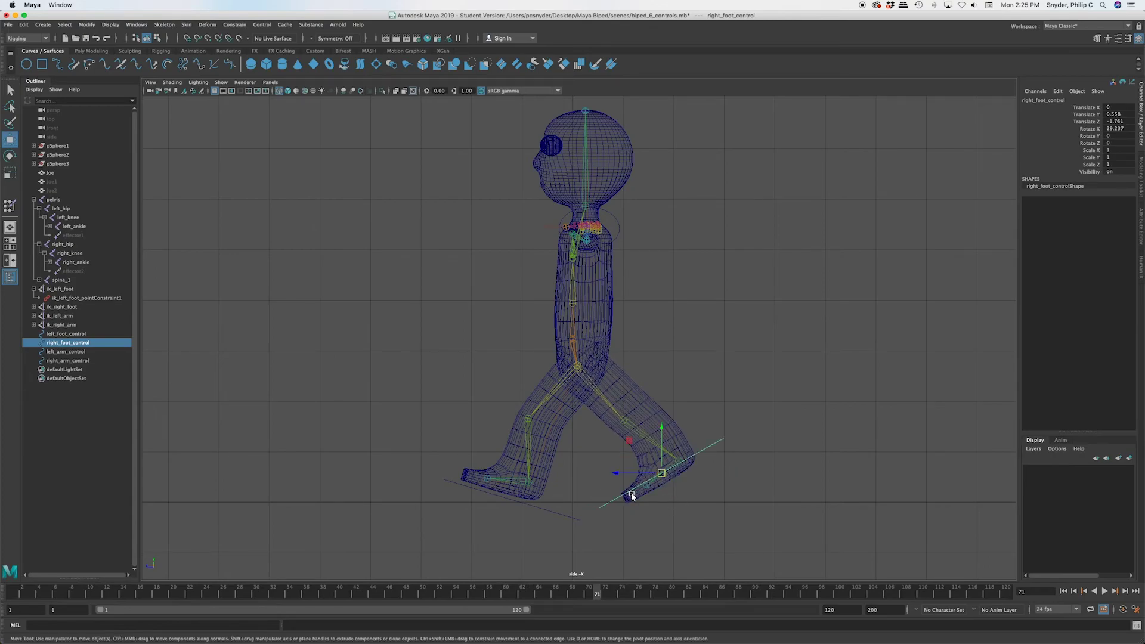
Return to the perspective view and swing the left arm down by moving left_arm_control to about -1.16 in X and -1.588 in Y
{"action": "key", "text": "space"}
{"action": "key", "text": "space"}
{"action": "left_click_drag", "start_coordinate": [638, 307], "coordinate": [724, 306], "text": "alt"}
{"action": "right_click_drag", "start_coordinate": [626, 274], "coordinate": [644, 339], "text": "alt"}
{"action": "left_click_drag", "start_coordinate": [644, 338], "coordinate": [739, 286], "text": "alt"}
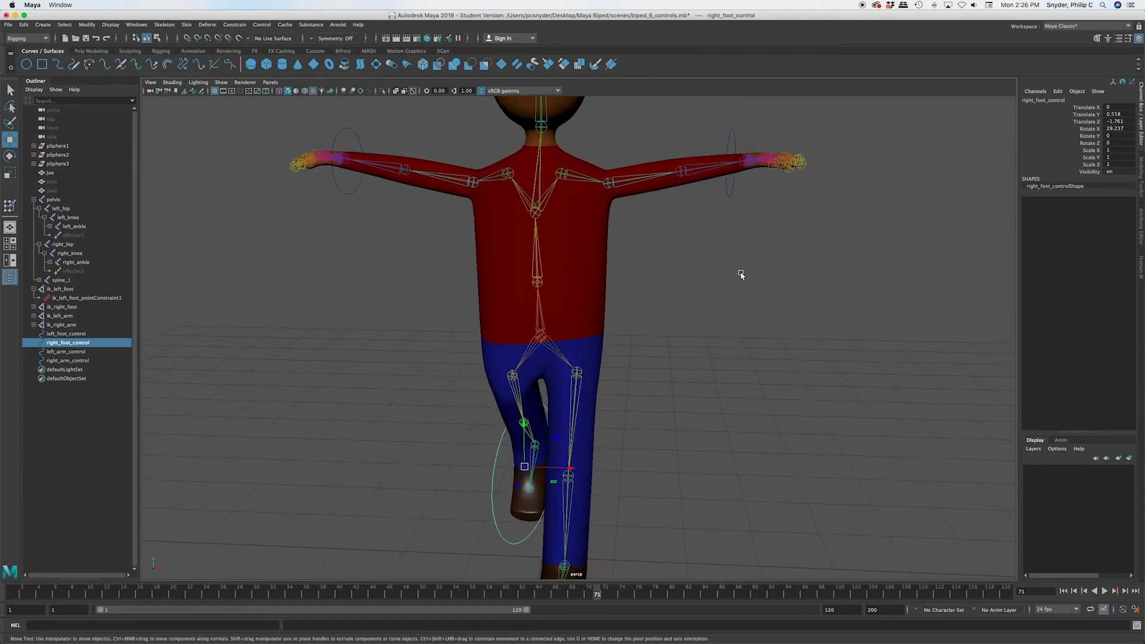
{"action": "left_click", "coordinate": [731, 195]}
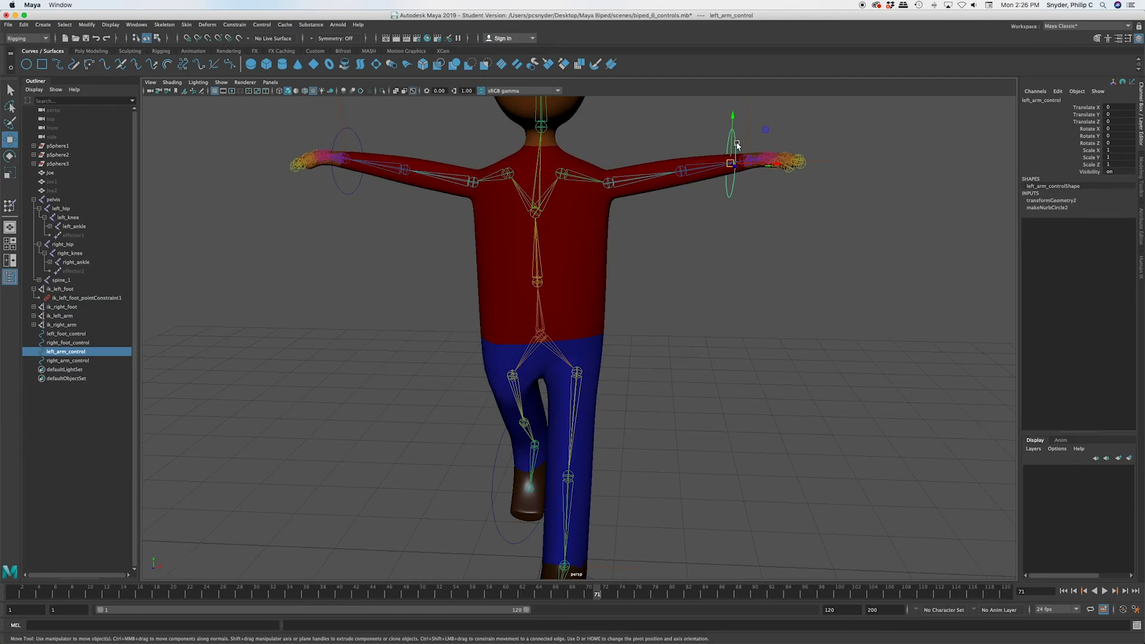
{"action": "left_click_drag", "start_coordinate": [730, 161], "coordinate": [625, 293]}
Swing the right arm down and forward by moving right_arm_control to about 1.15 in X, -1.425 in Y and 0.783 in Z
{"action": "mouse_move", "coordinate": [570, 424]}
{"action": "left_mouse_down", "text": "alt"}
{"action": "mouse_move", "coordinate": [595, 427]}
{"action": "mouse_move", "coordinate": [560, 422]}
{"action": "left_mouse_up", "text": "alt"}
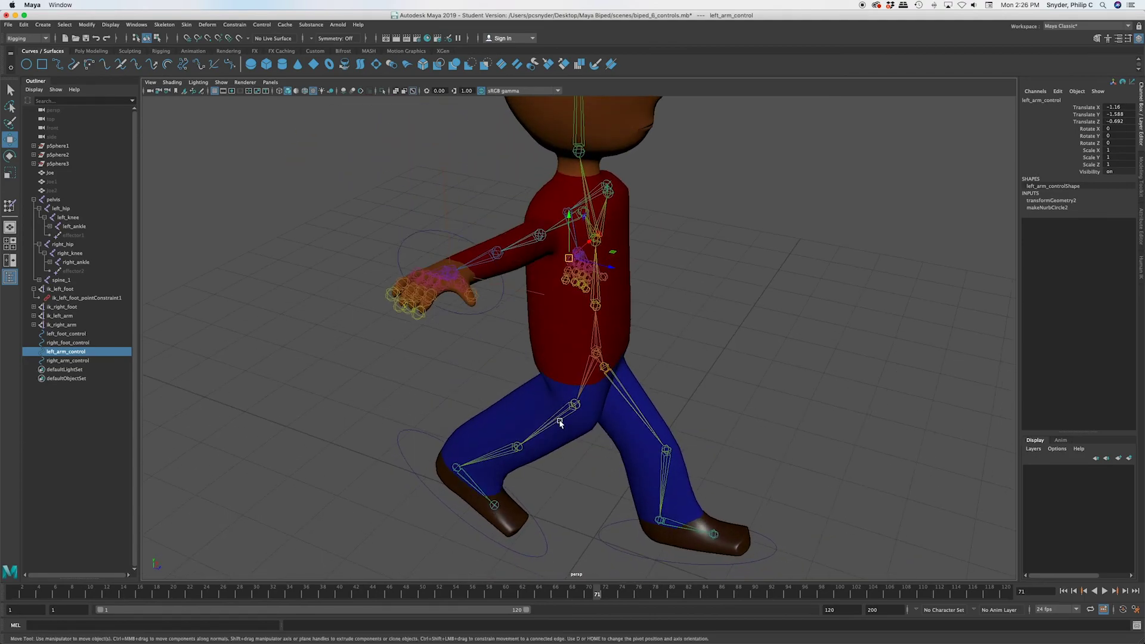
{"action": "left_click", "coordinate": [458, 237]}
{"action": "left_click_drag", "start_coordinate": [450, 278], "coordinate": [607, 285]}
{"action": "left_click_drag", "start_coordinate": [493, 504], "coordinate": [406, 428], "text": "alt"}
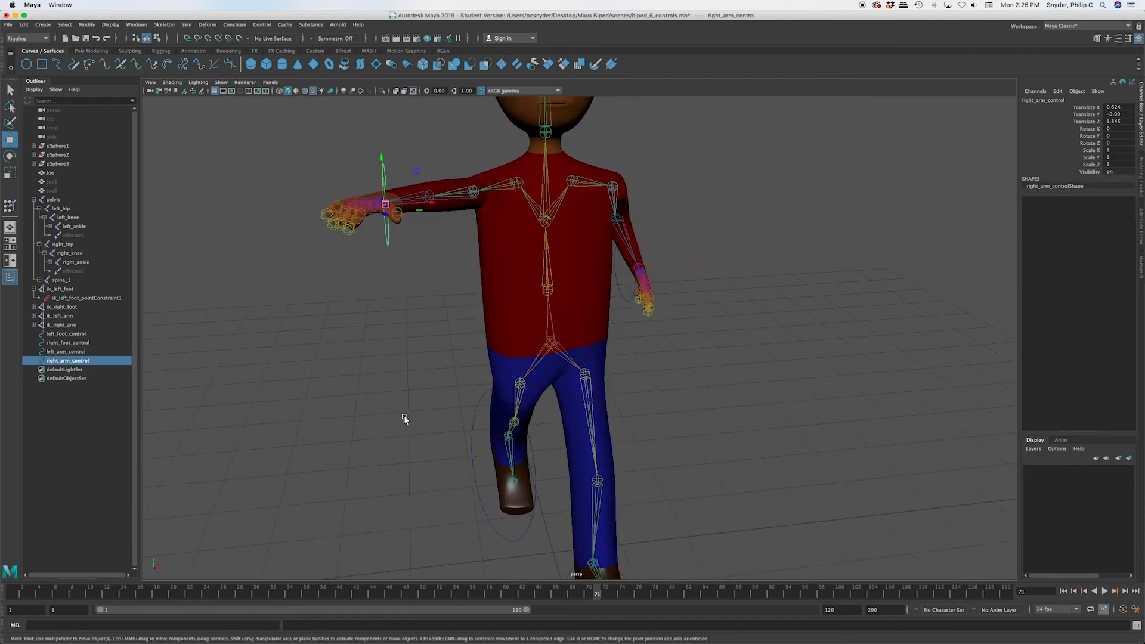
{"action": "left_click_drag", "start_coordinate": [391, 211], "coordinate": [474, 280]}
{"action": "left_click_drag", "start_coordinate": [404, 498], "coordinate": [563, 482], "text": "alt"}
{"action": "left_click_drag", "start_coordinate": [758, 266], "coordinate": [659, 340]}
{"action": "left_click_drag", "start_coordinate": [598, 471], "coordinate": [598, 459], "text": "alt"}
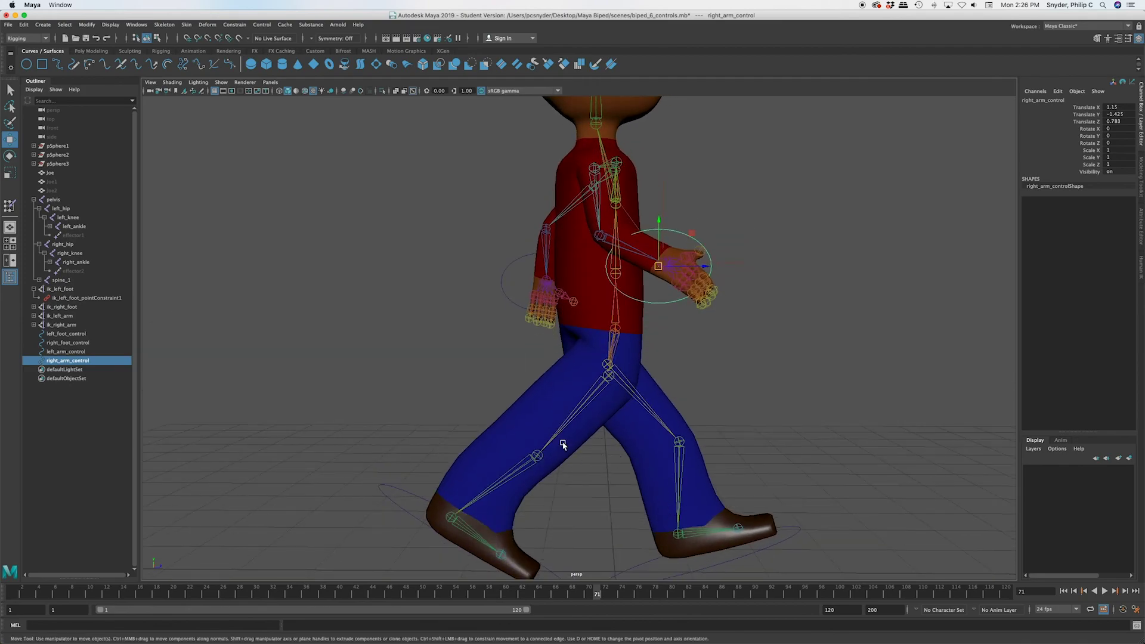
Swing the left arm farther back by moving left_arm_control to about -1.179 in X, -1.459 in Y and -1.058 in Z
{"action": "left_click_drag", "start_coordinate": [614, 421], "coordinate": [382, 421], "text": "alt"}
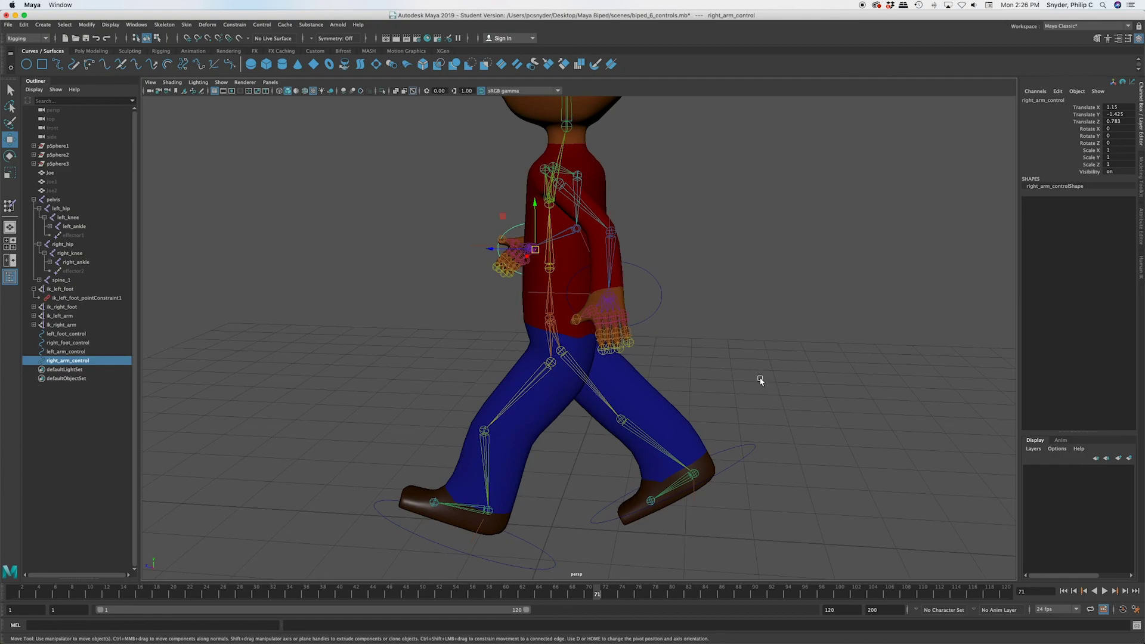
{"action": "scroll", "coordinate": [760, 379], "scroll_direction": "down", "scroll_amount": 3}
{"action": "left_click_drag", "start_coordinate": [646, 435], "coordinate": [694, 439], "text": "alt"}
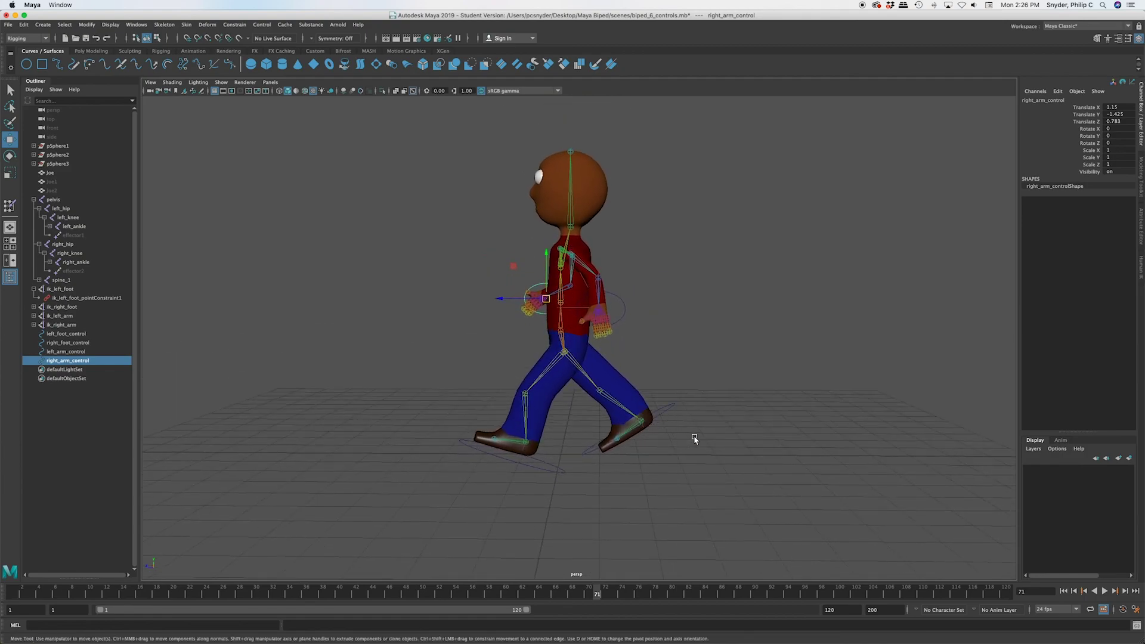
{"action": "left_click", "coordinate": [624, 320]}
{"action": "left_click_drag", "start_coordinate": [599, 310], "coordinate": [614, 302]}
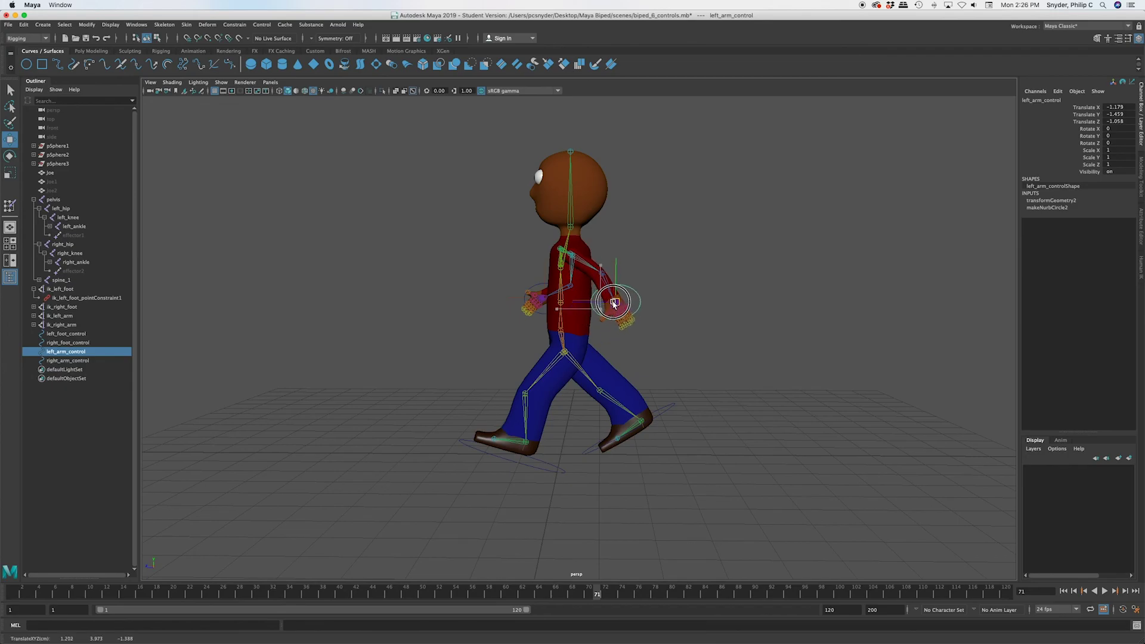